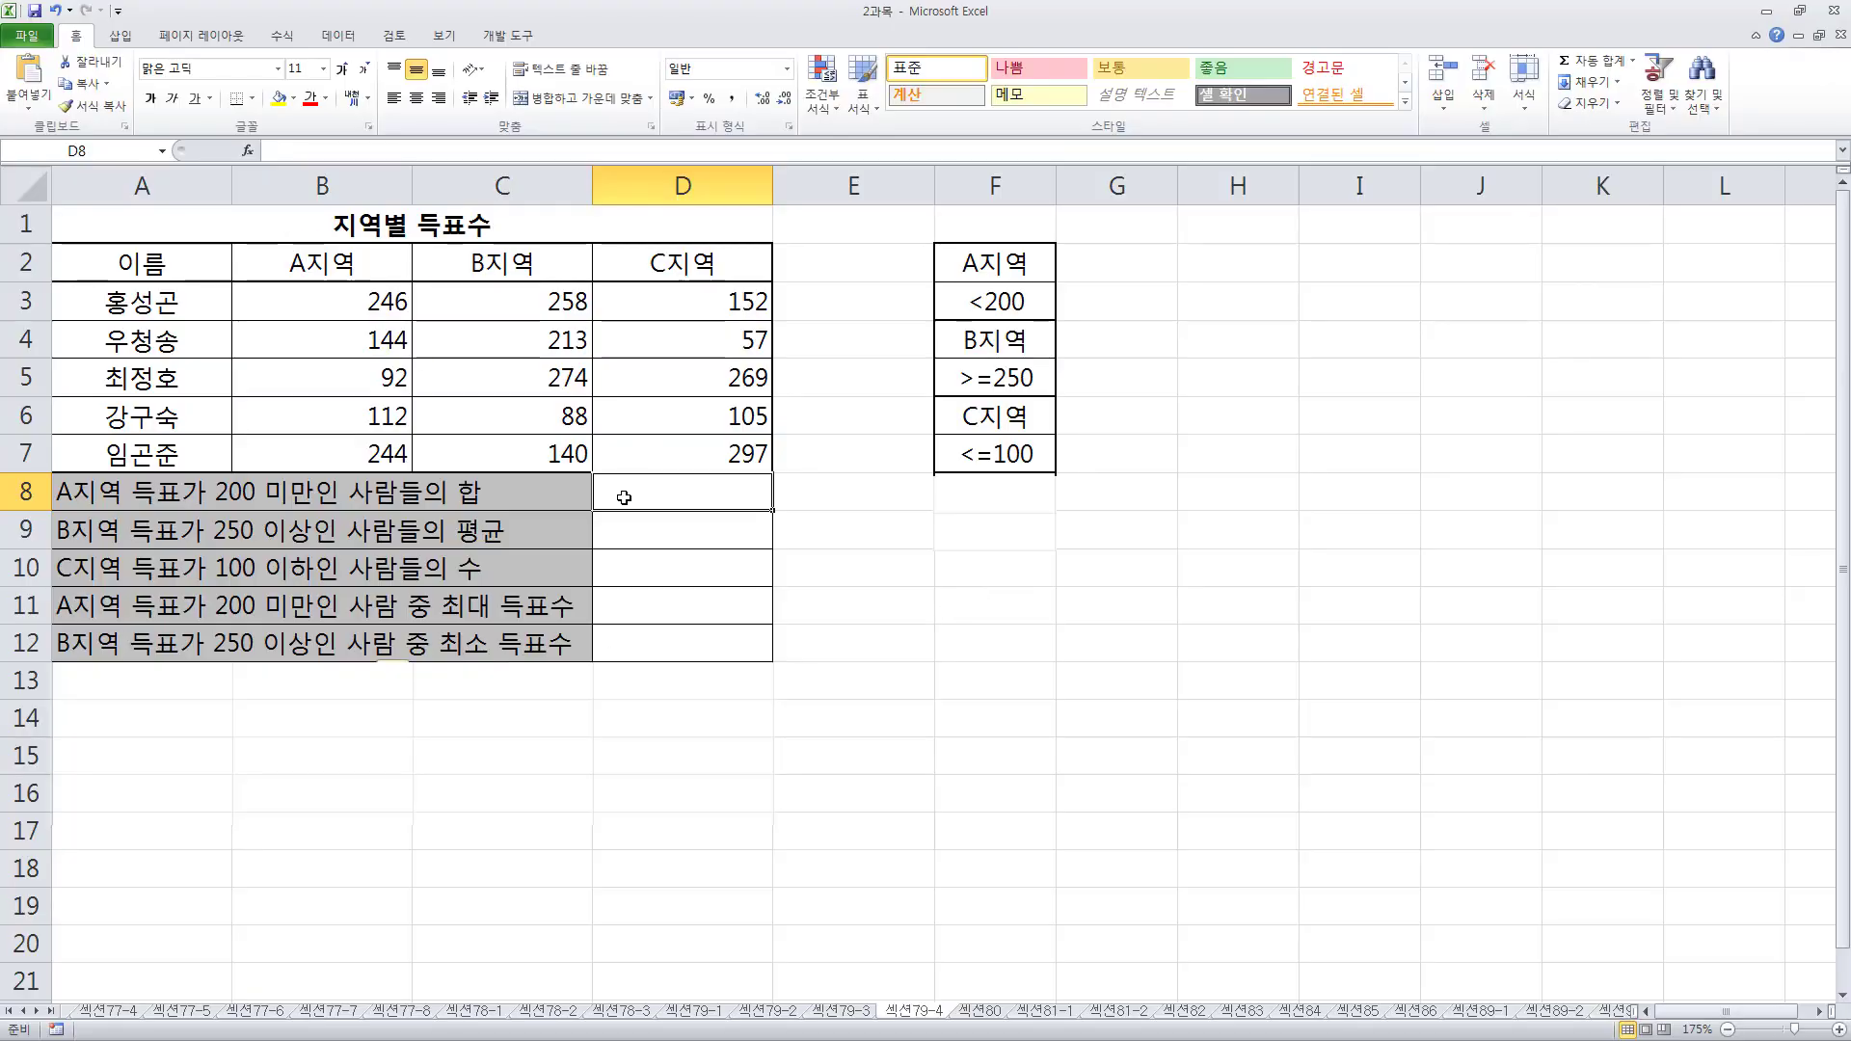
pyautogui.hotkey('ctrl', 'shift', 'd')
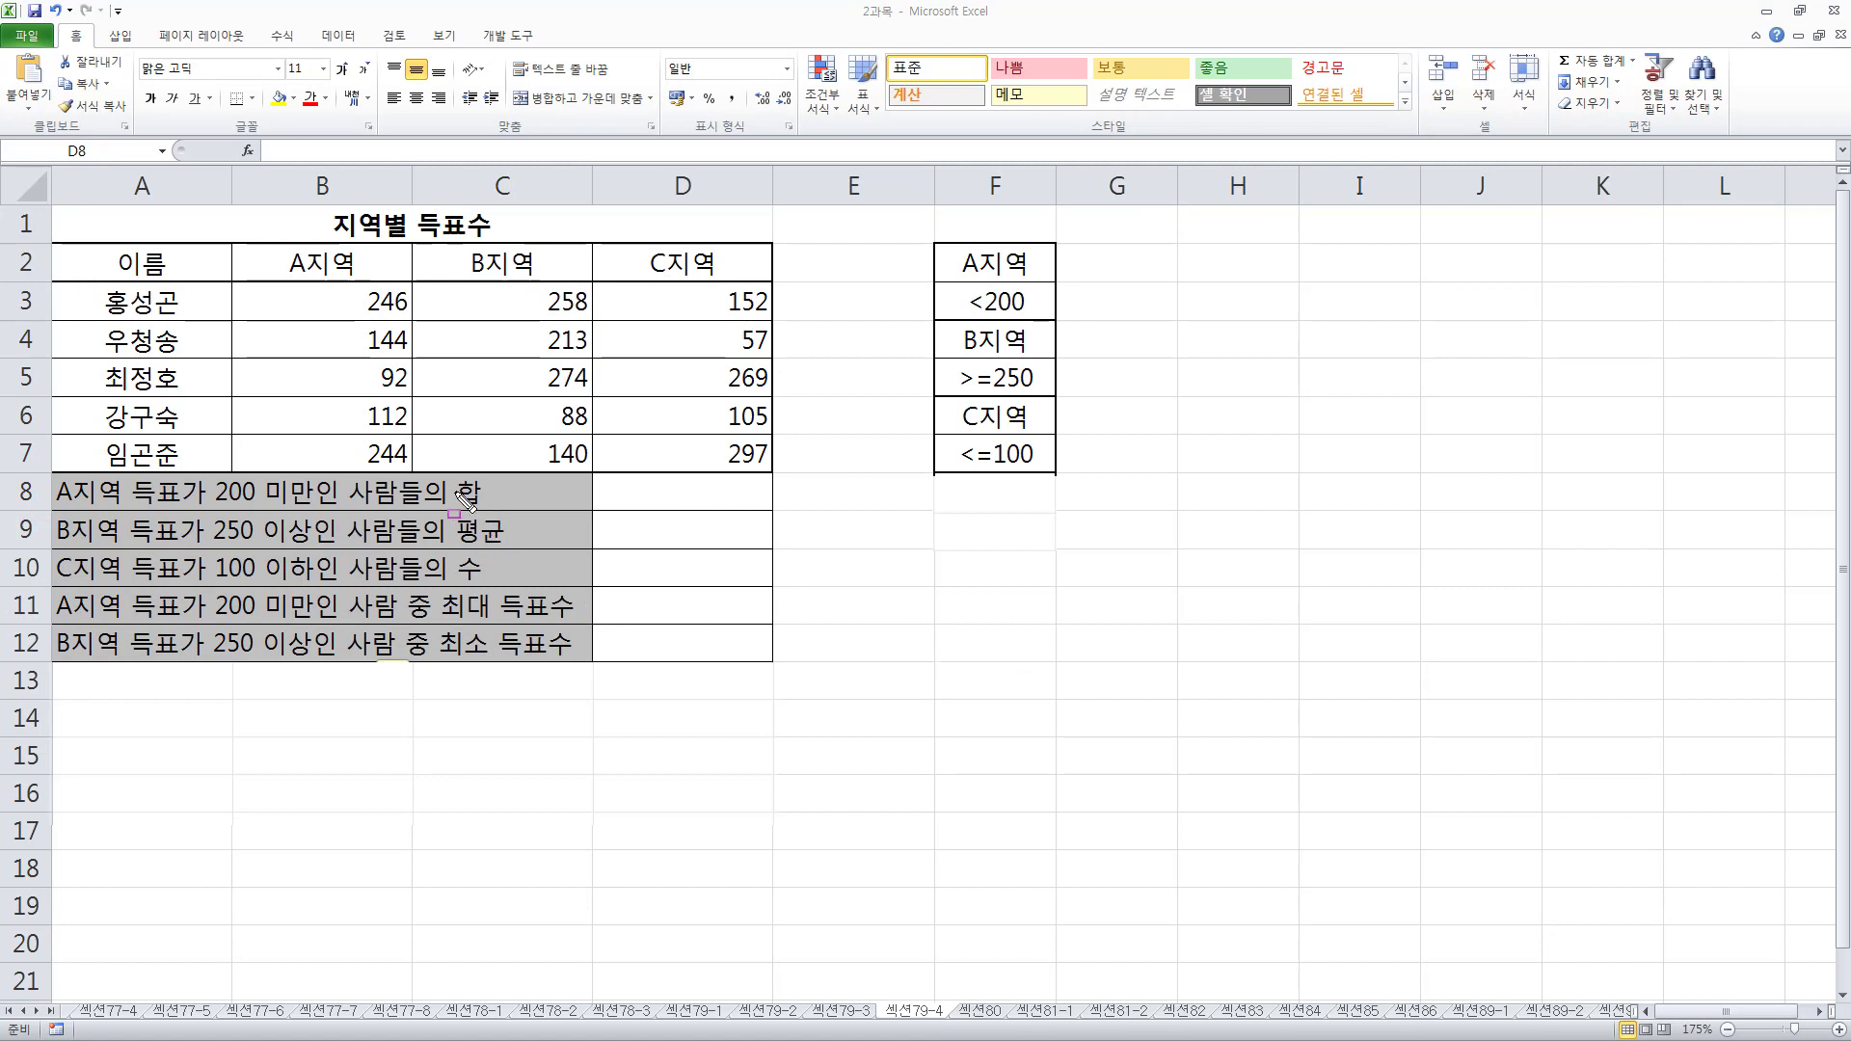
pyautogui.moveTo(439, 472)
pyautogui.mouseDown()
pyautogui.moveTo(499, 507)
pyautogui.moveTo(471, 542)
pyautogui.moveTo(526, 553)
pyautogui.mouseUp()
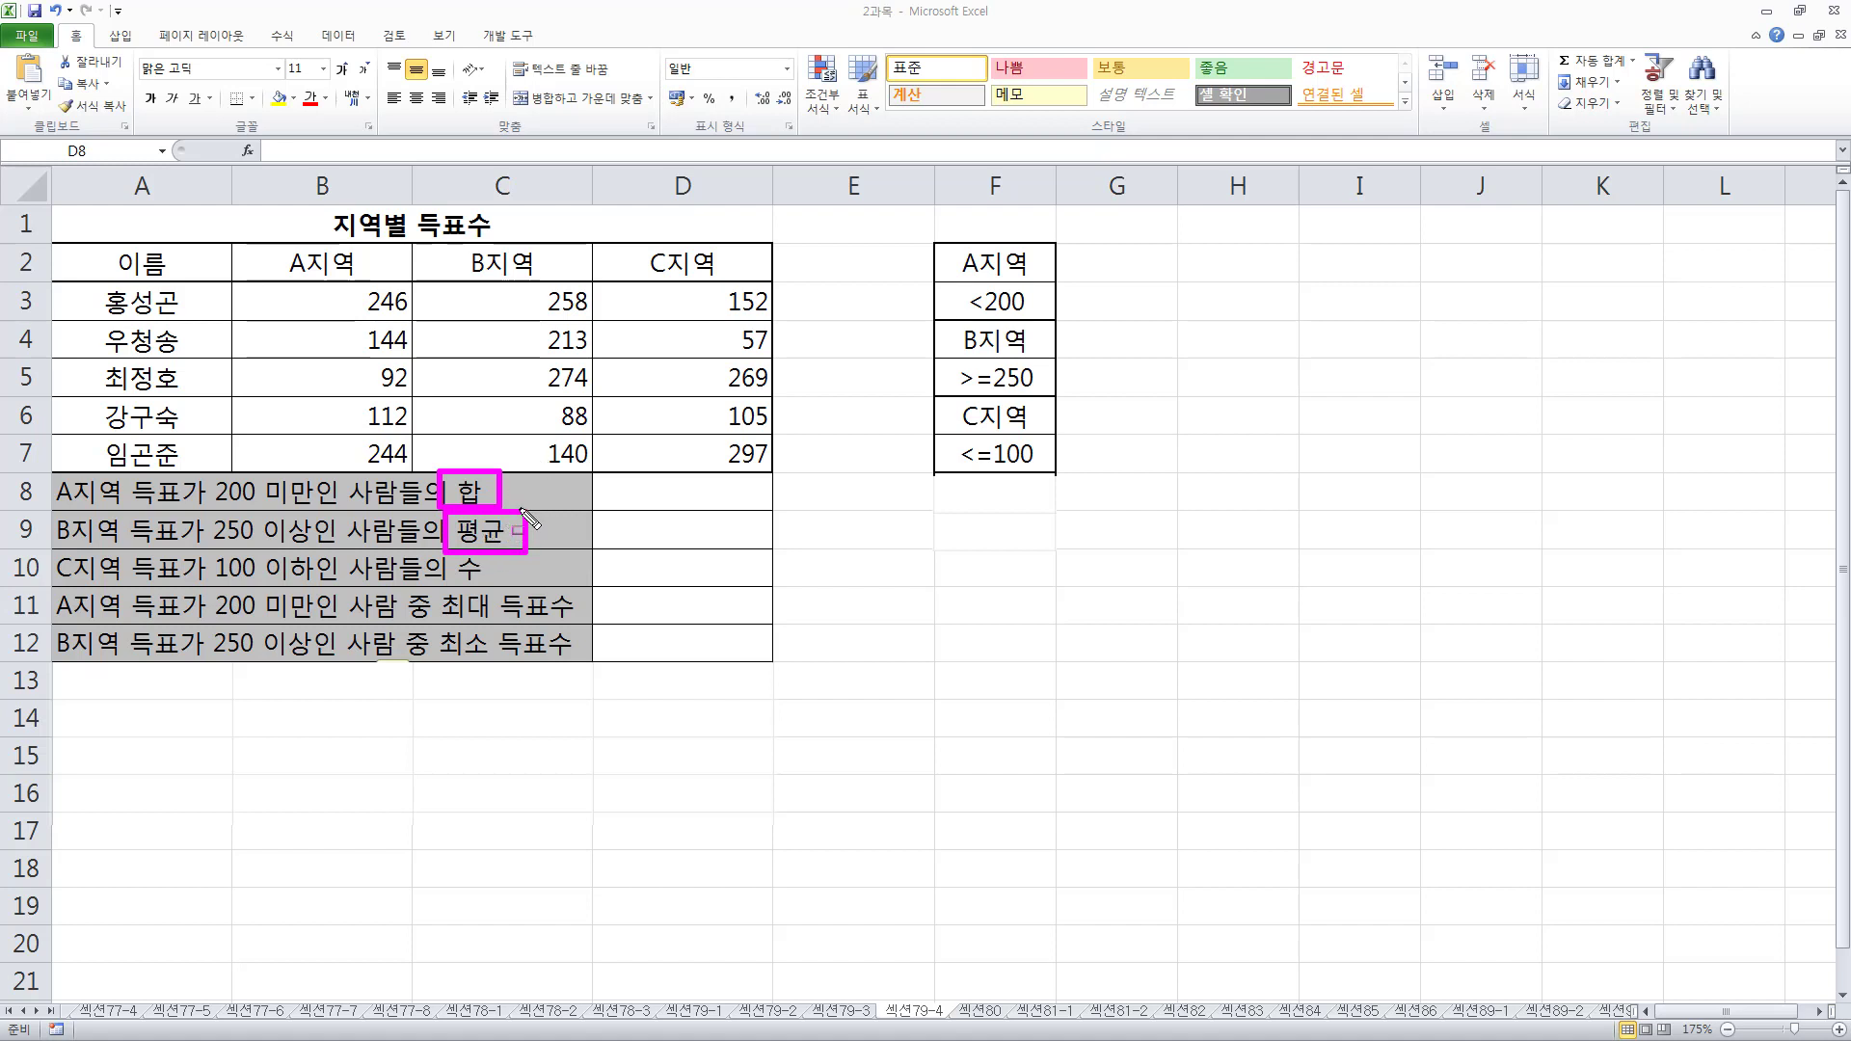
pyautogui.moveTo(338, 551)
pyautogui.mouseDown()
pyautogui.moveTo(545, 605)
pyautogui.moveTo(523, 585)
pyautogui.mouseUp()
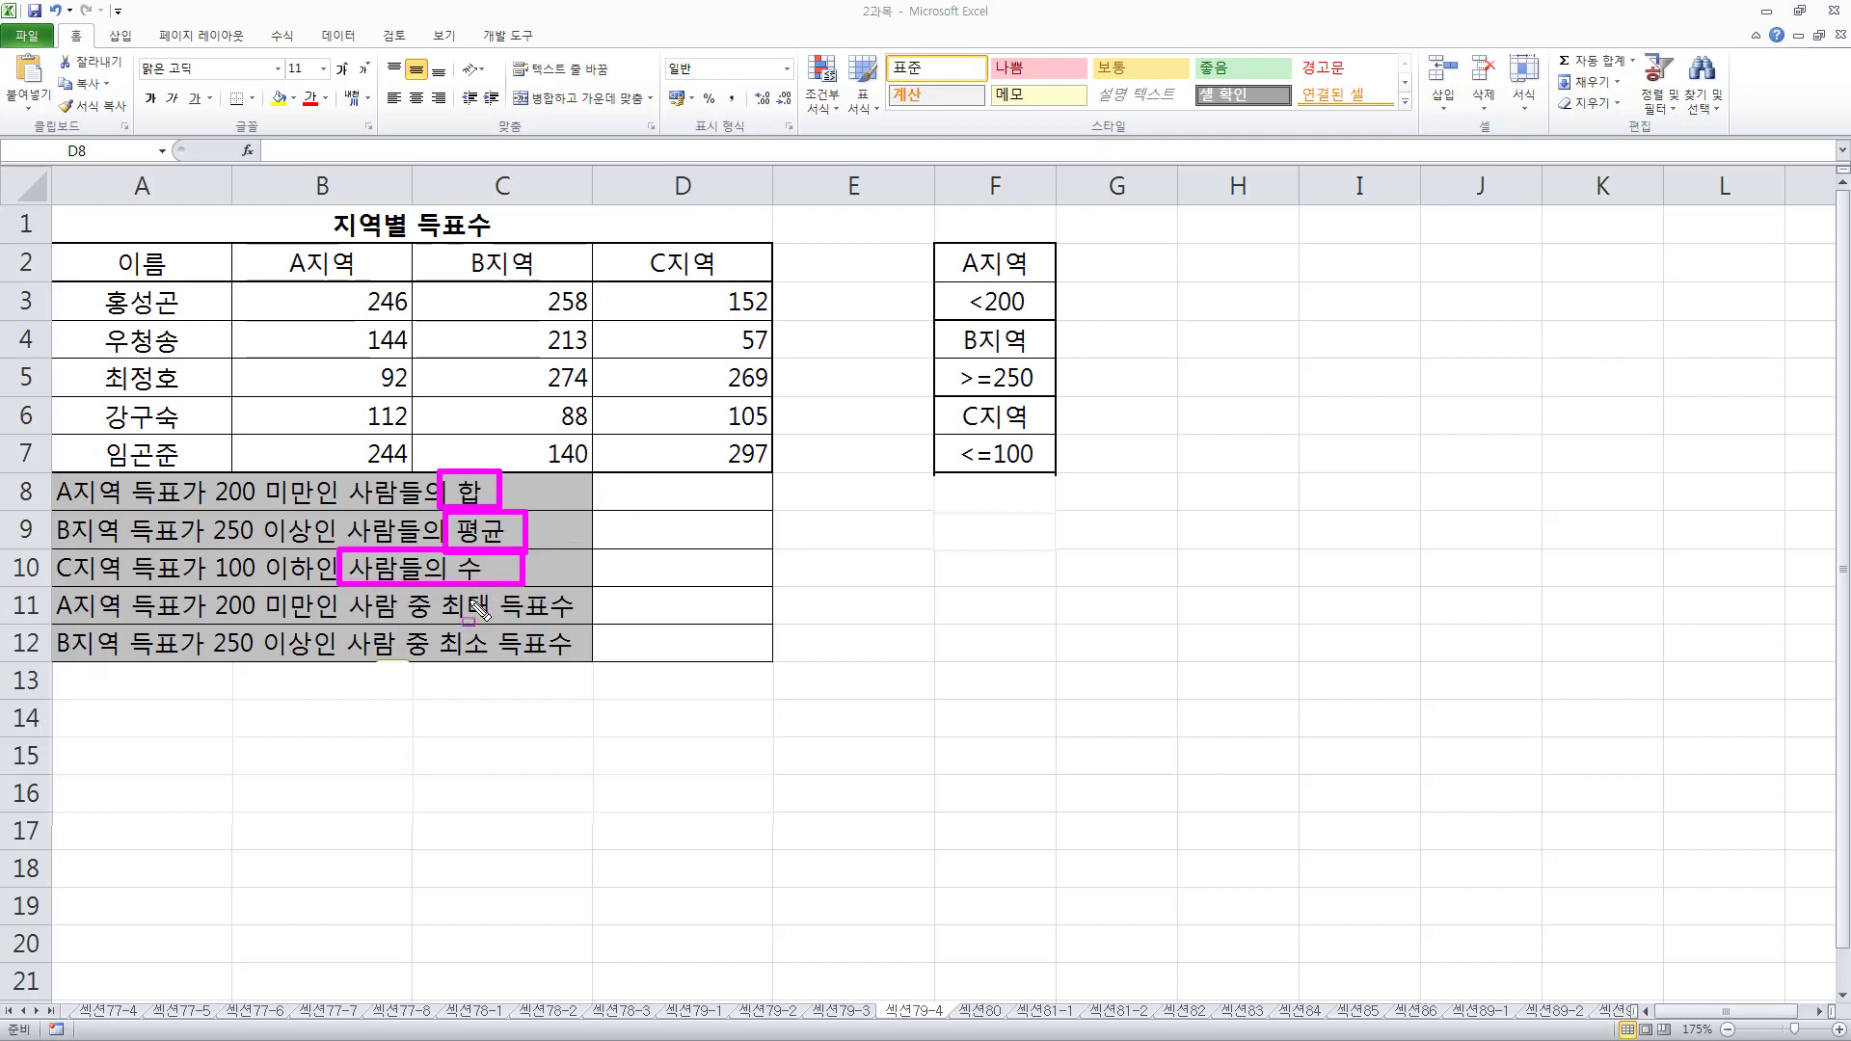
pyautogui.moveTo(431, 587); pyautogui.dragTo(585, 626)
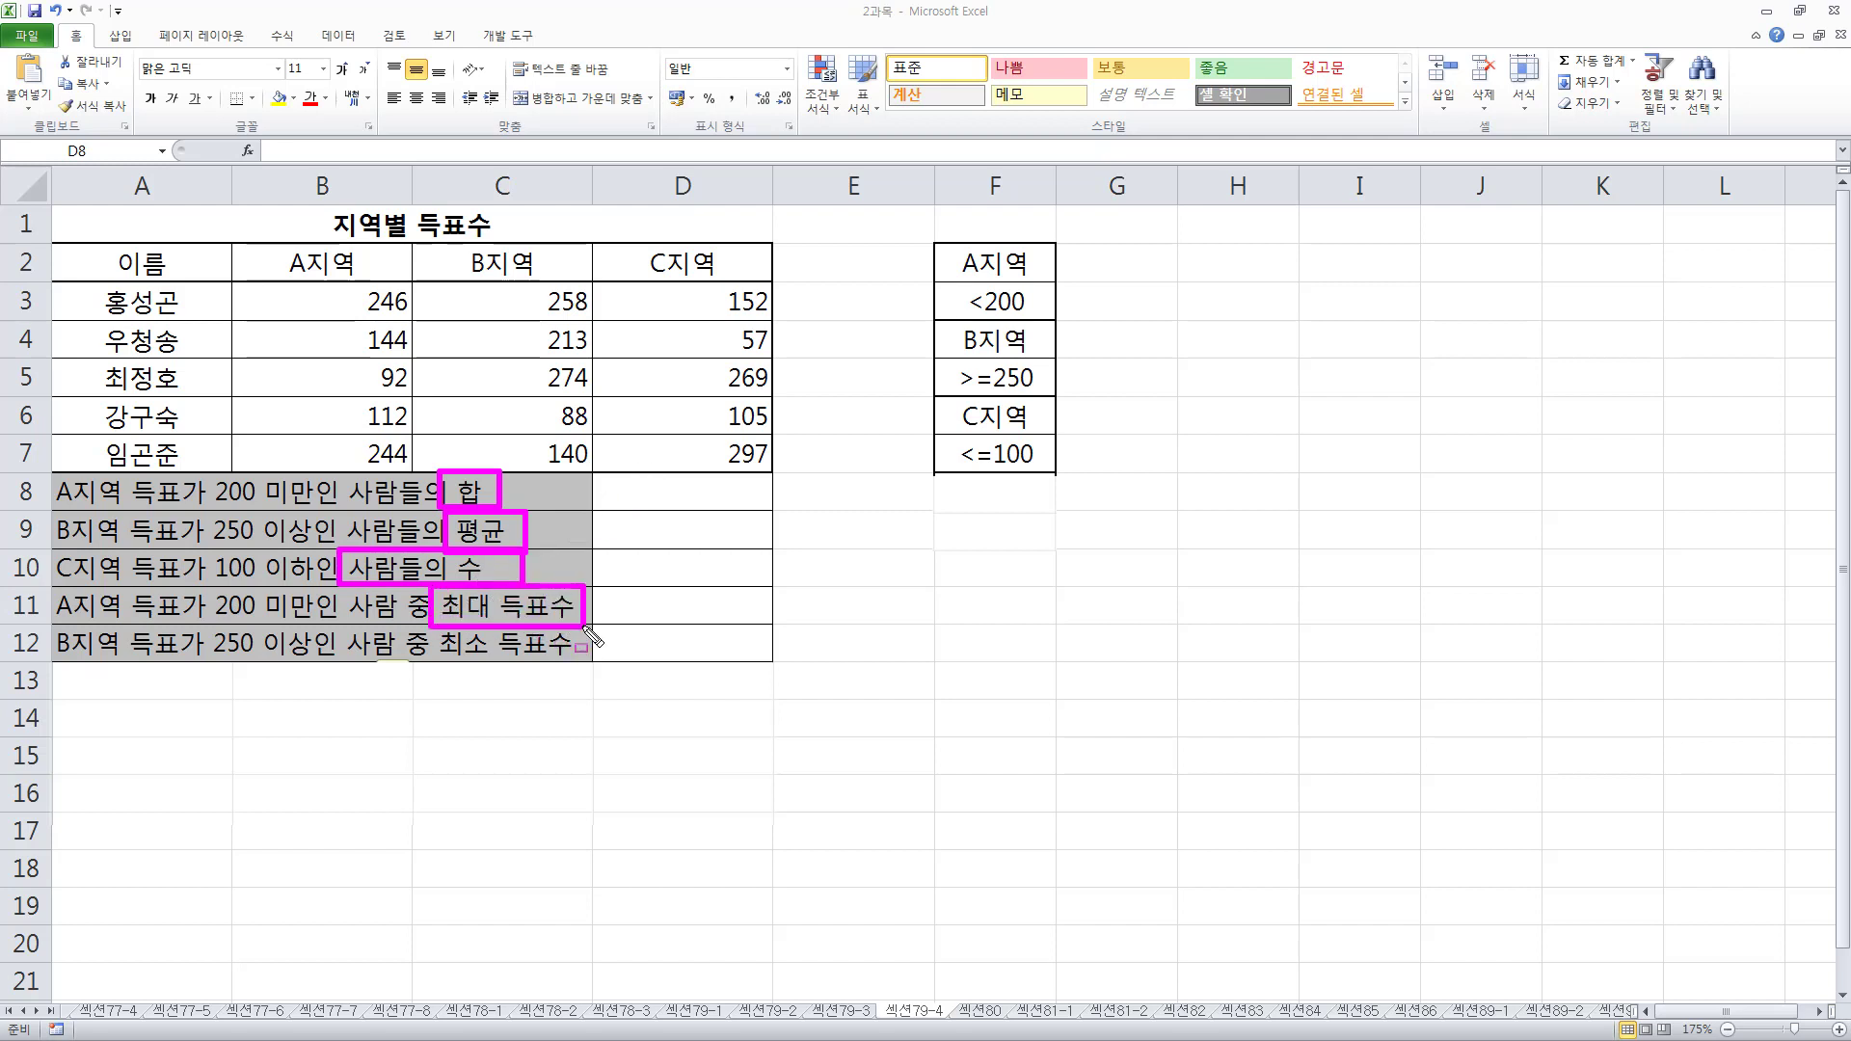
pyautogui.moveTo(428, 624); pyautogui.dragTo(581, 661)
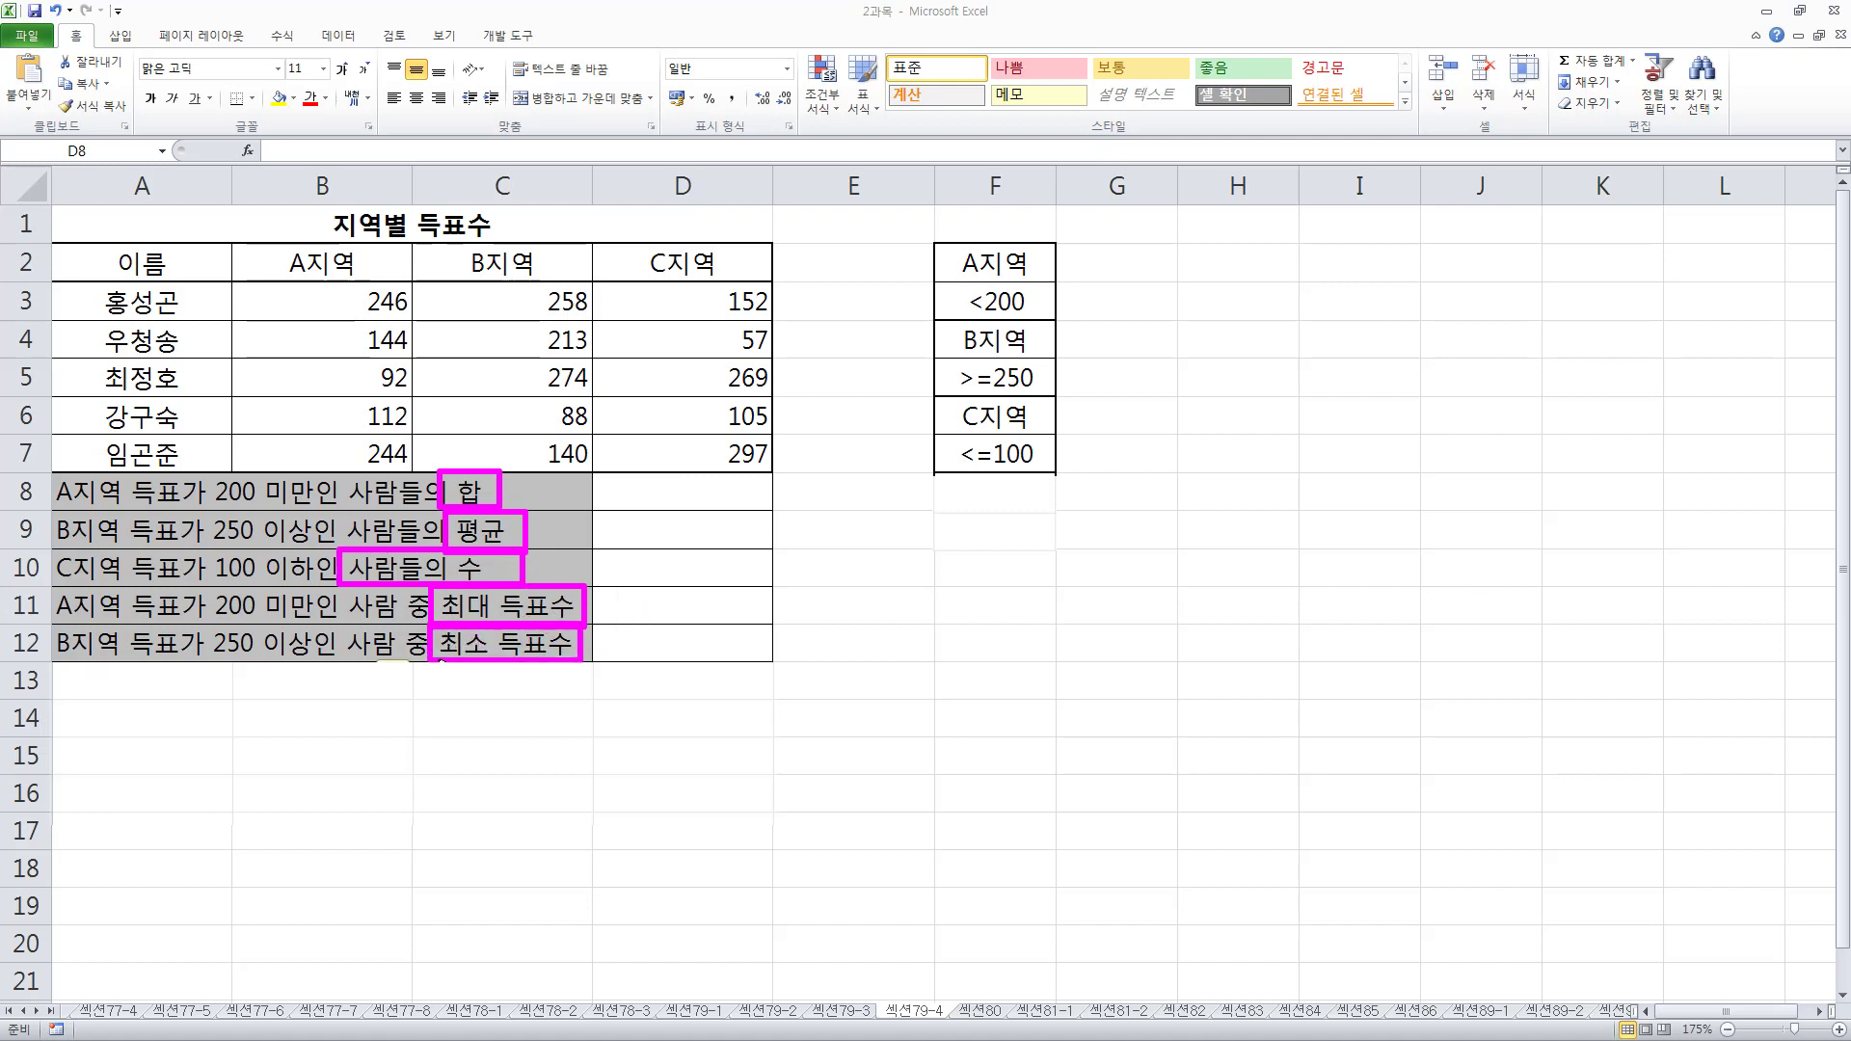
pyautogui.press('Escape')
# Enter the argument-order note "(전체범위,열번호,조건범위)" in cell F11
pyautogui.click(1022, 614)
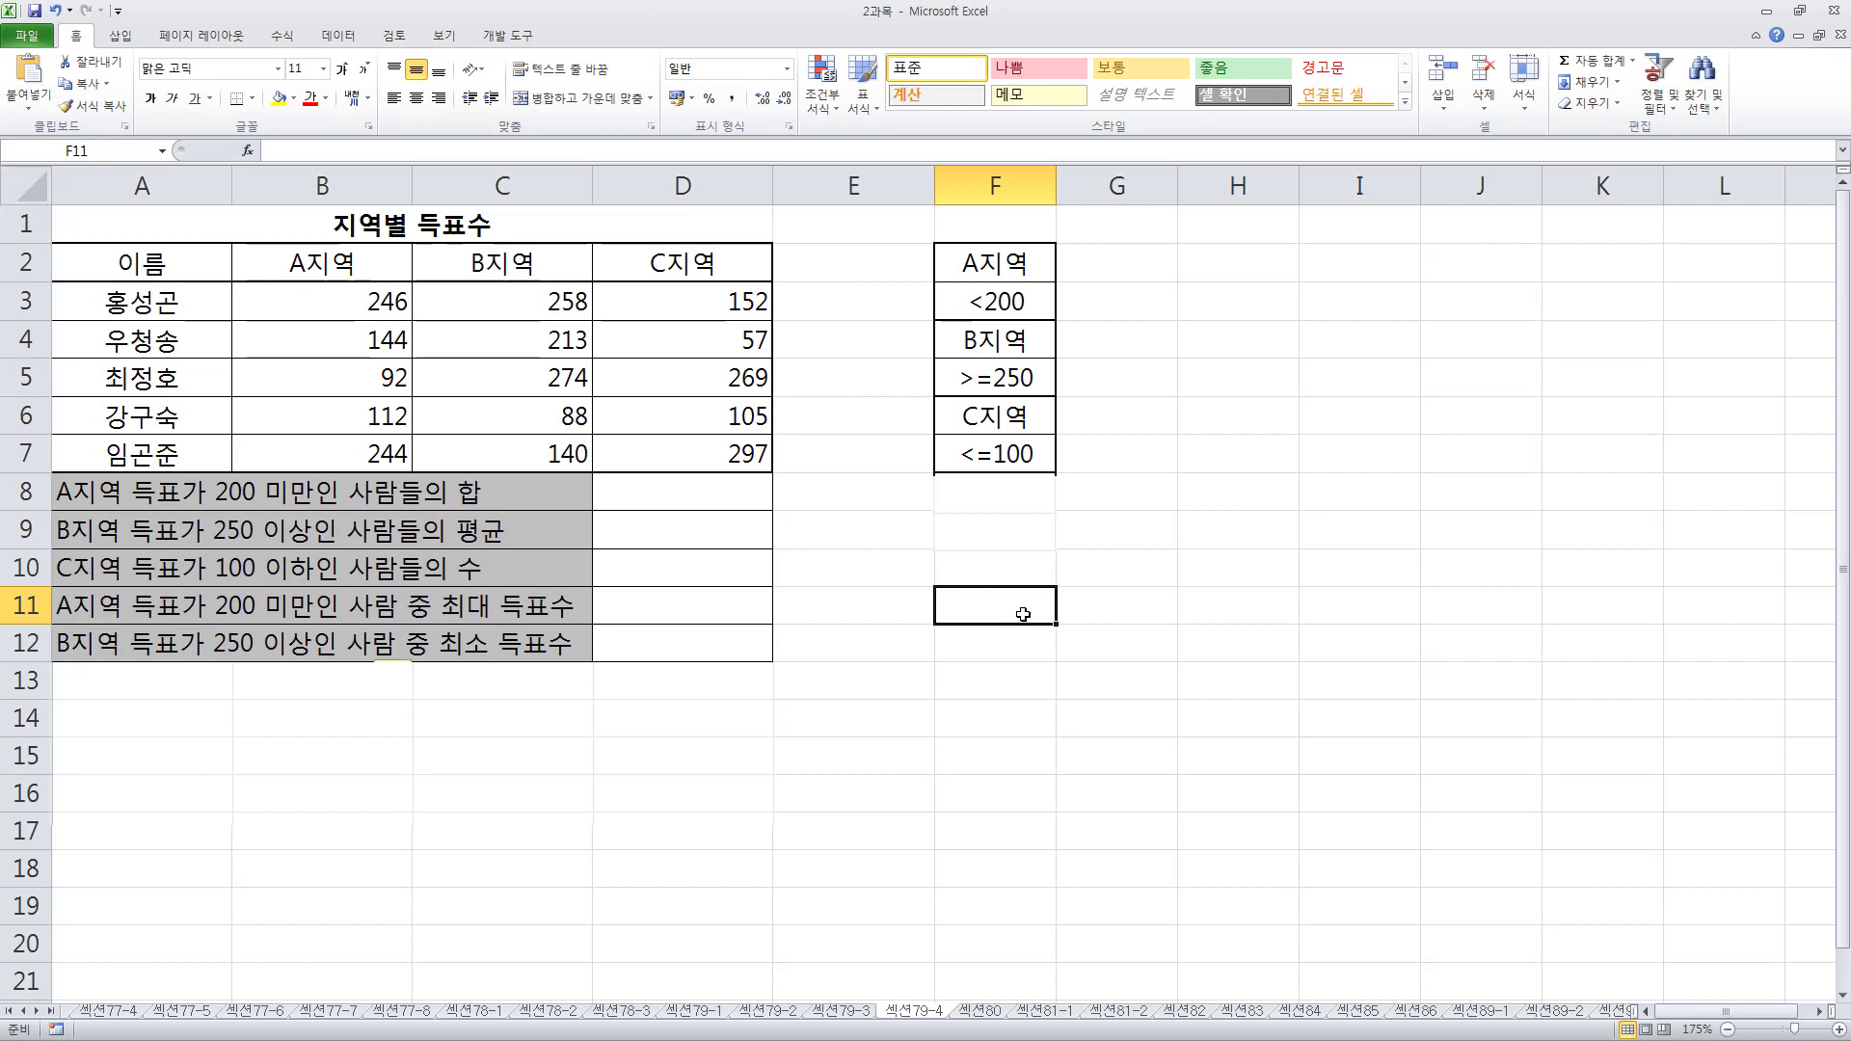
pyautogui.write('(')
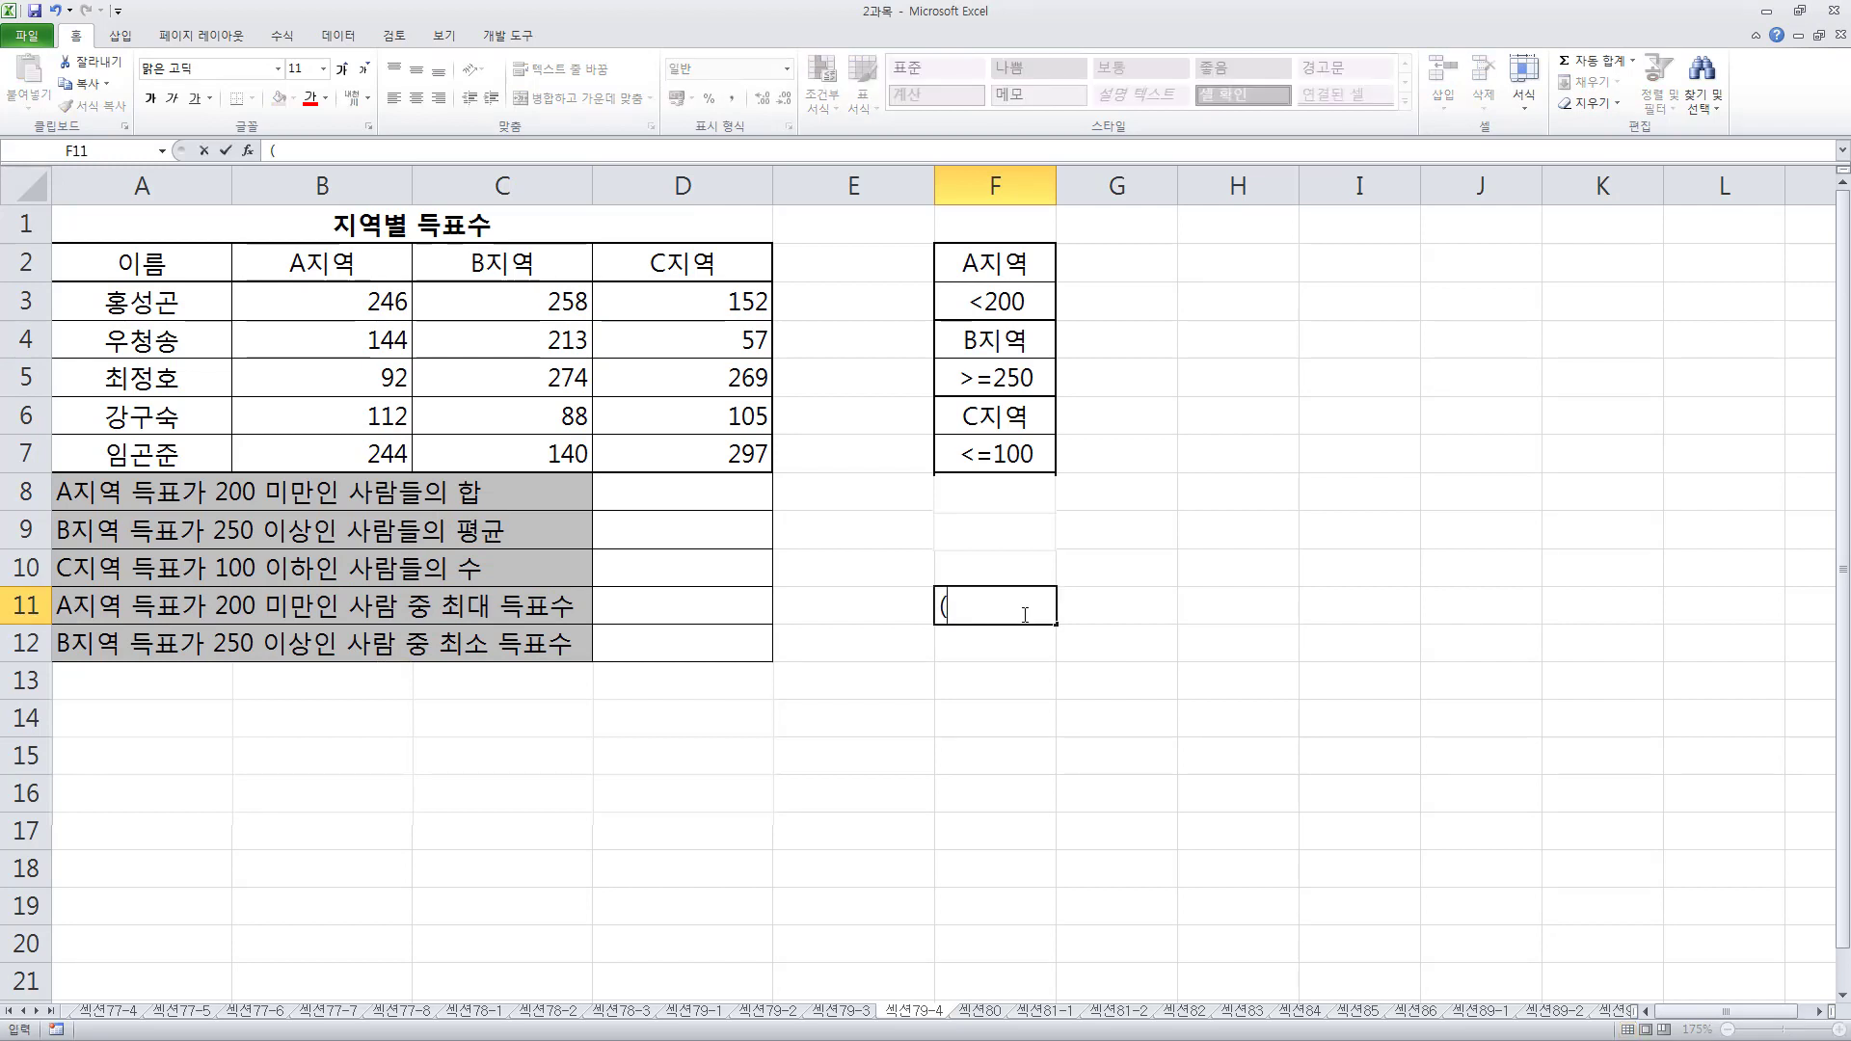
pyautogui.write('전체')
pyautogui.write('범위')
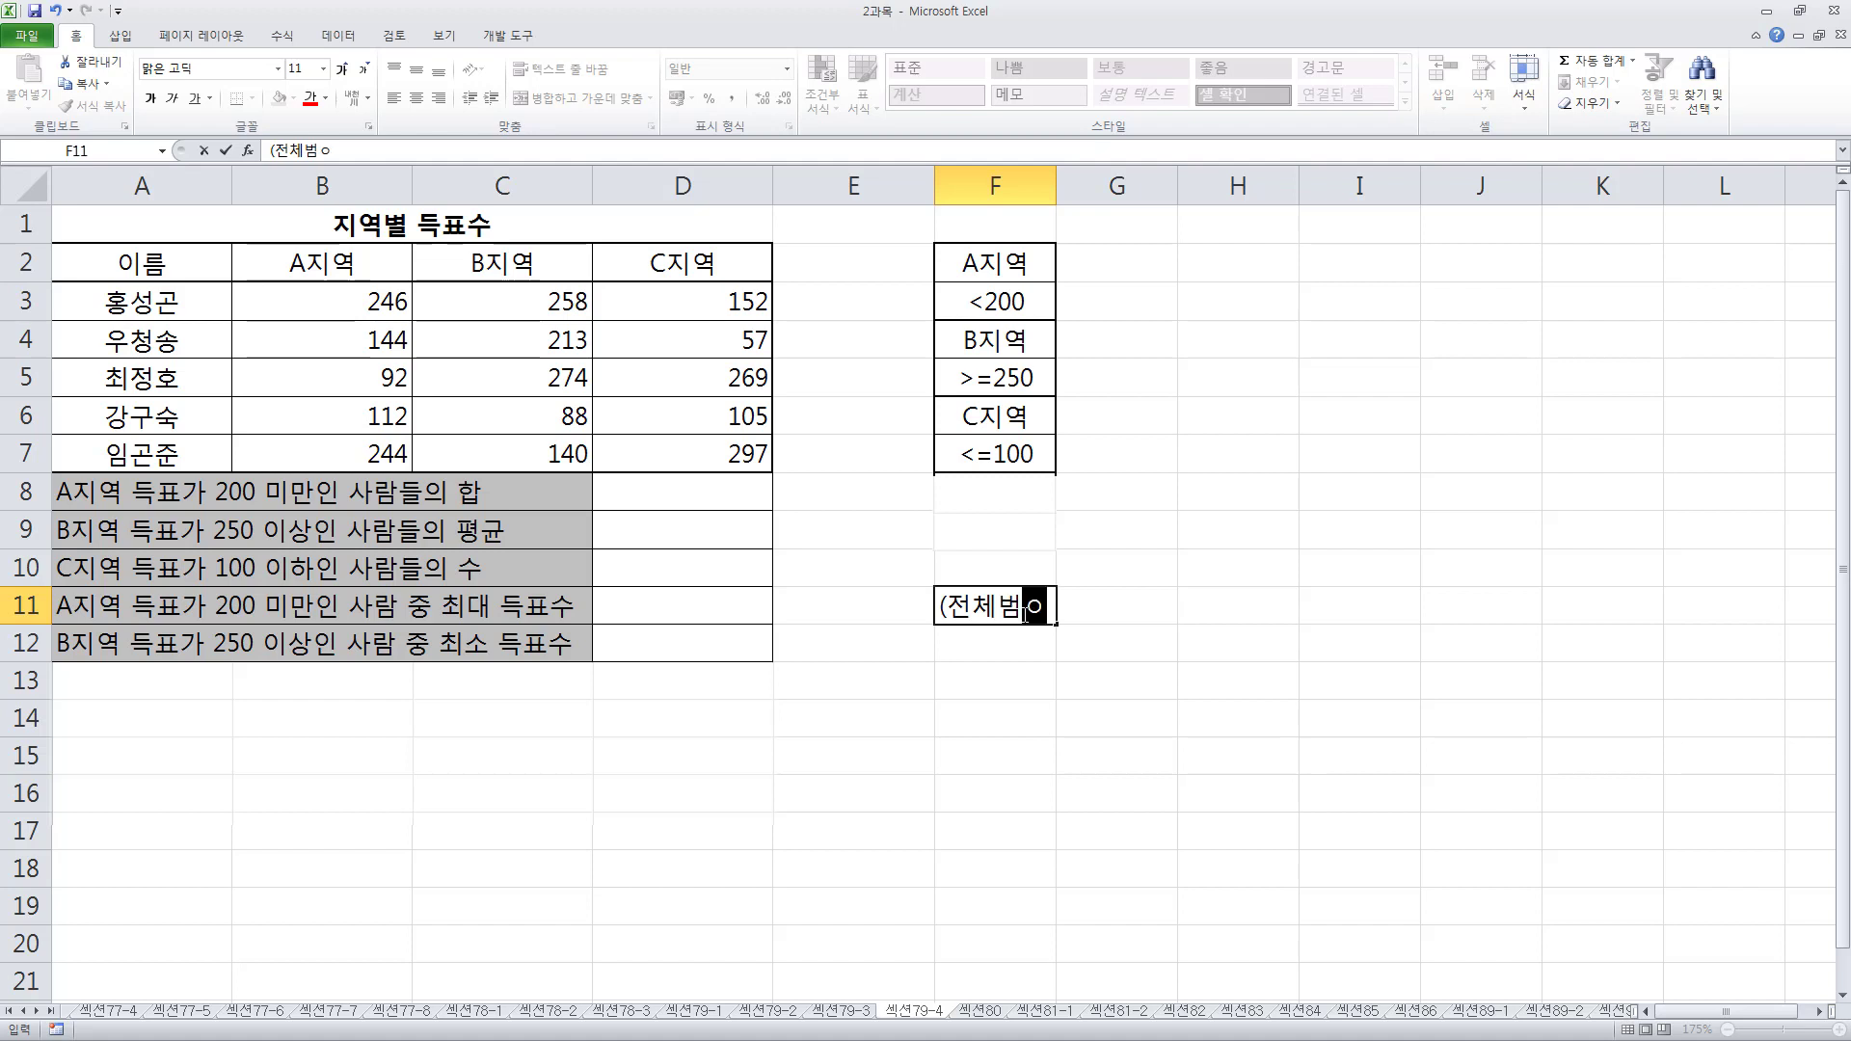
pyautogui.write(',열번')
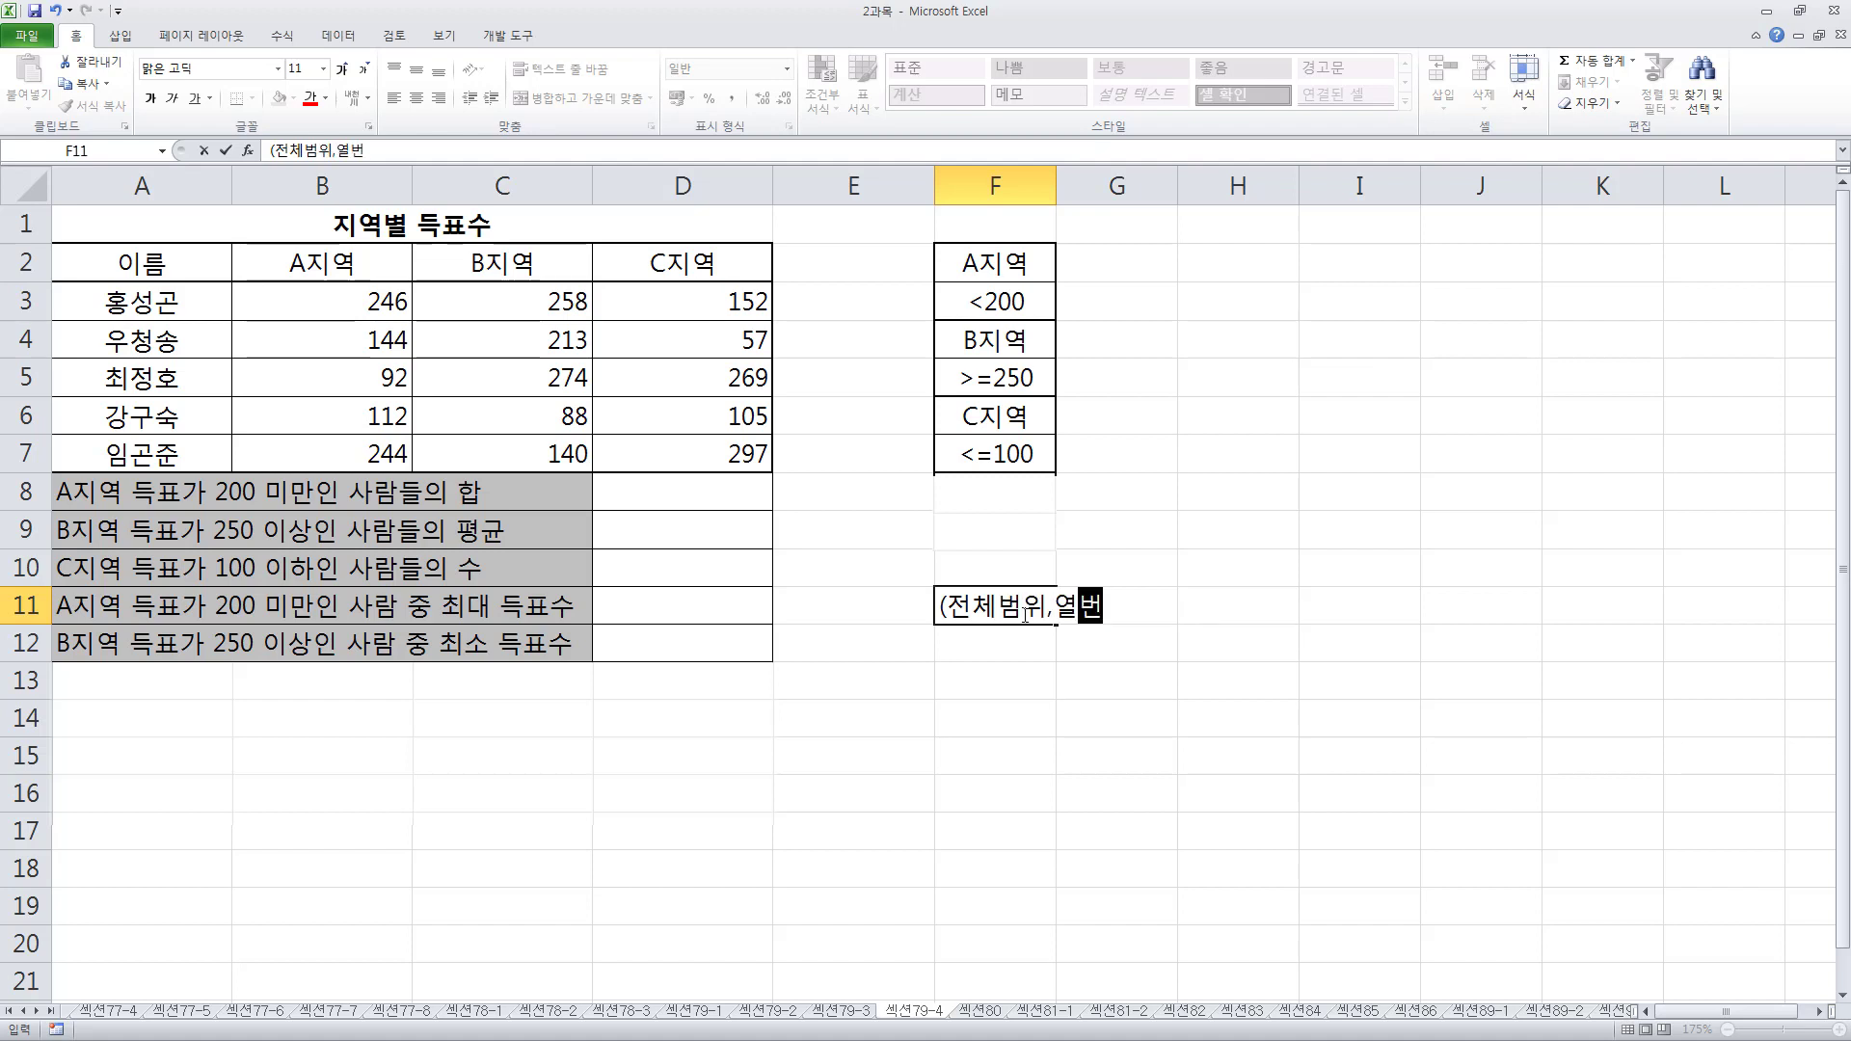
pyautogui.write('호,')
pyautogui.write('조건번ㅁ')
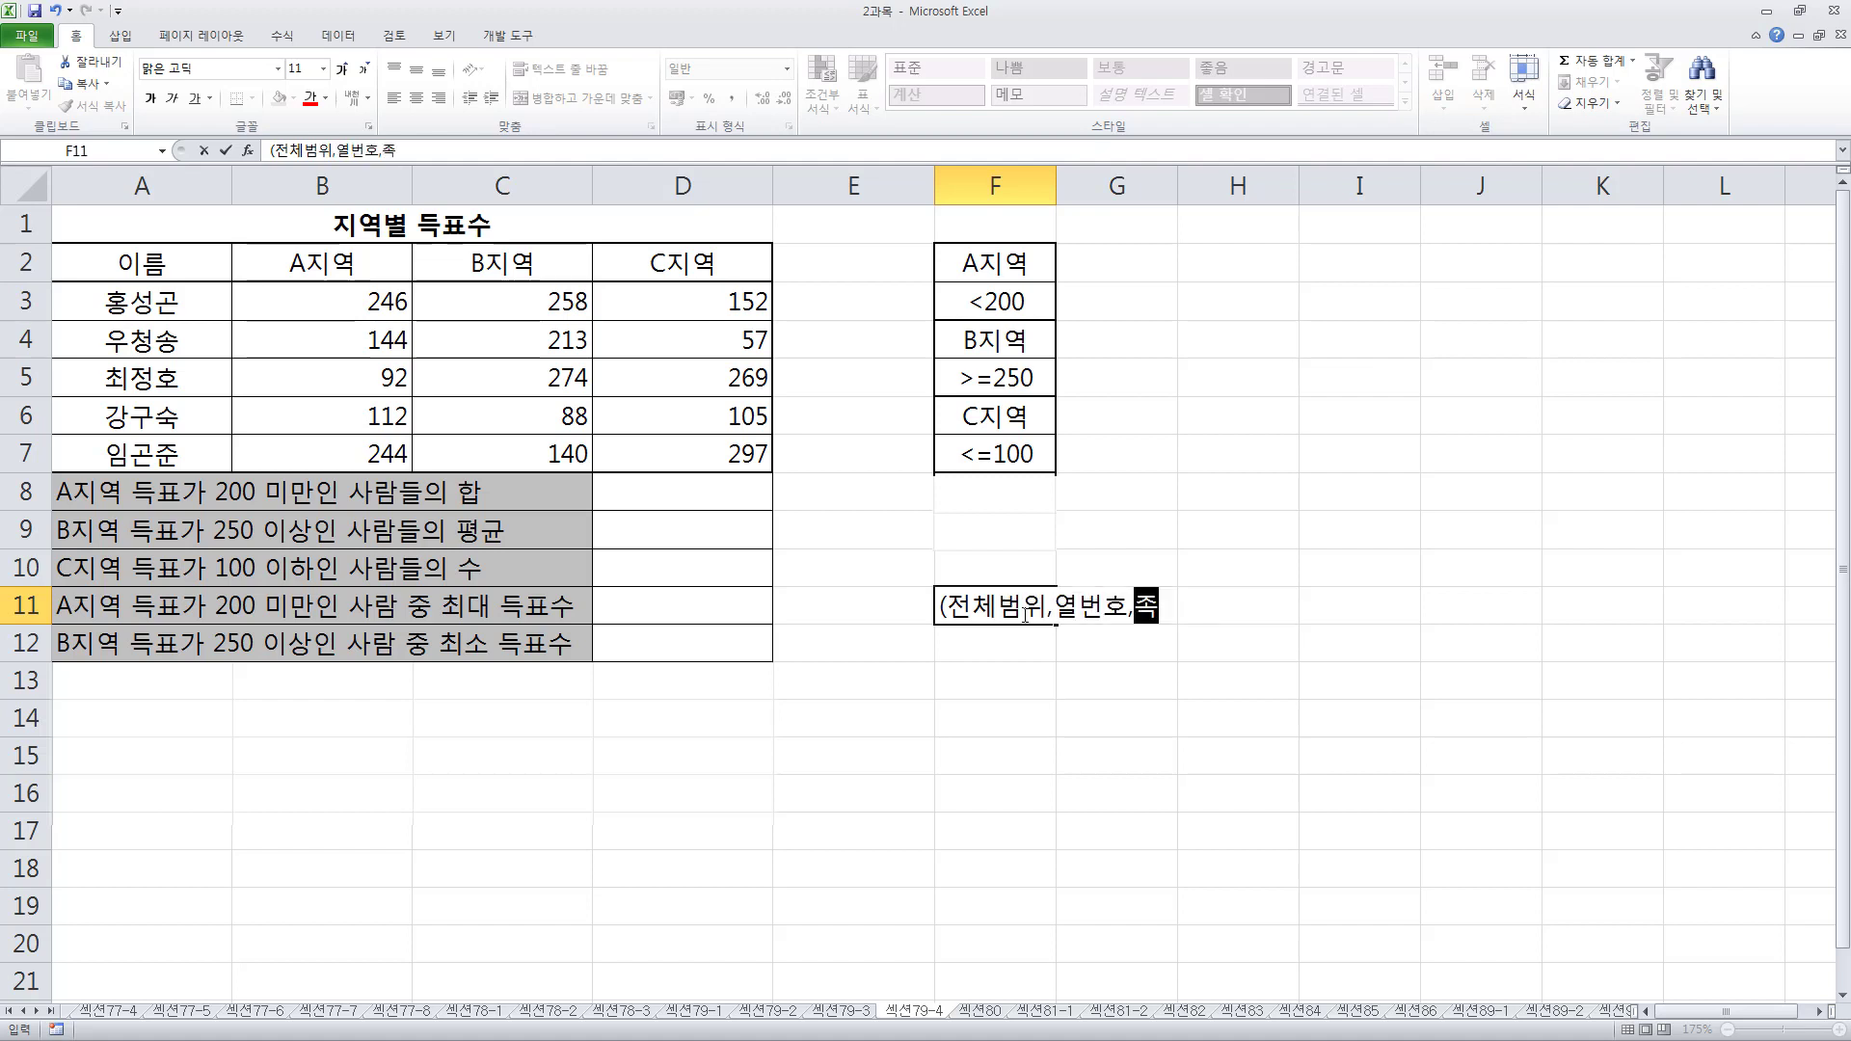
pyautogui.press('BackSpace')
pyautogui.press('BackSpace')
pyautogui.write('범위)')
pyautogui.press('Return')
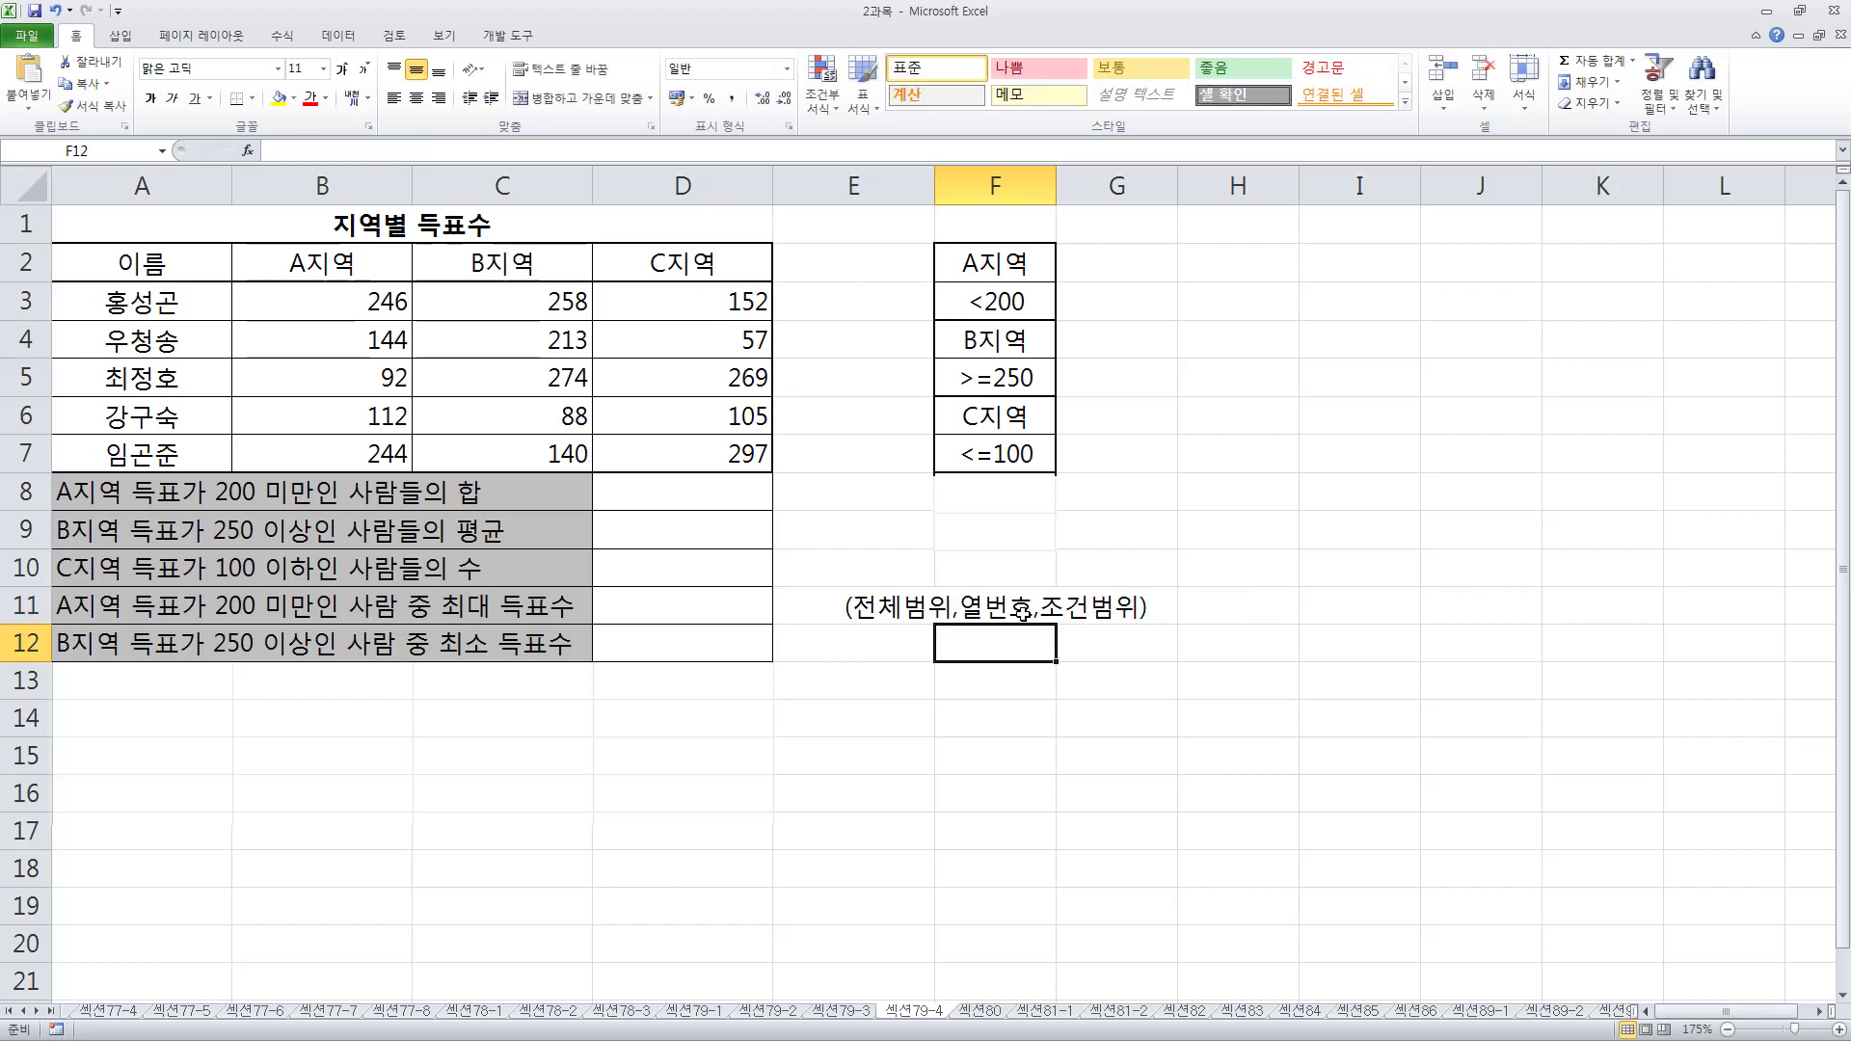
# Start a DSUM formula in cell D8 with A2:D7 as the database range
pyautogui.click(716, 499)
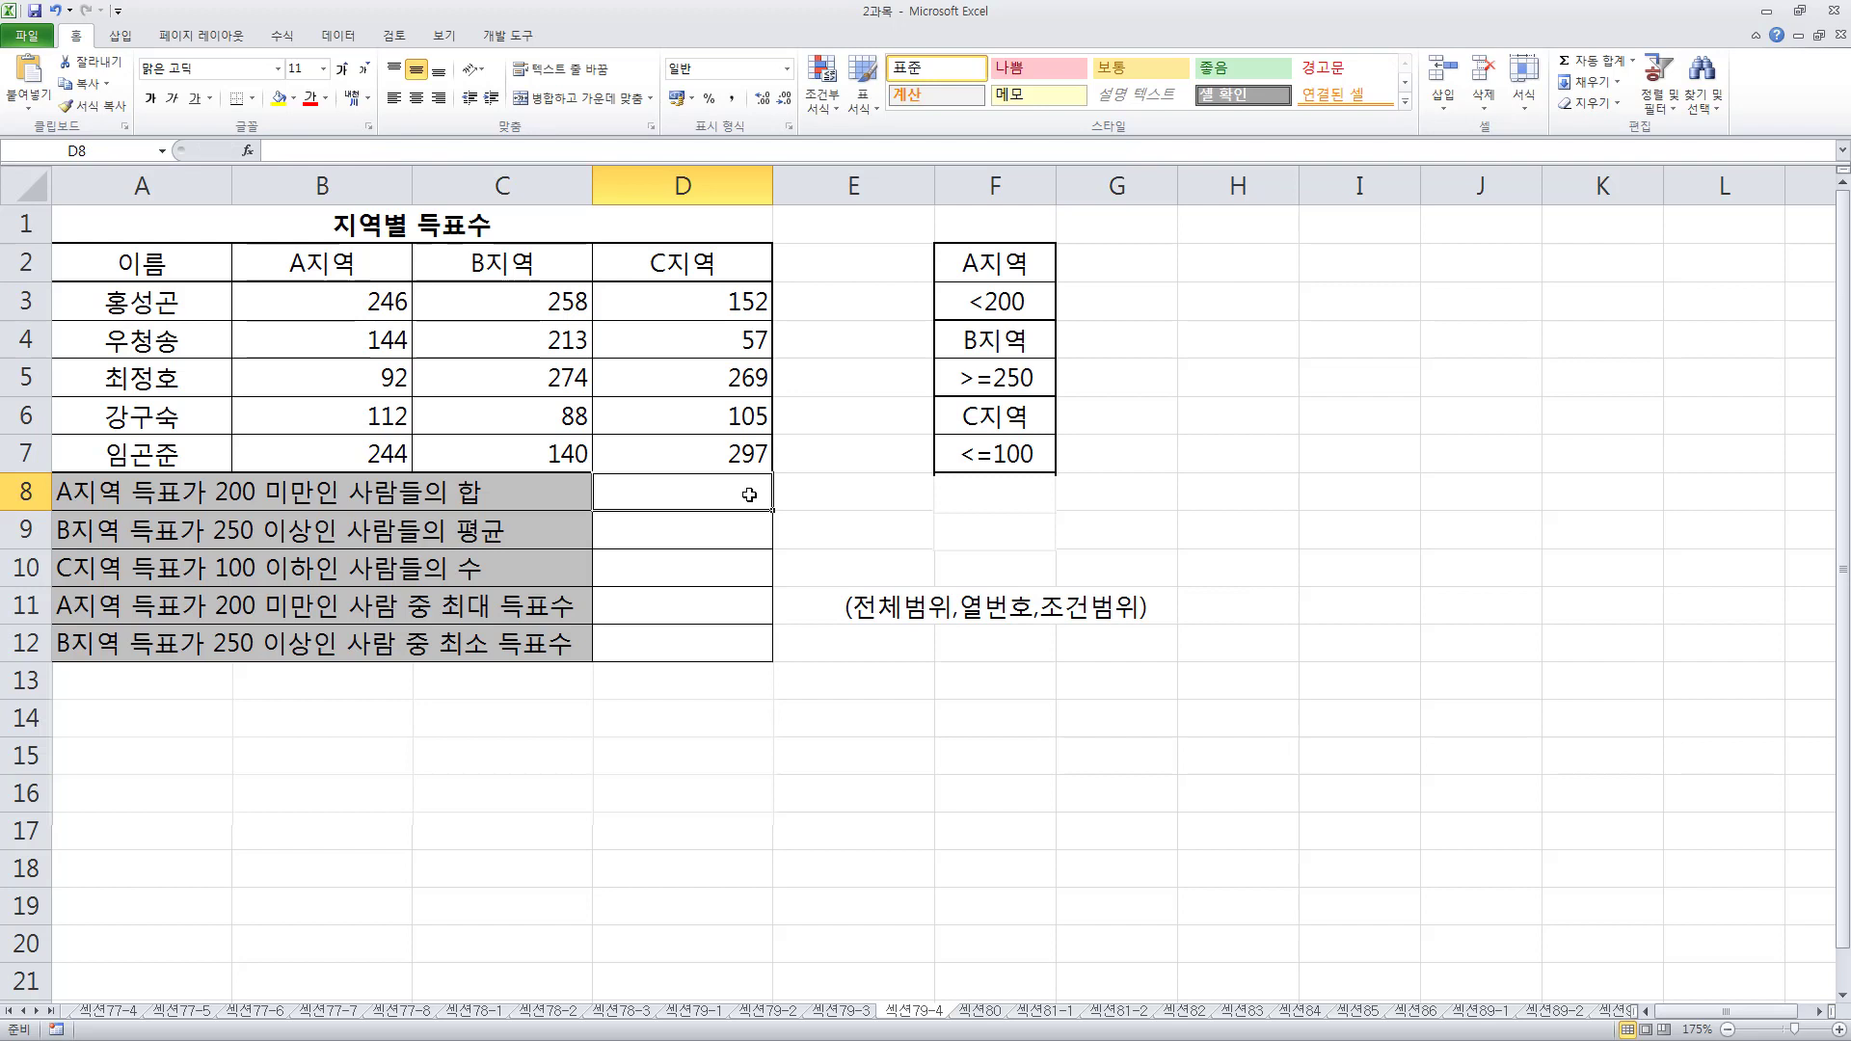
pyautogui.write('=')
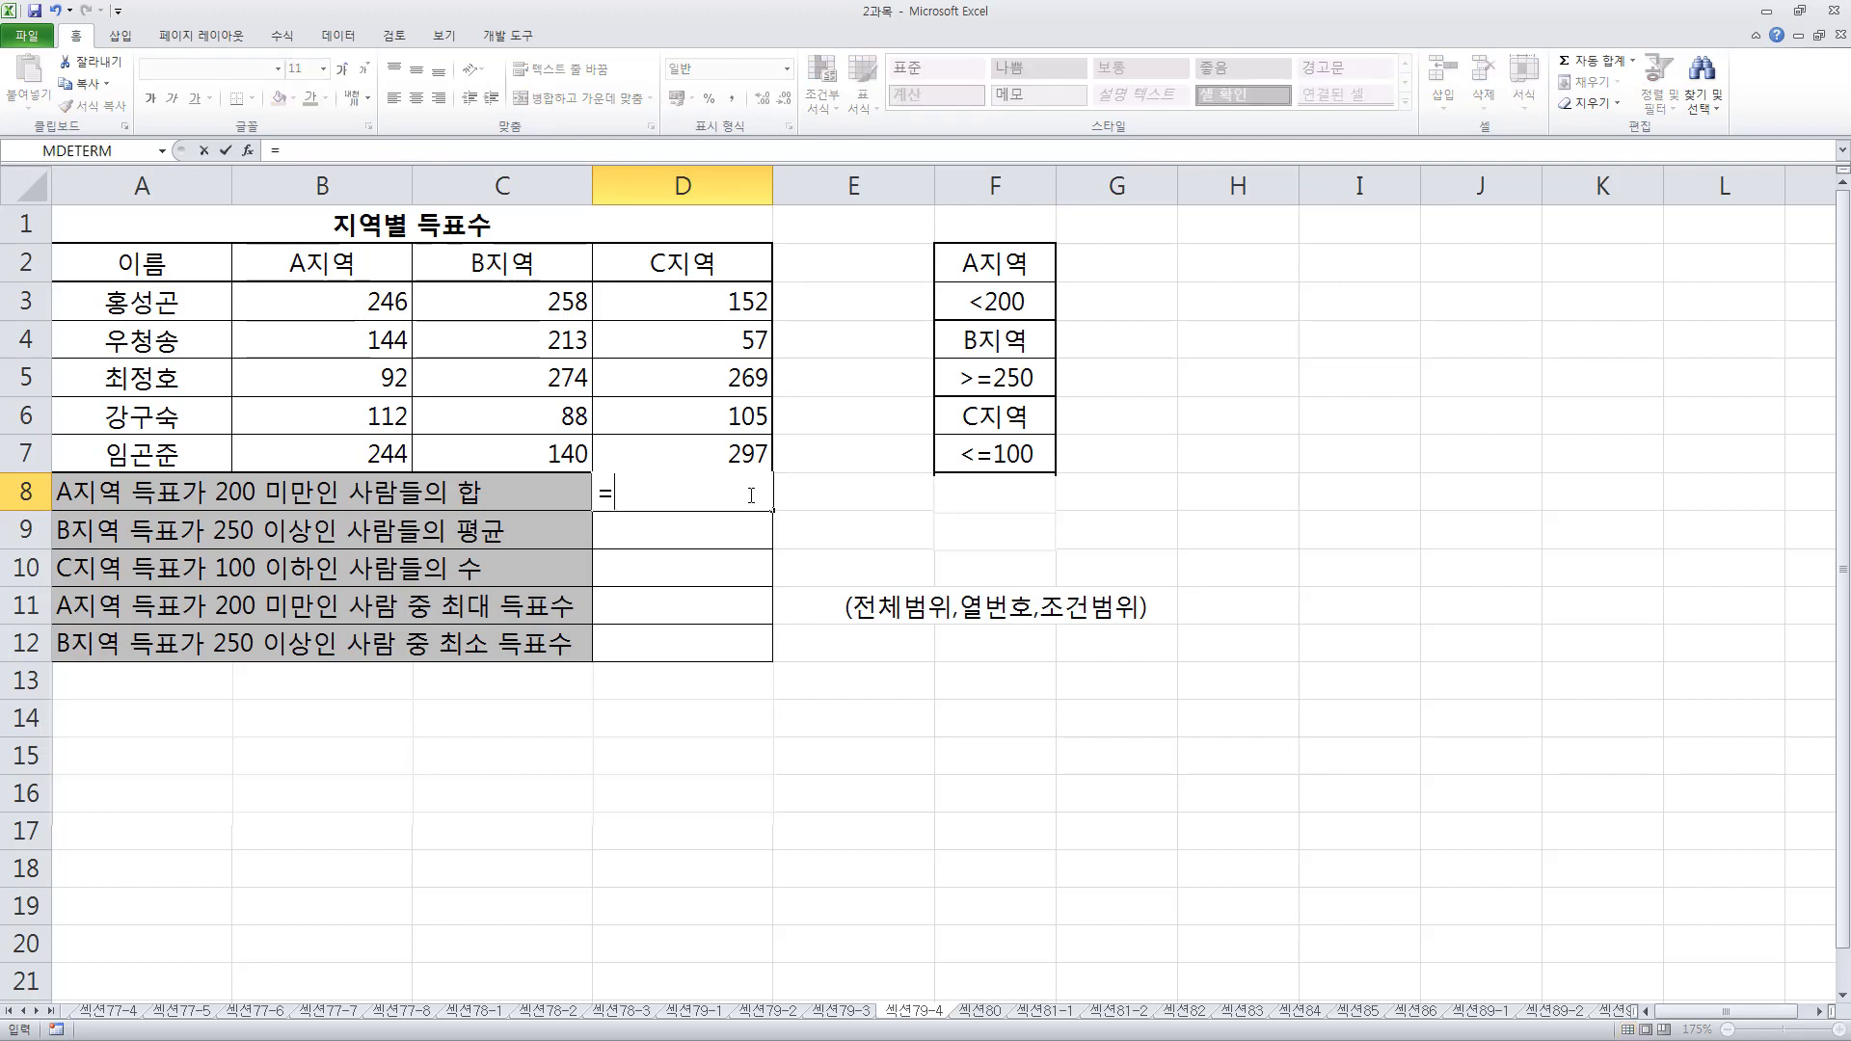
pyautogui.write('dsum*')
pyautogui.press('BackSpace')
pyautogui.write('(')
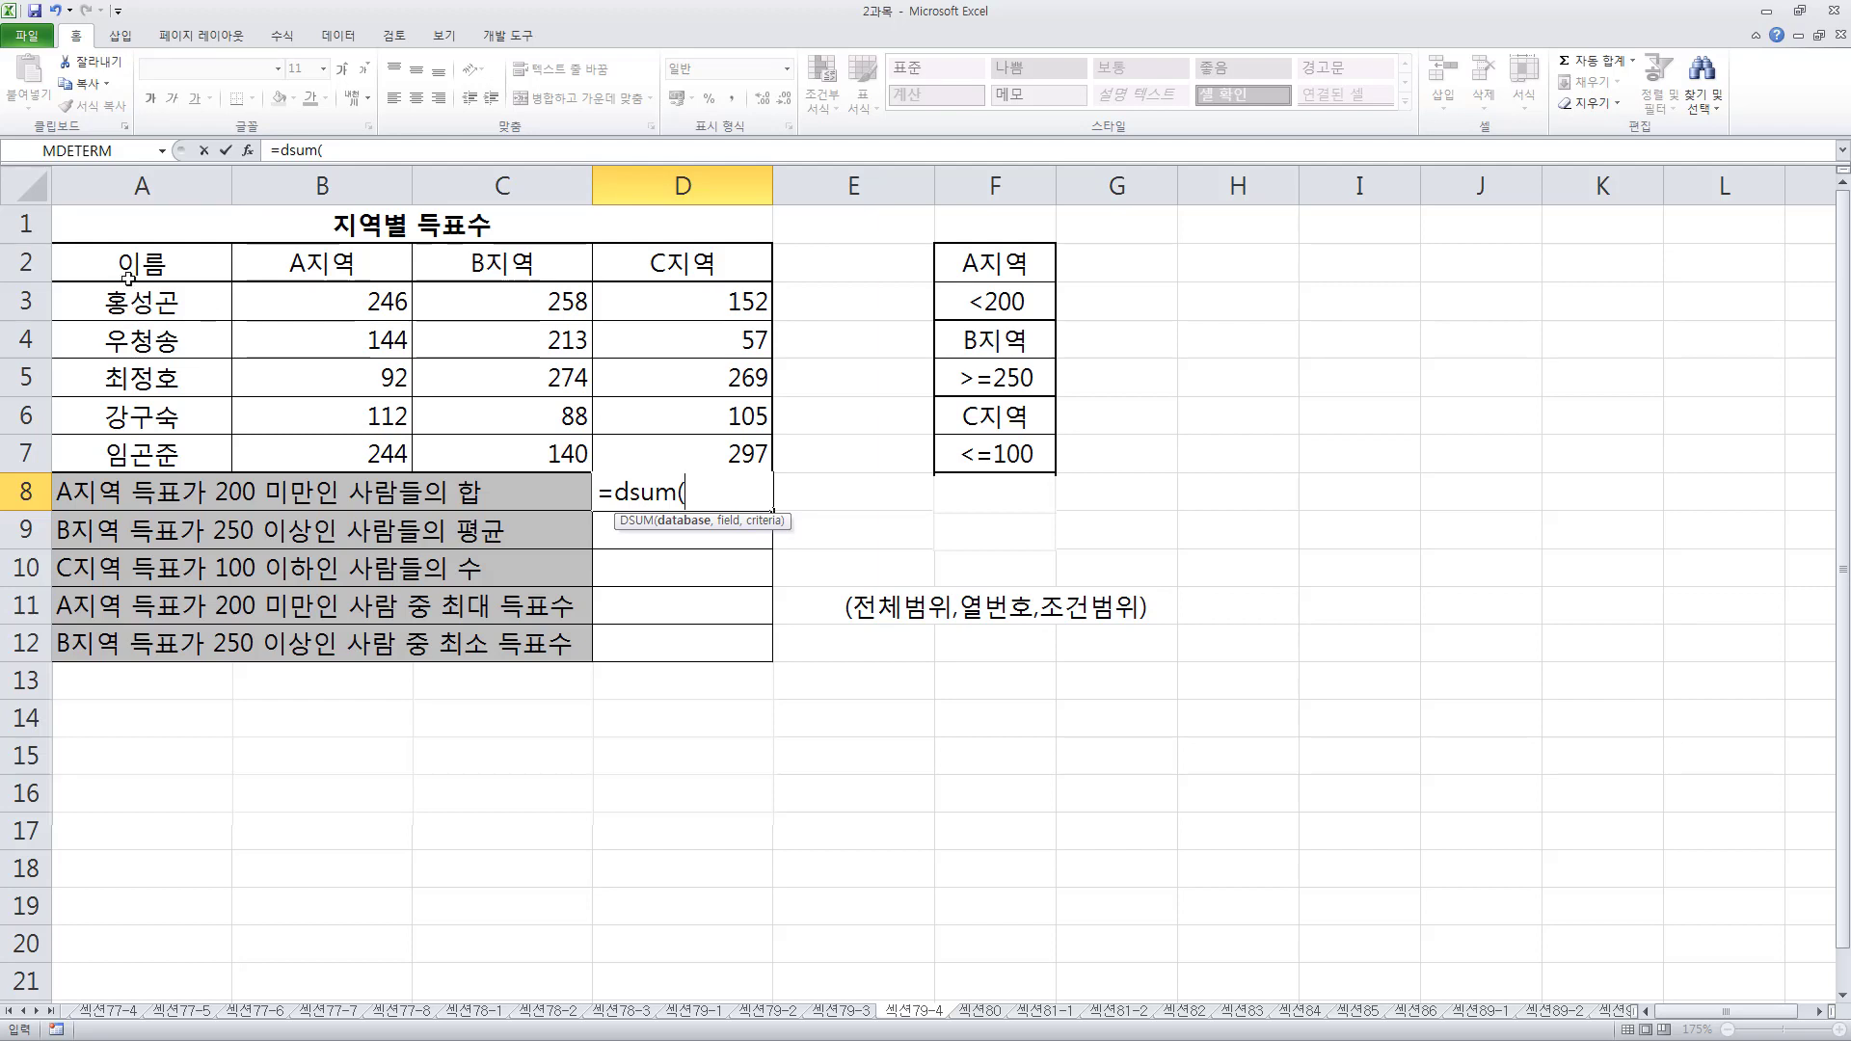
pyautogui.moveTo(87, 259); pyautogui.dragTo(779, 425)
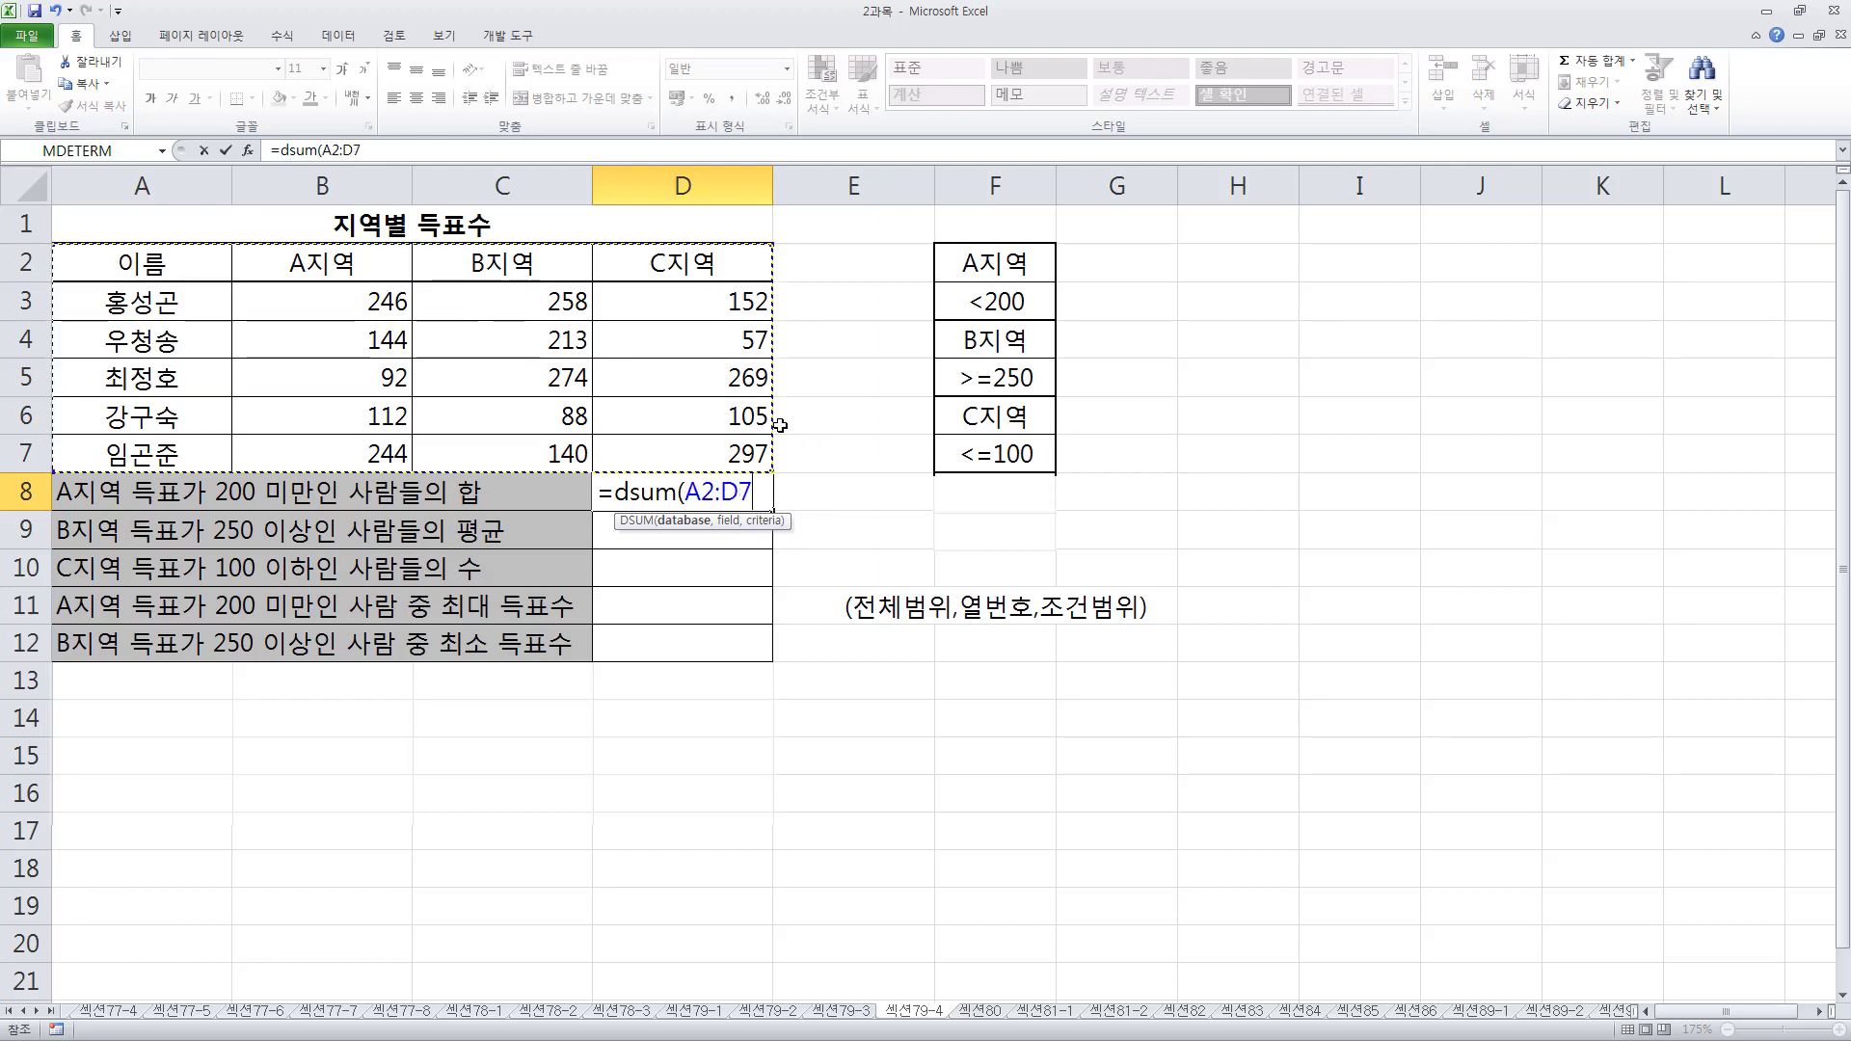
pyautogui.write(',')
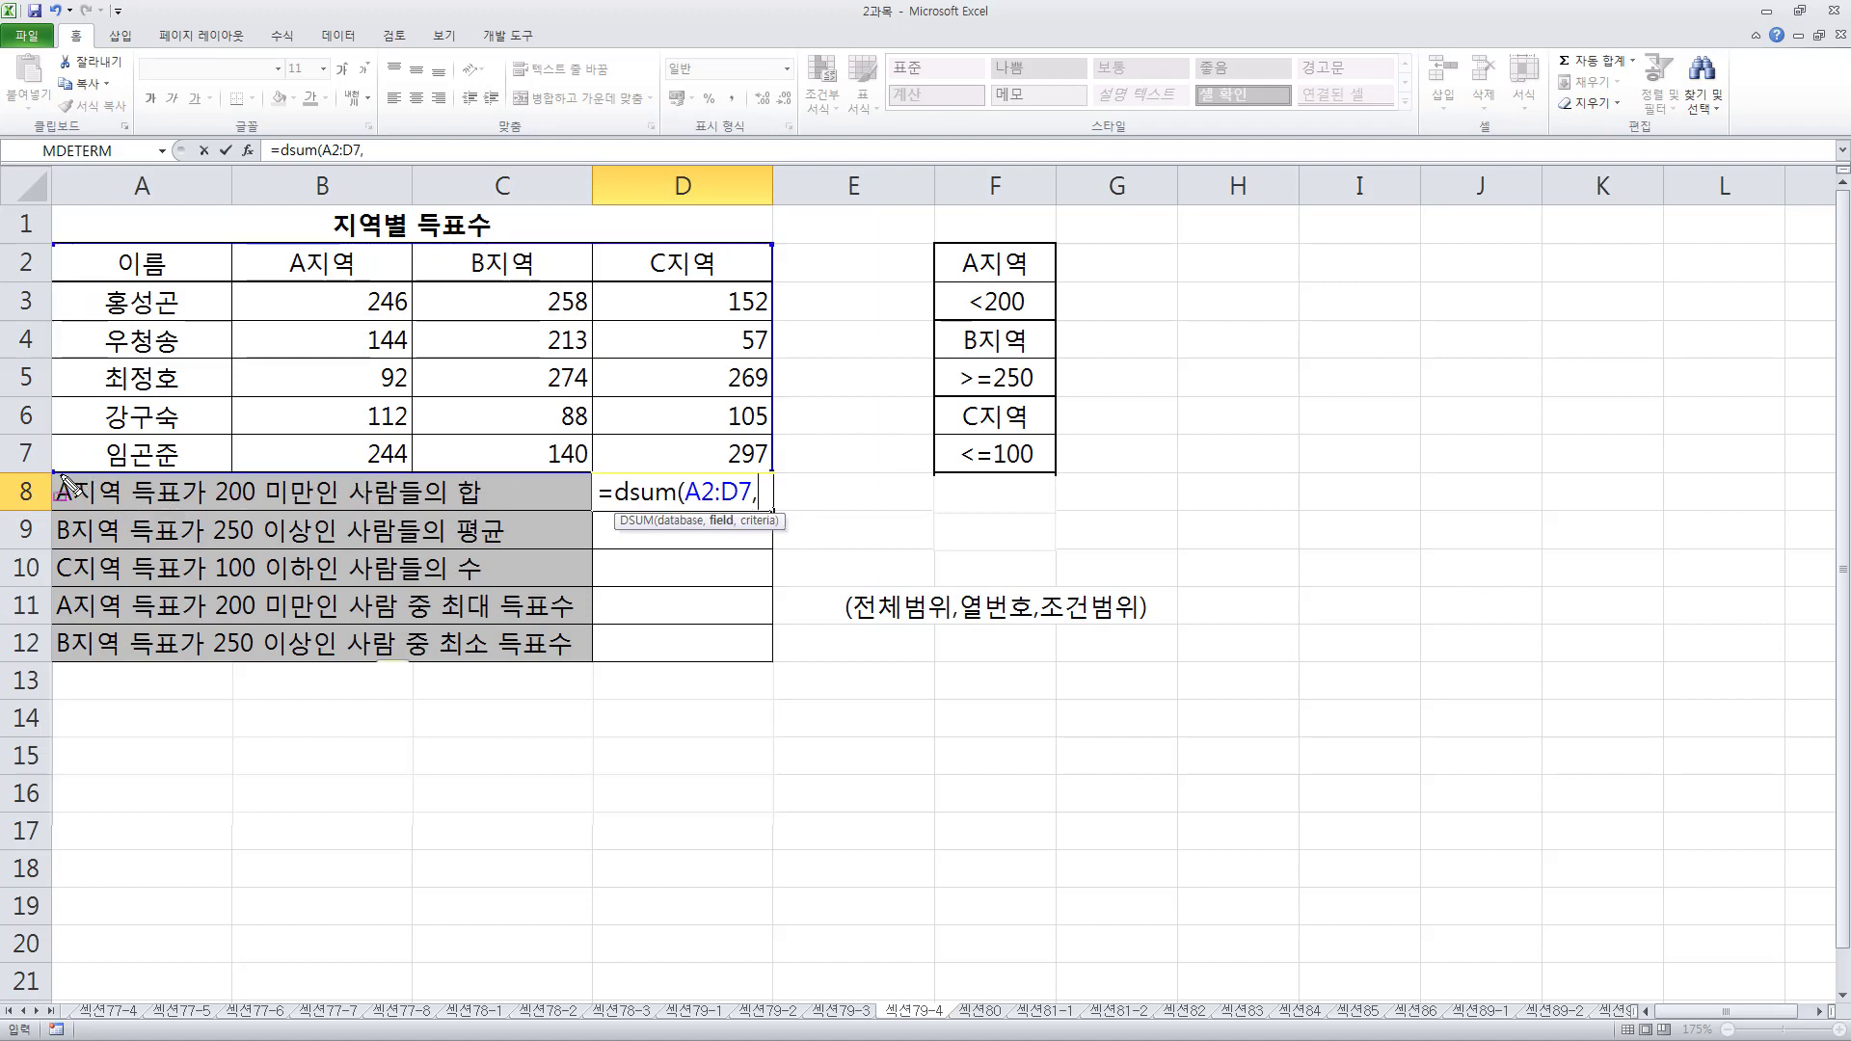
pyautogui.moveTo(53, 472); pyautogui.dragTo(207, 508)
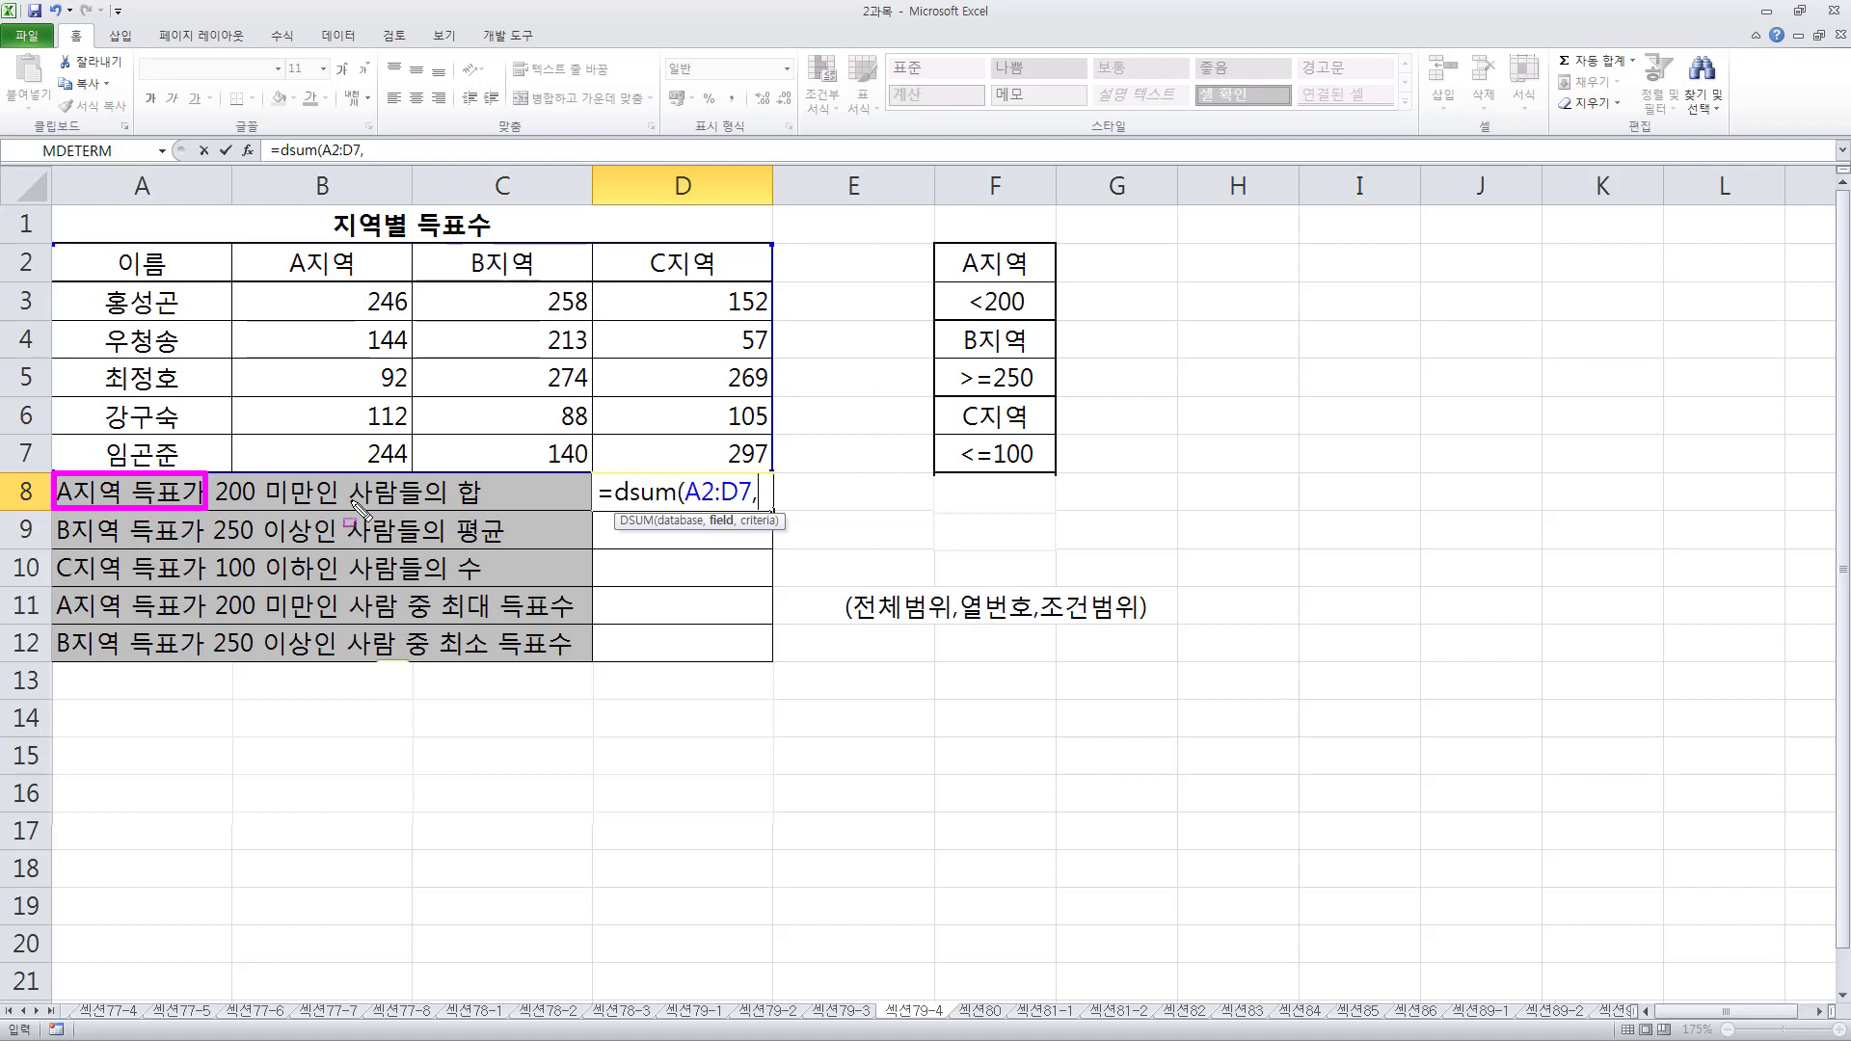
pyautogui.moveTo(434, 474); pyautogui.dragTo(479, 508)
pyautogui.moveTo(332, 295); pyautogui.dragTo(414, 467)
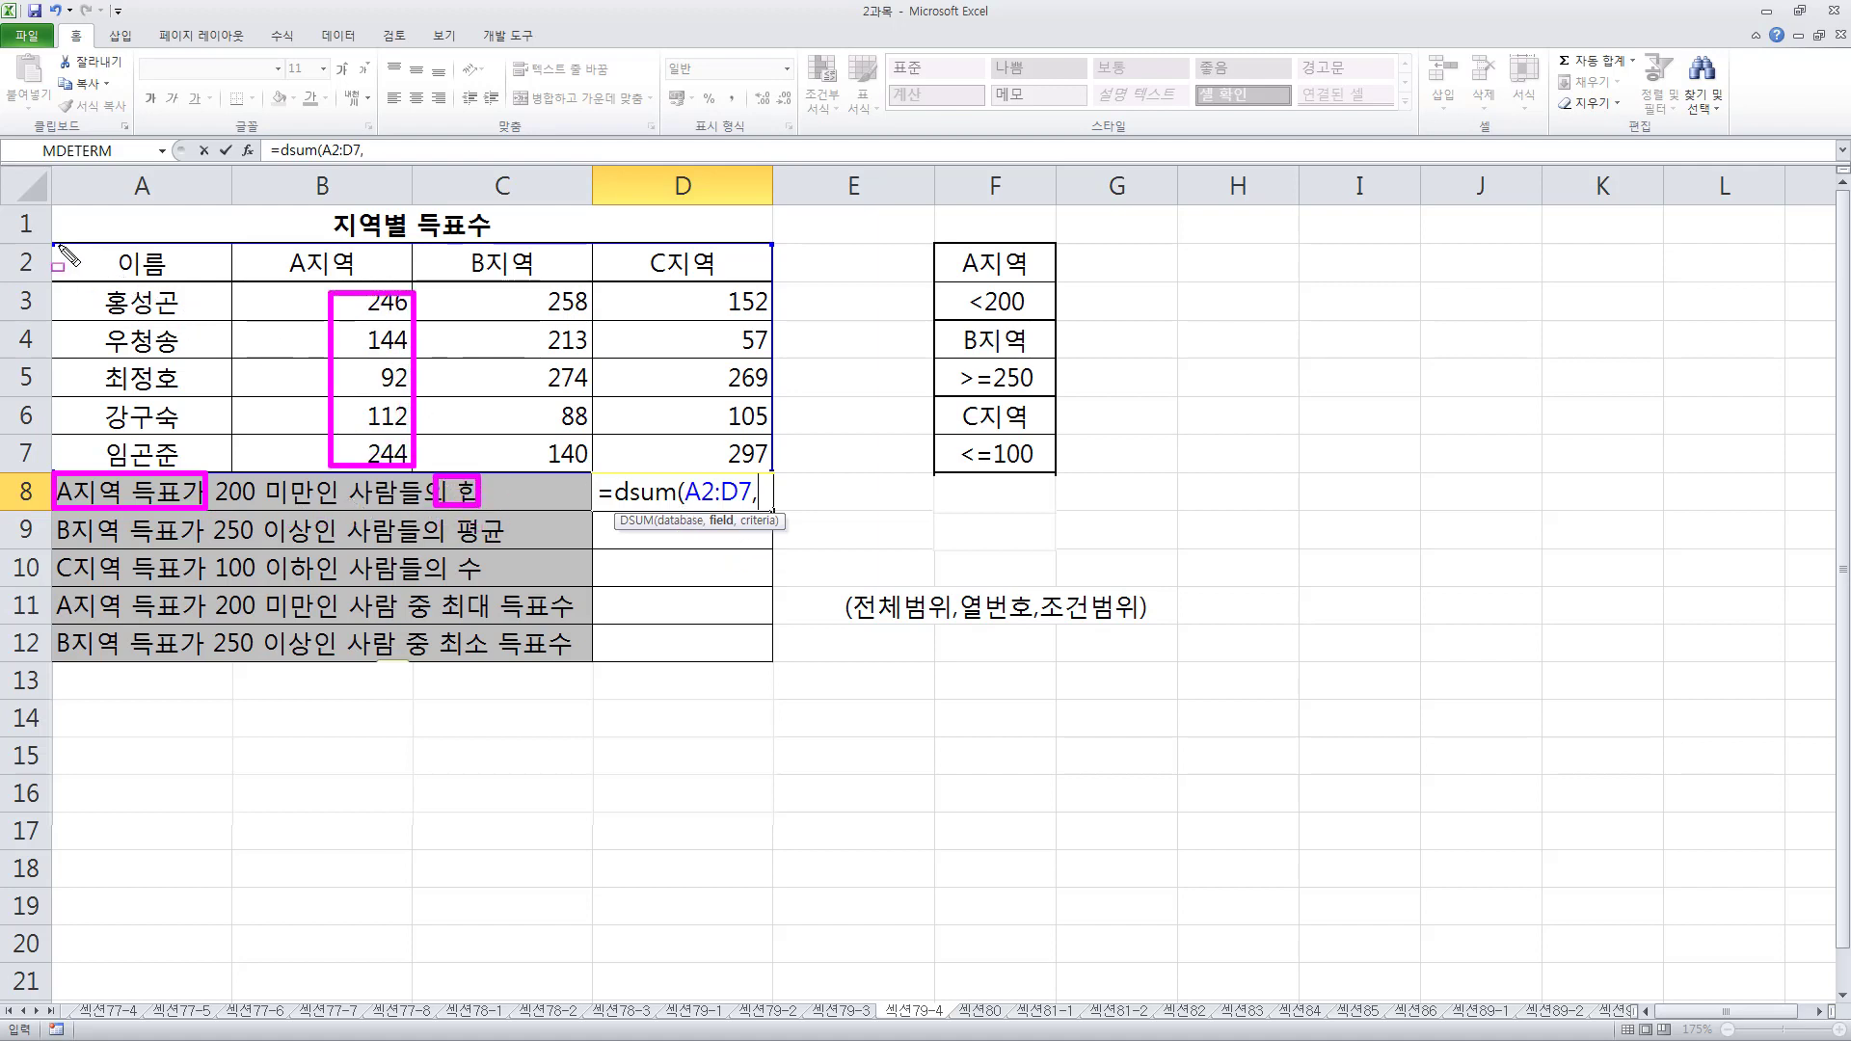
pyautogui.moveTo(53, 241)
pyautogui.mouseDown()
pyautogui.moveTo(104, 359)
pyautogui.moveTo(783, 474)
pyautogui.mouseUp()
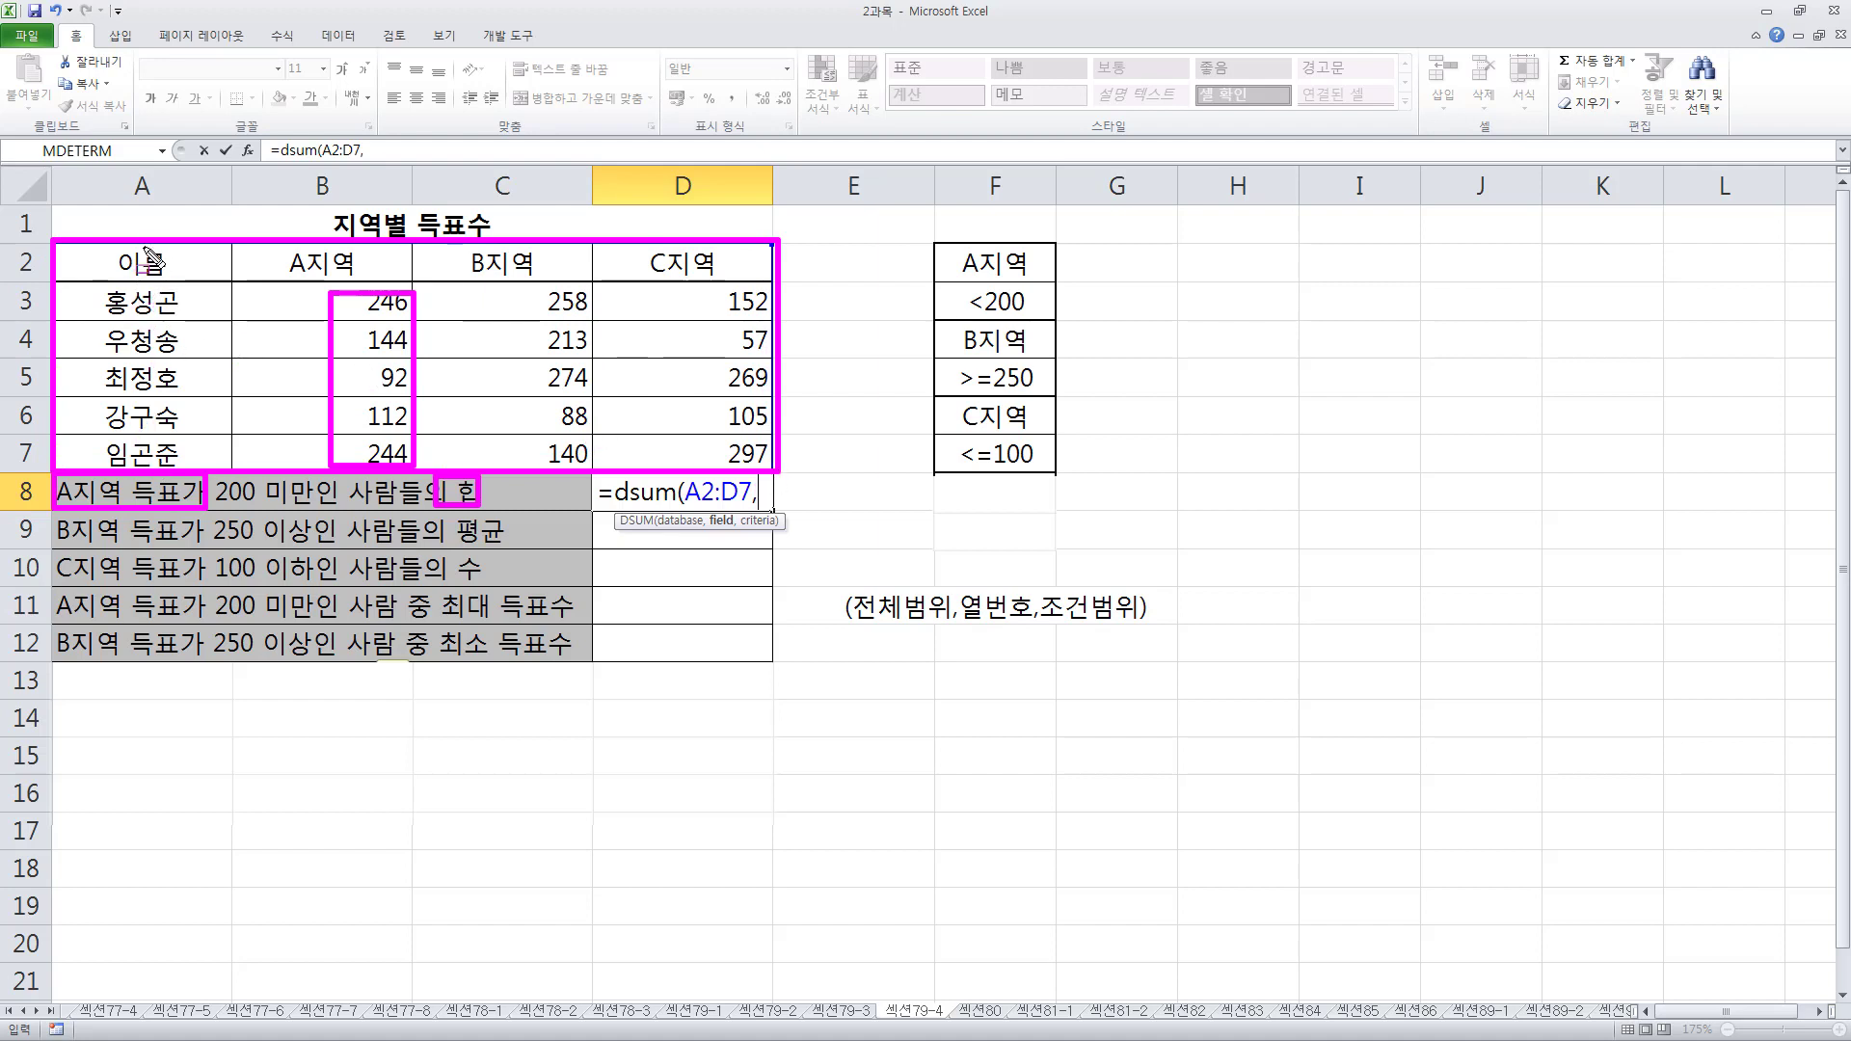
pyautogui.moveTo(135, 214); pyautogui.dragTo(168, 468)
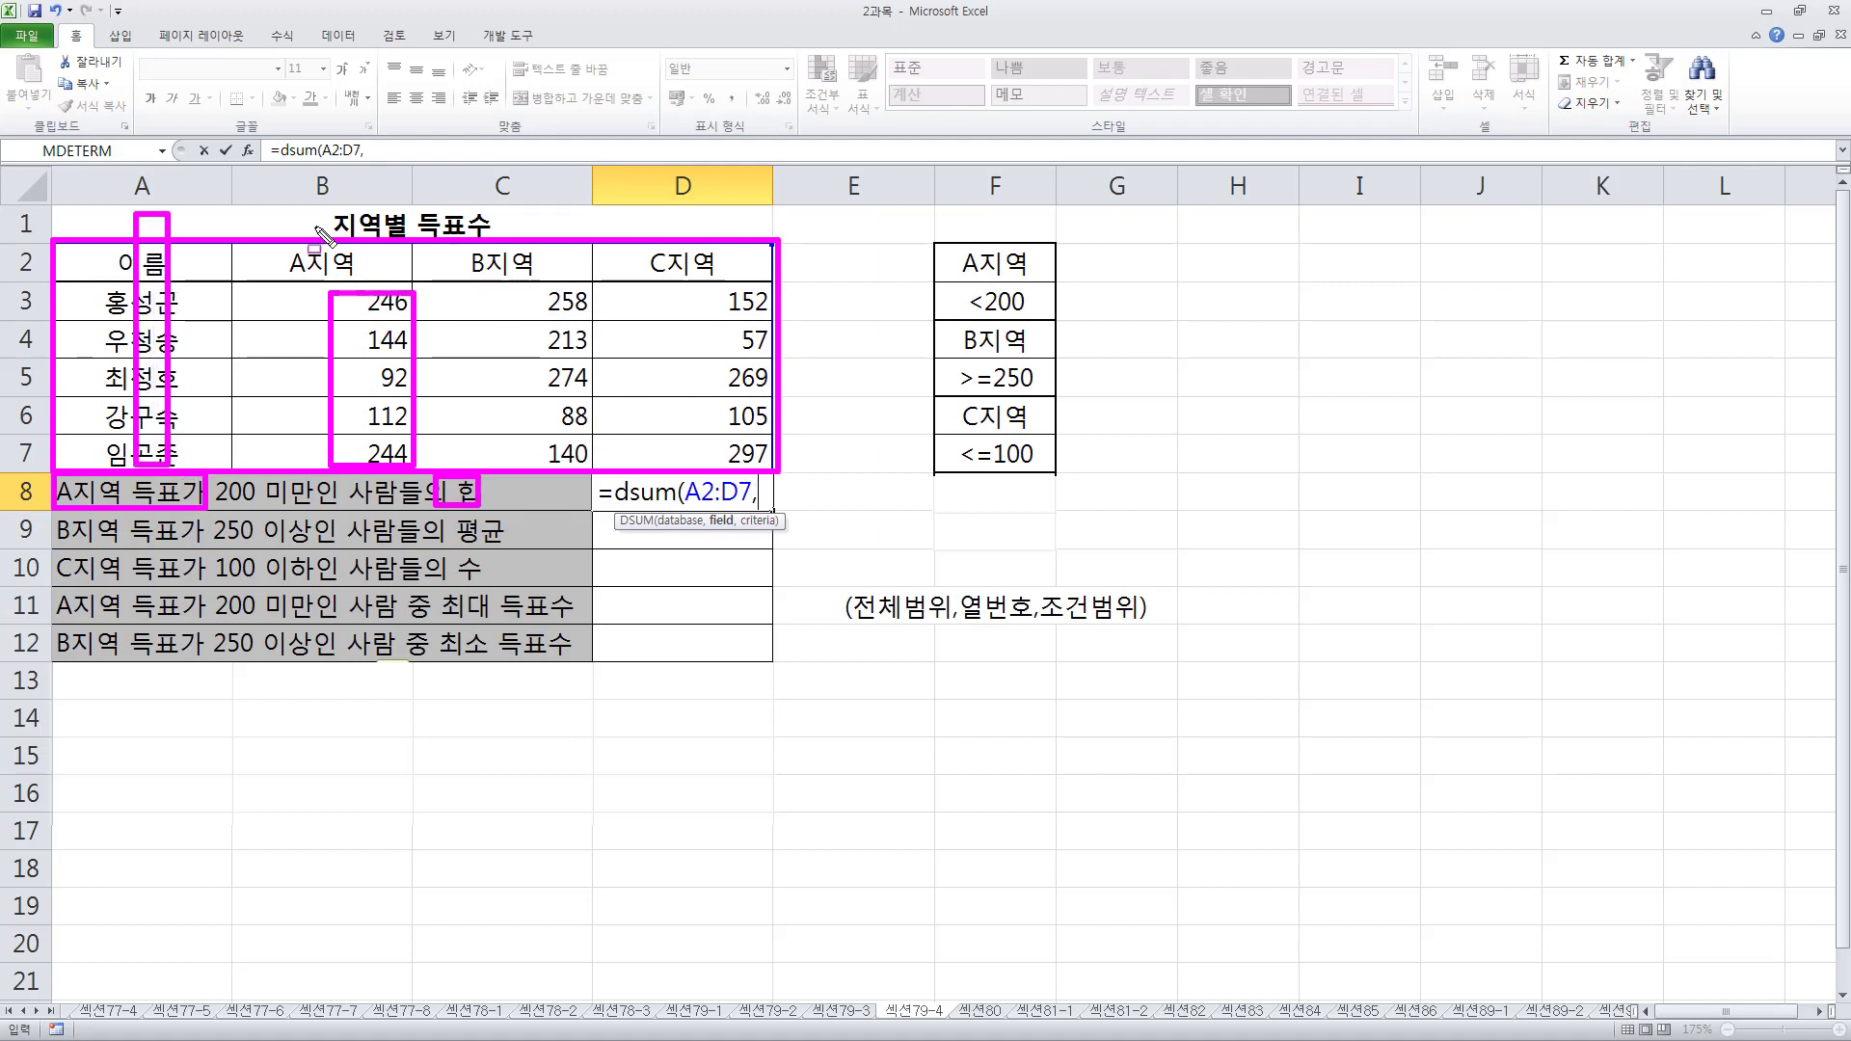
pyautogui.moveTo(280, 210); pyautogui.dragTo(326, 418)
pyautogui.press('Escape')
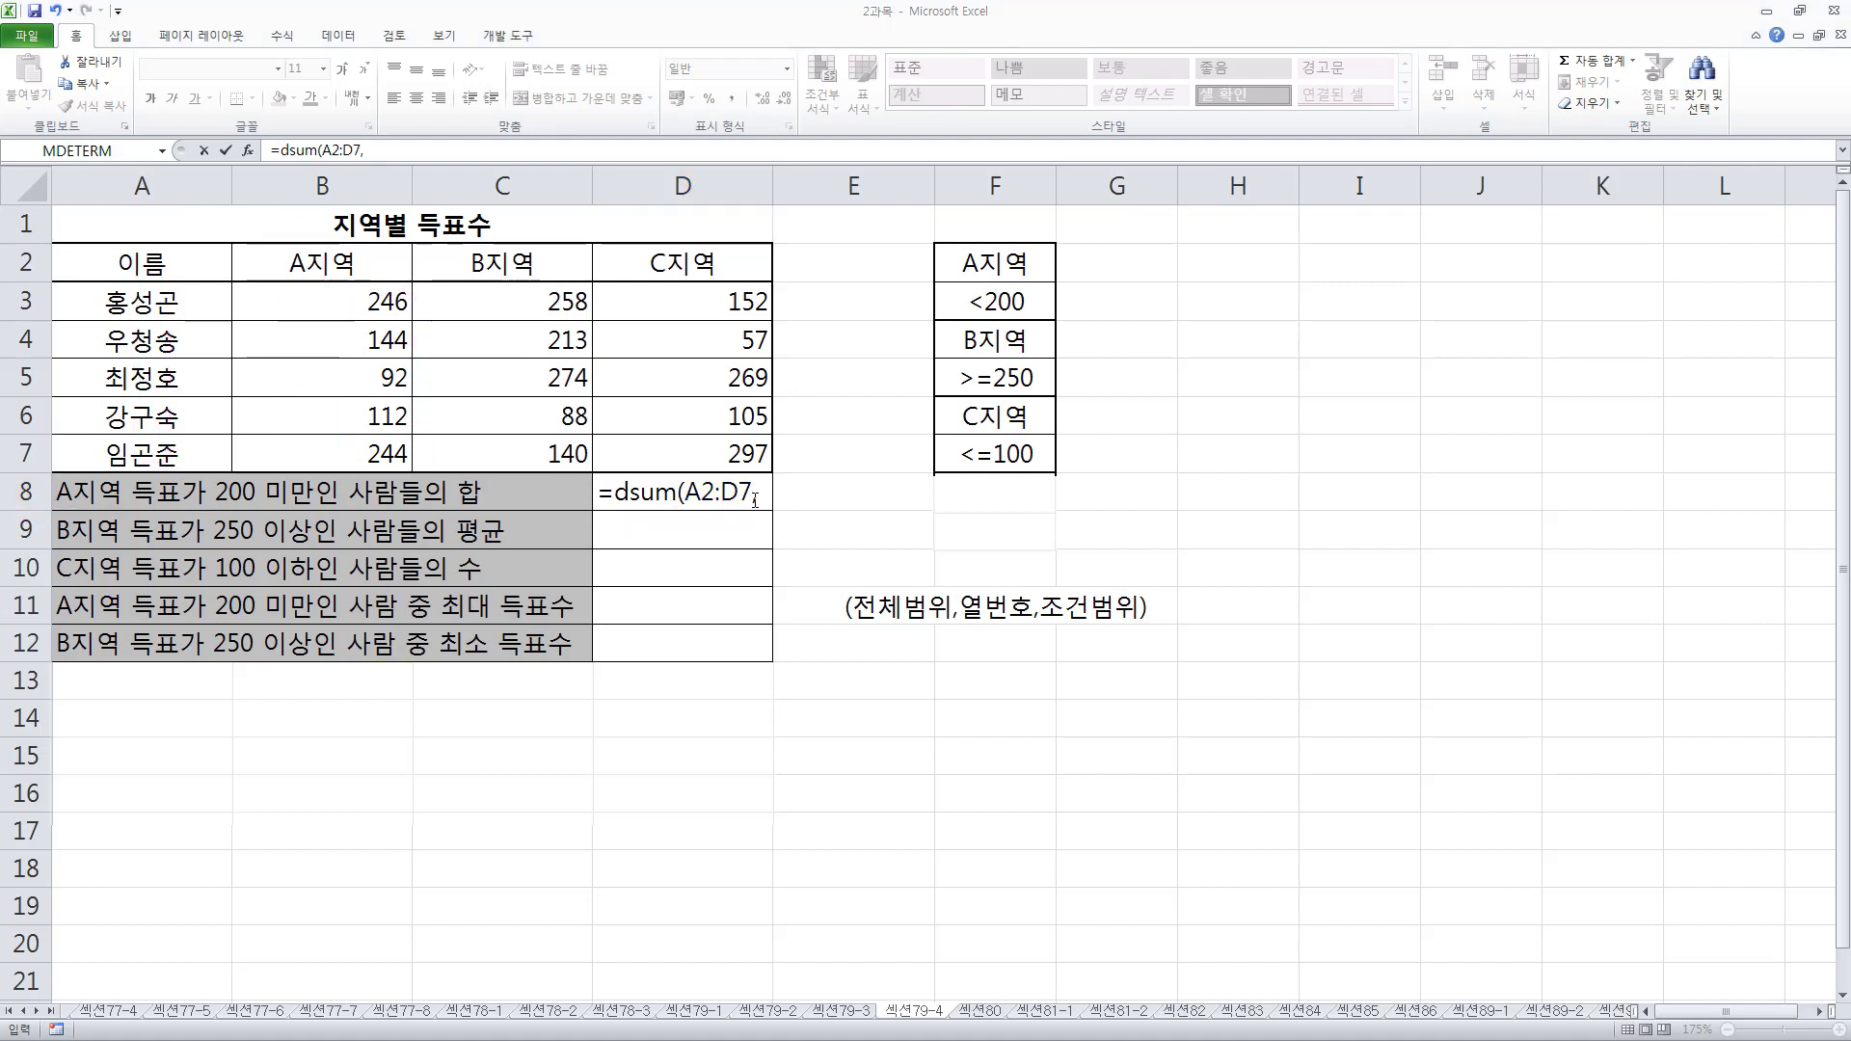
# Complete the DSUM formula in D8 with column number 2 and criteria range F2:F3
pyautogui.write('2')
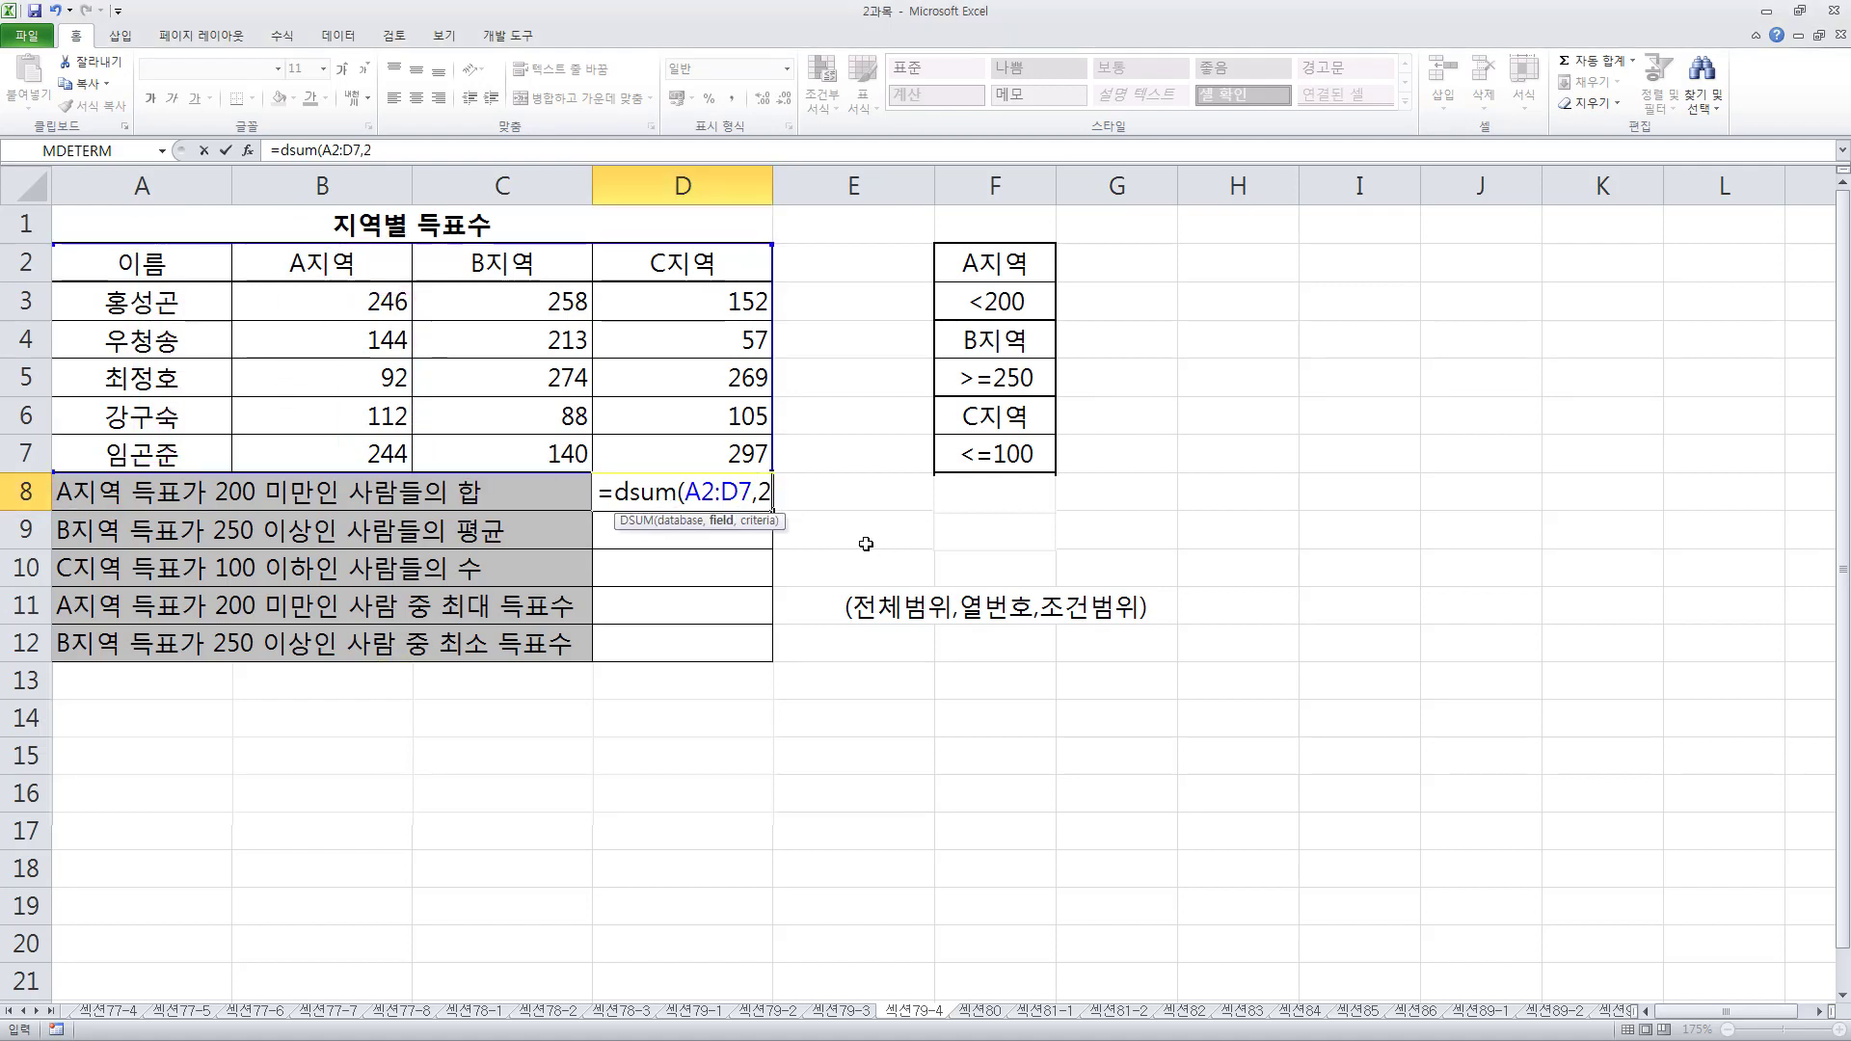
pyautogui.write(',')
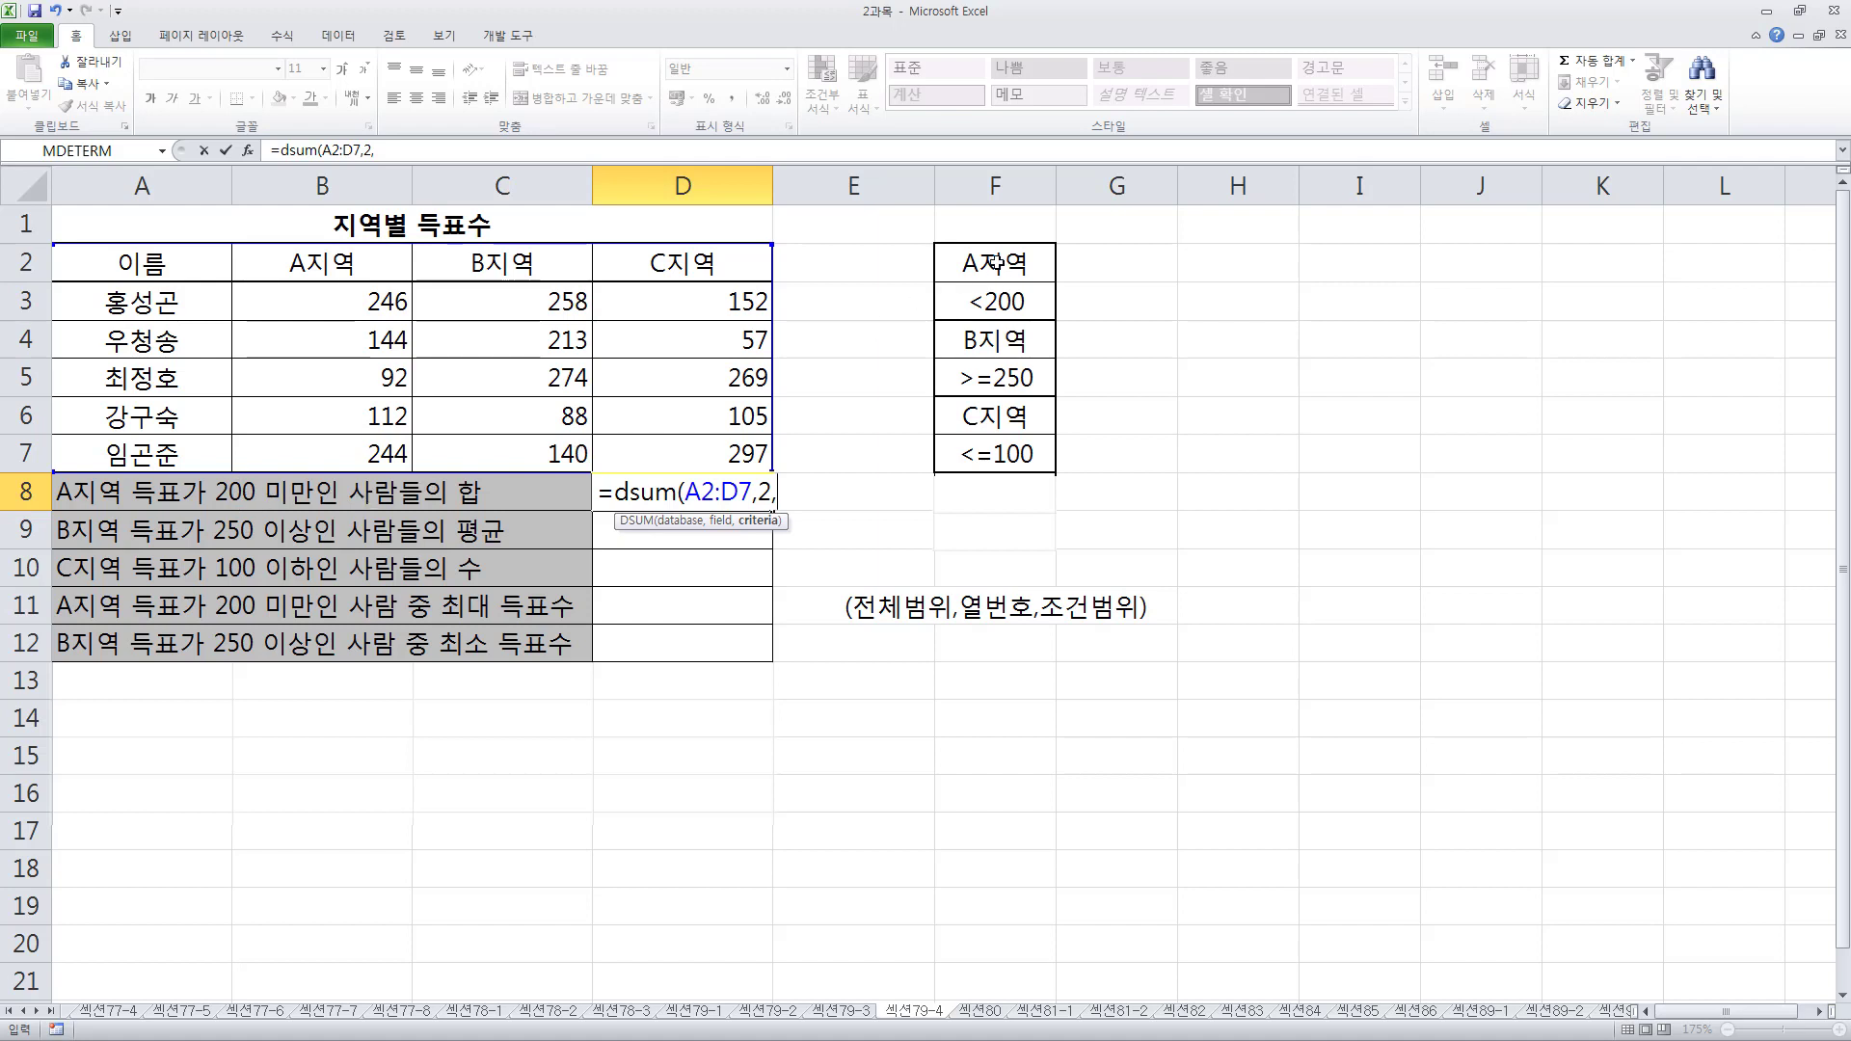
pyautogui.moveTo(997, 263); pyautogui.dragTo(977, 315)
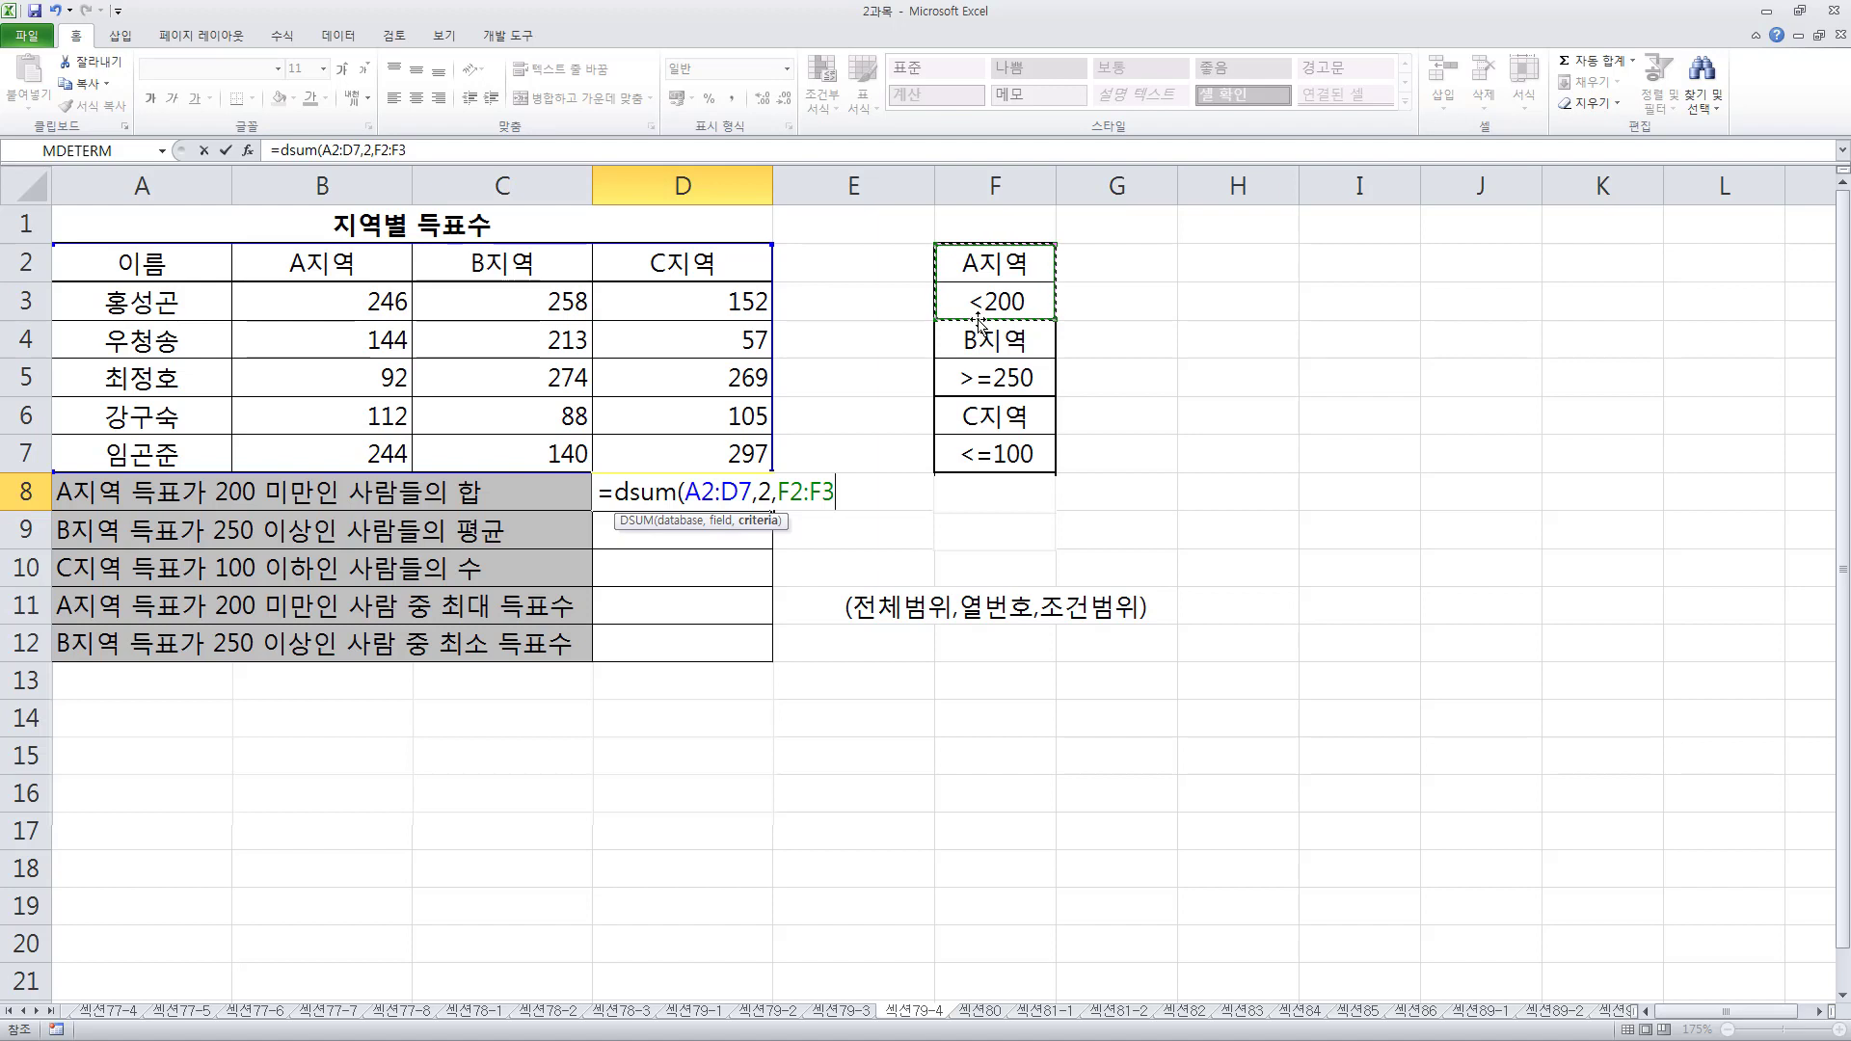
pyautogui.write(')')
pyautogui.press('Return')
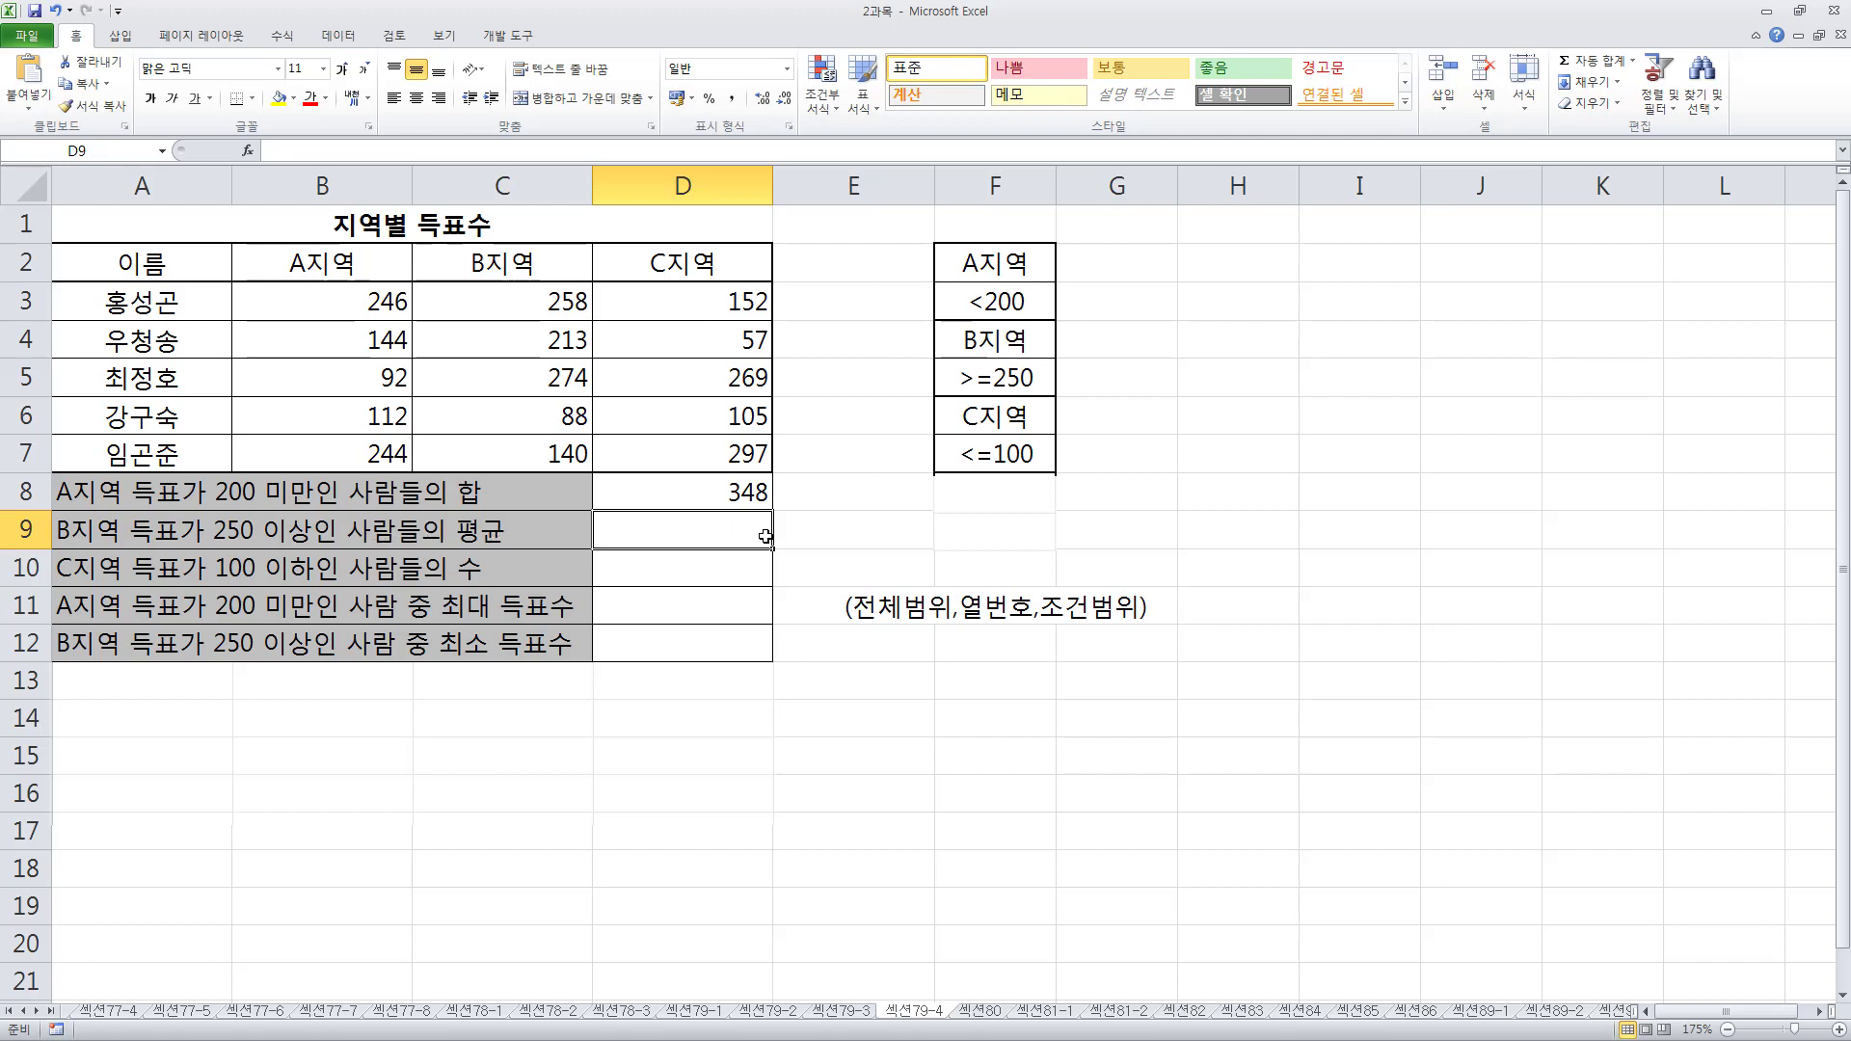
# Start a DAVERAGE formula in cell D9 with A2:D7 as the database range
pyautogui.write('=dav')
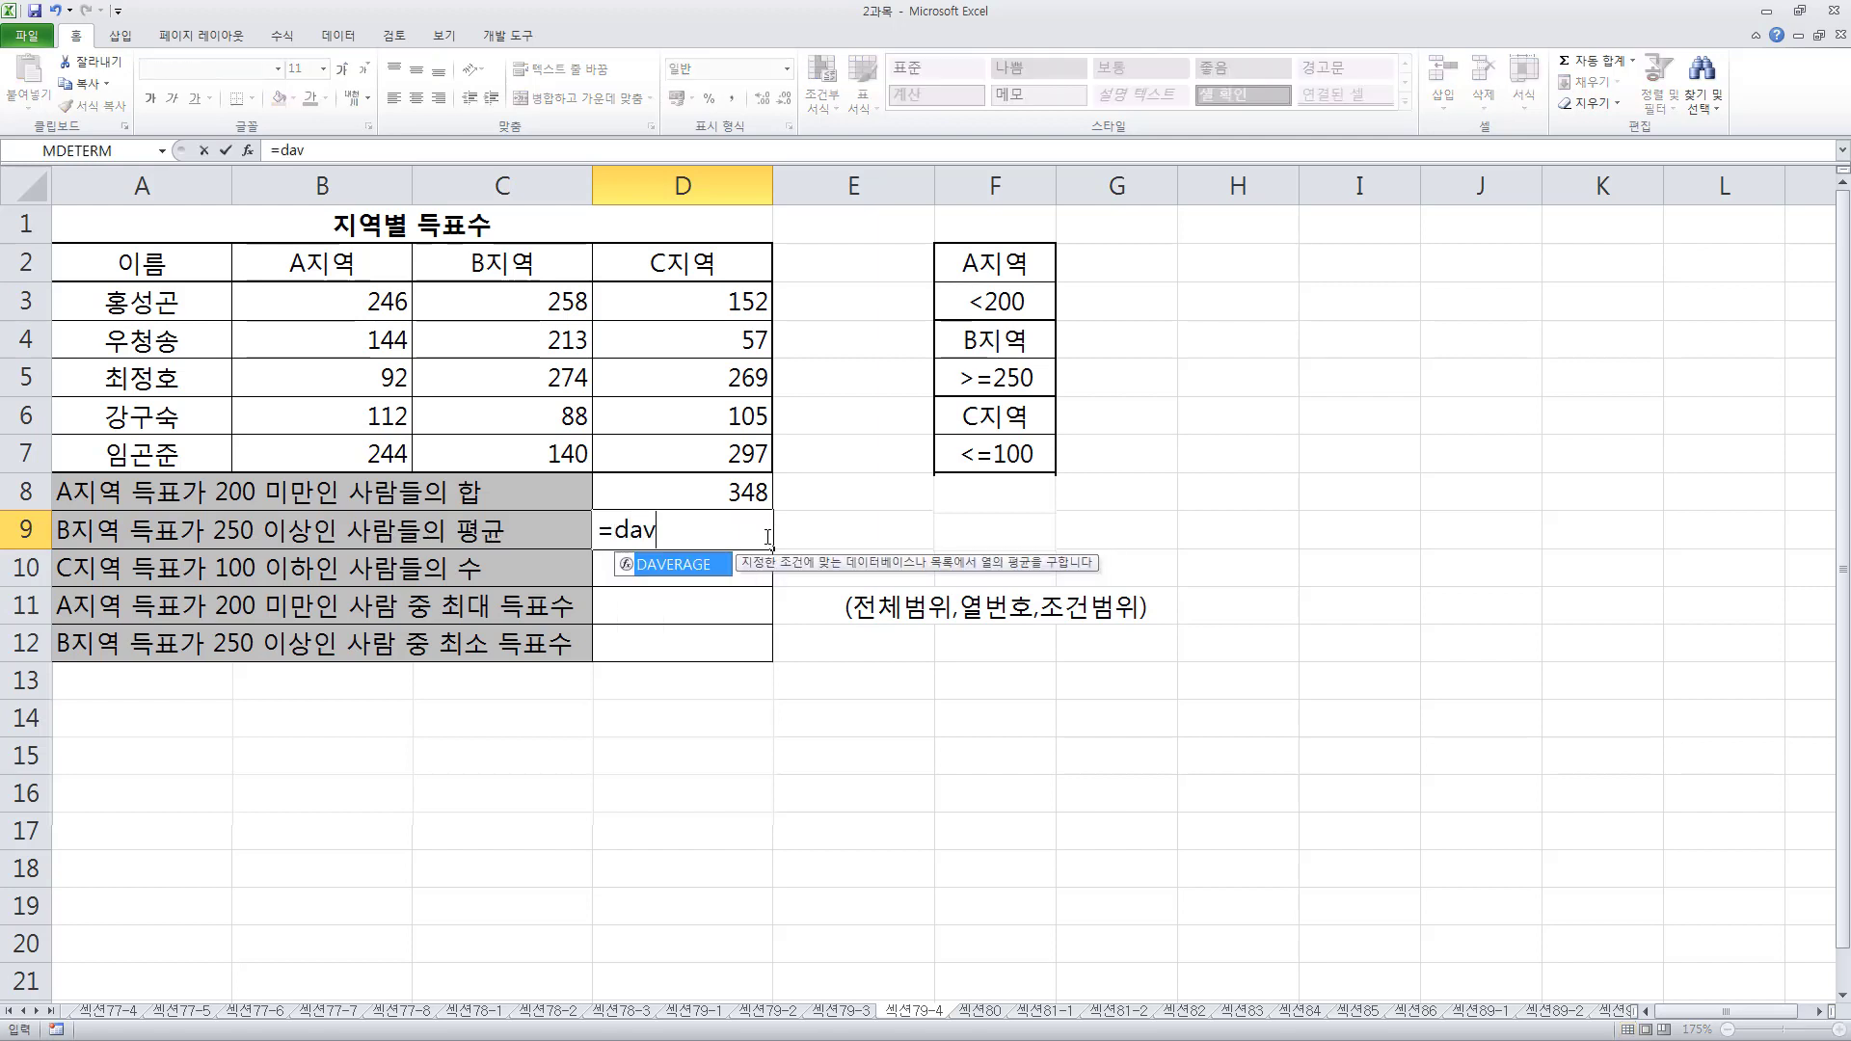
pyautogui.press('Tab')
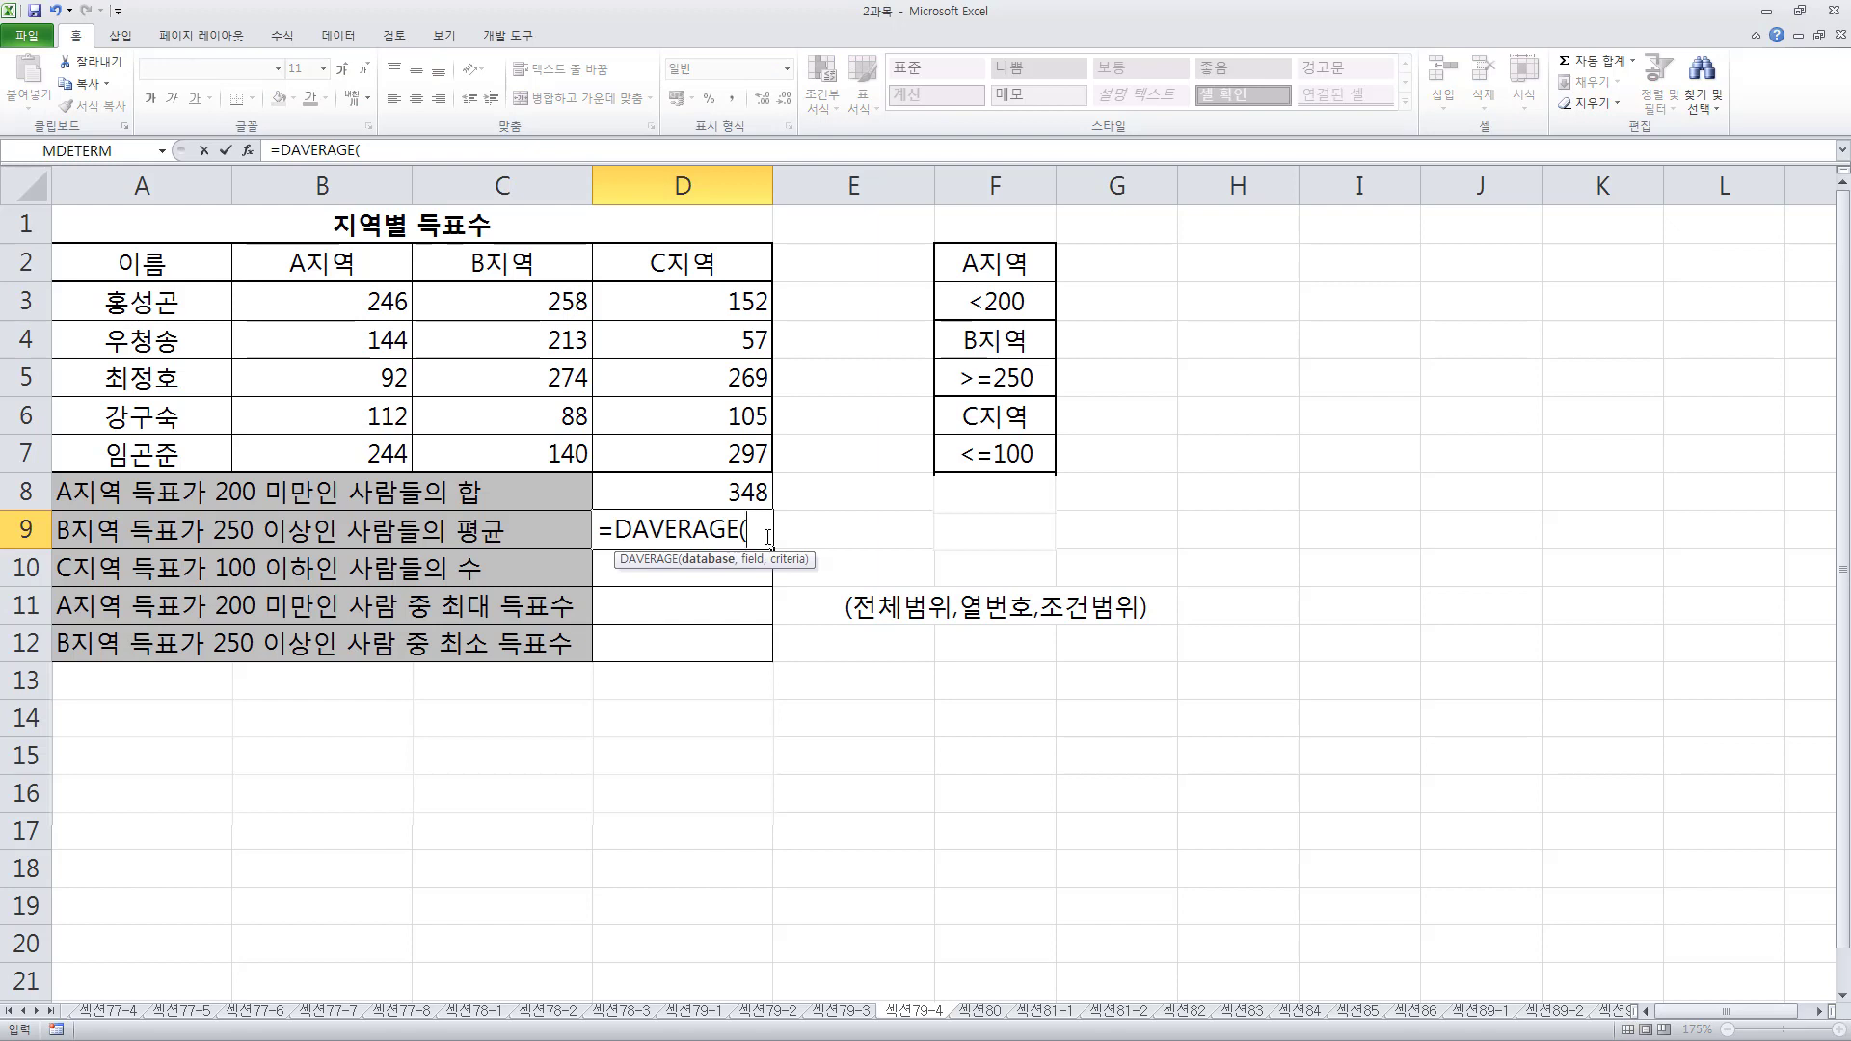
pyautogui.moveTo(116, 270); pyautogui.dragTo(662, 455)
pyautogui.write(',')
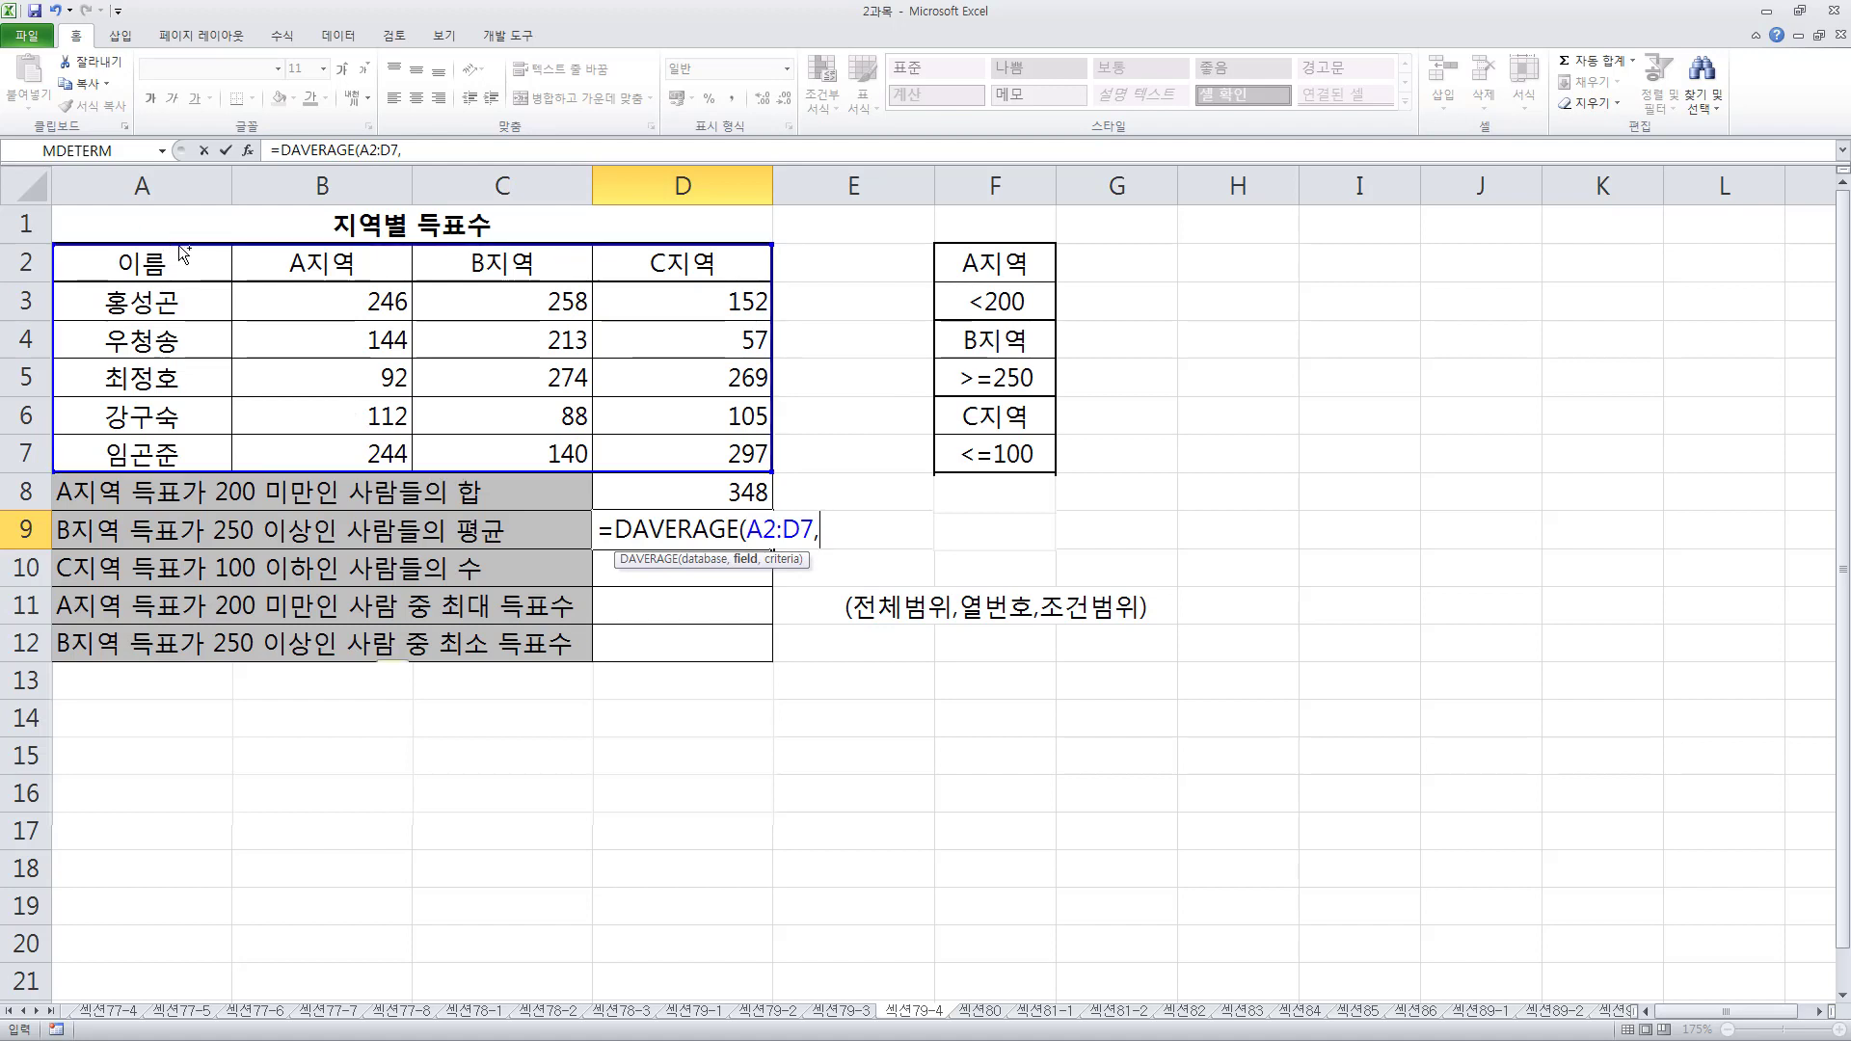
pyautogui.hotkey('ctrl', 'shift', 'd')
pyautogui.moveTo(486, 287); pyautogui.dragTo(598, 470)
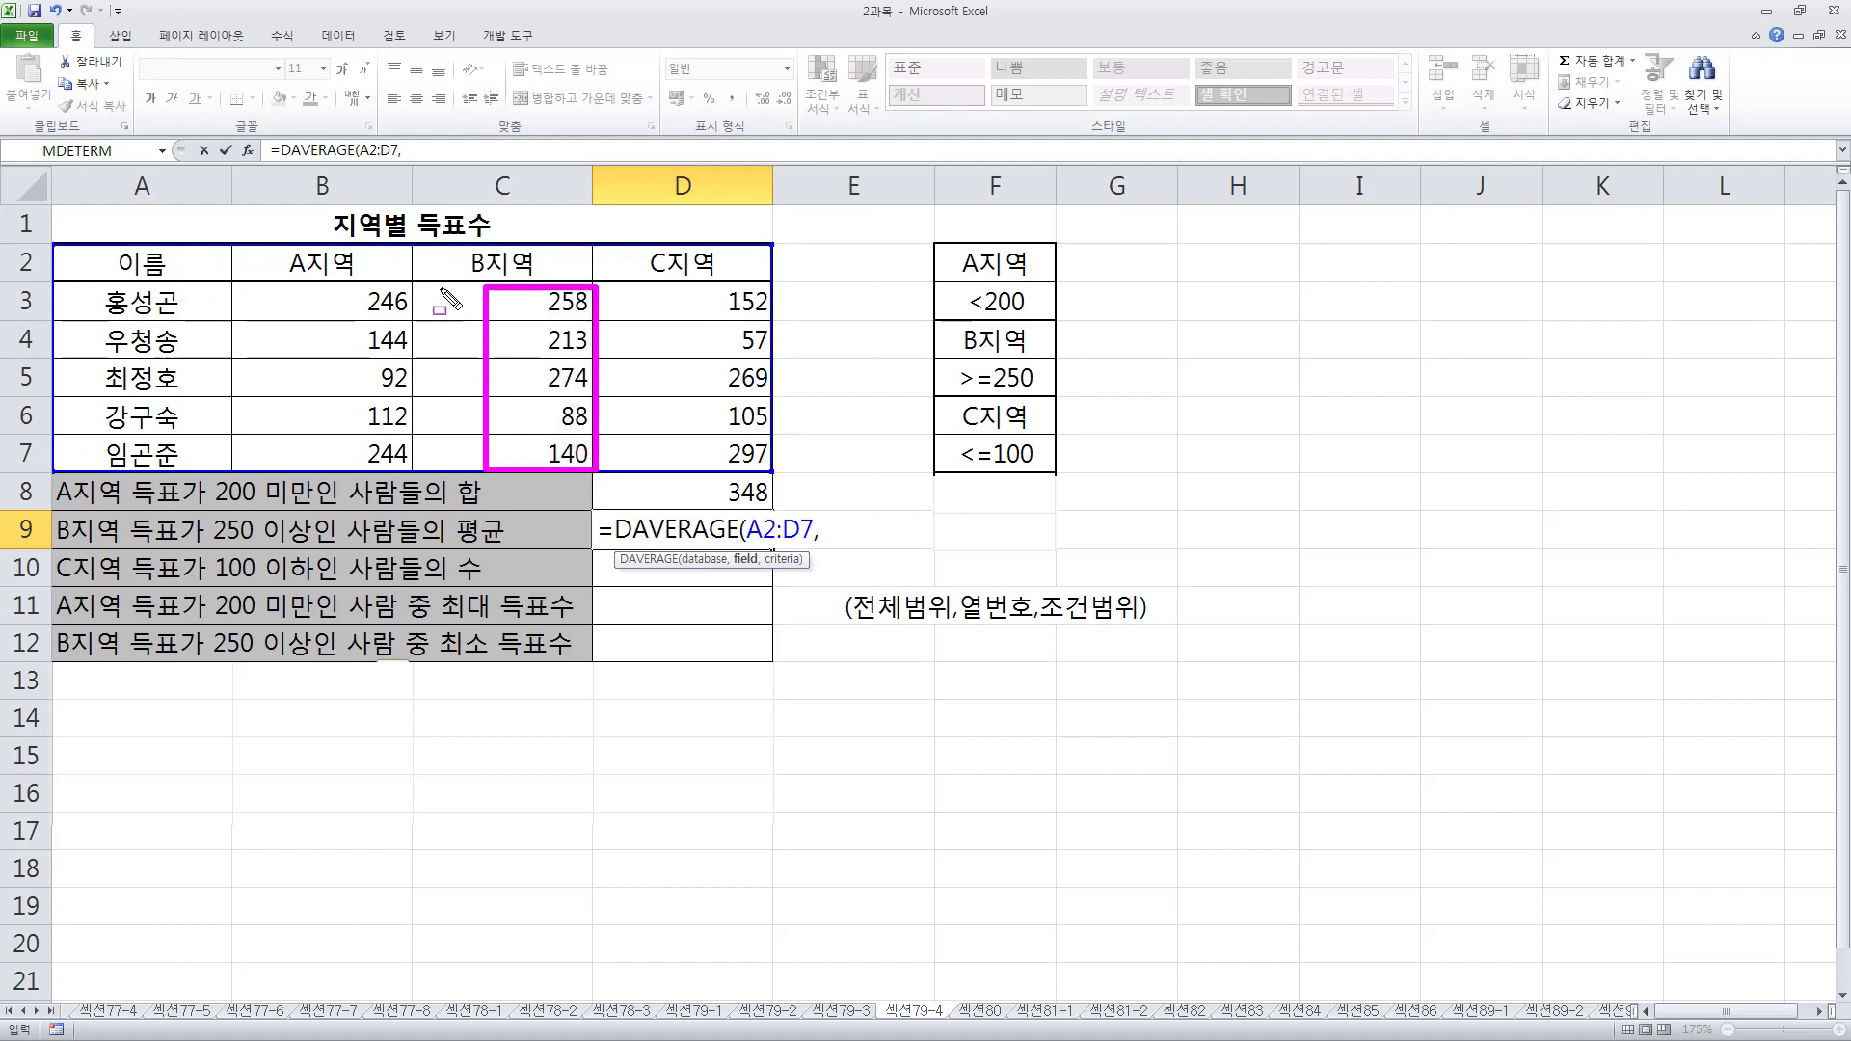
pyautogui.moveTo(50, 232)
pyautogui.mouseDown()
pyautogui.moveTo(94, 470)
pyautogui.moveTo(788, 477)
pyautogui.mouseUp()
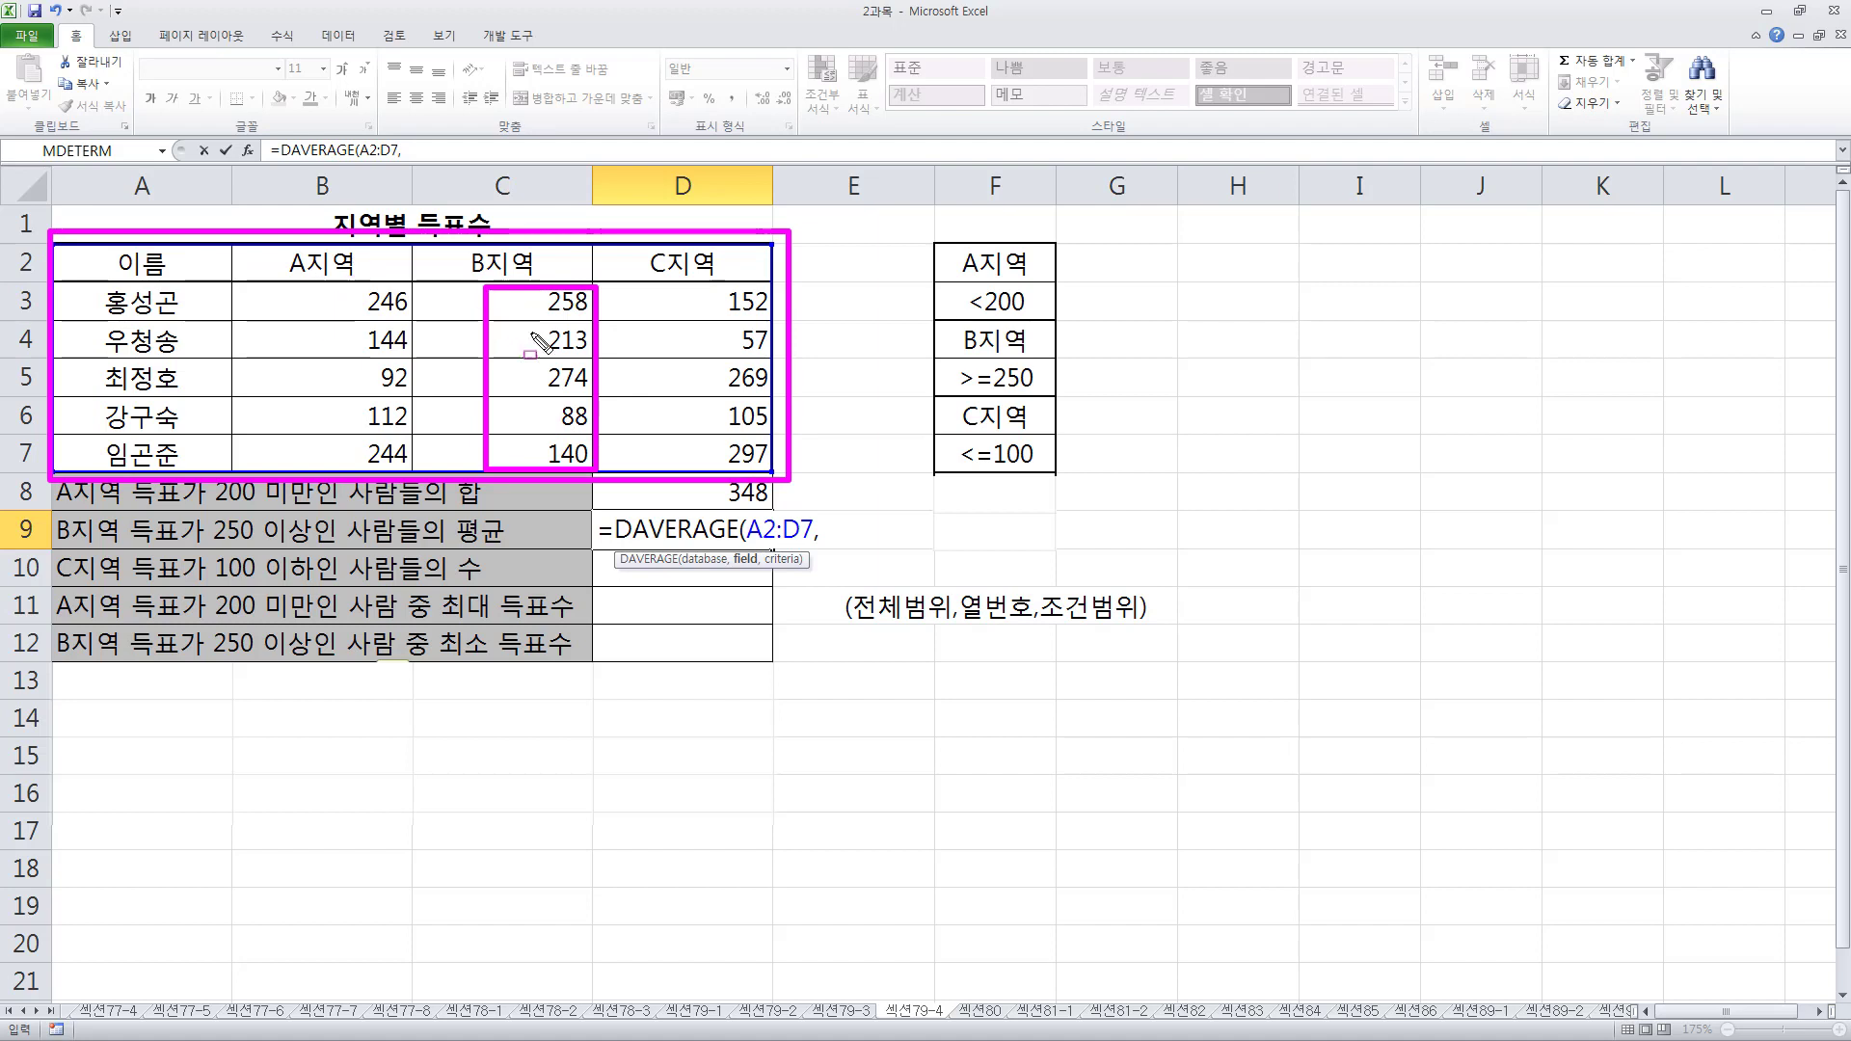
pyautogui.press('Escape')
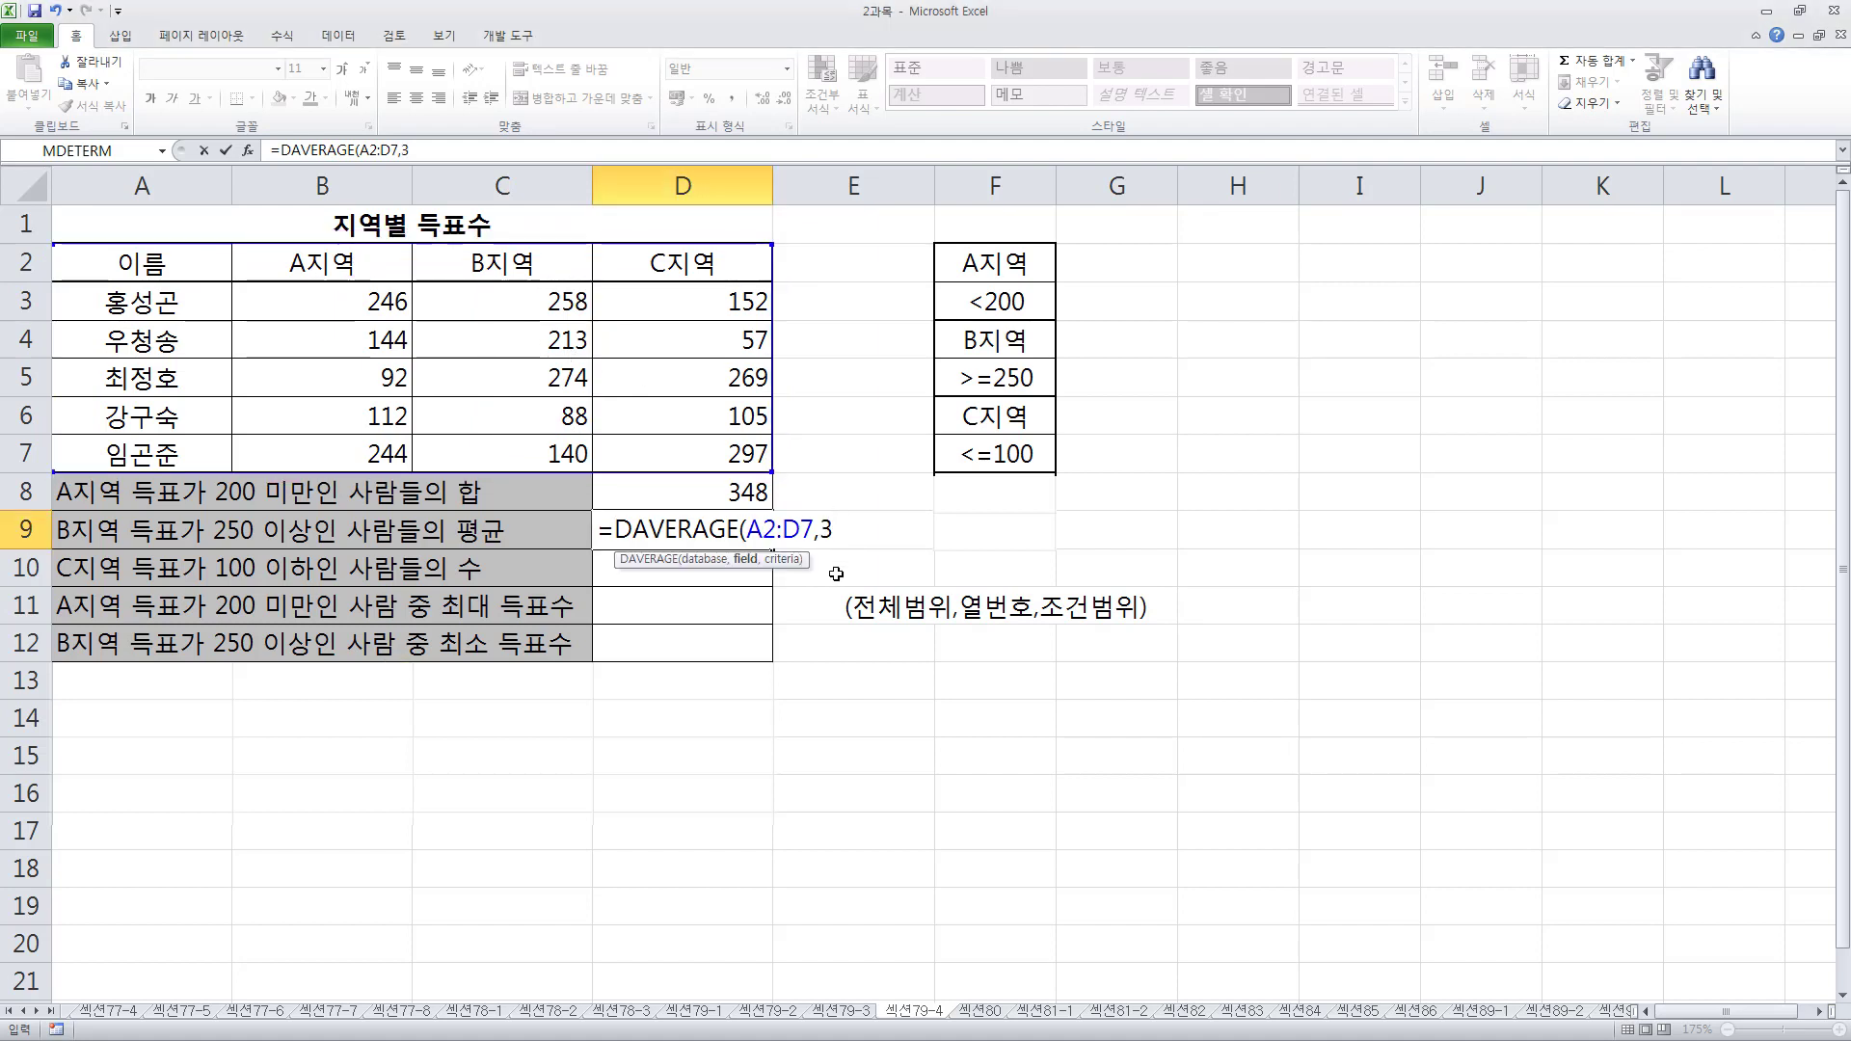
# Complete the DAVERAGE formula in D9 with column number 3 and criteria range F4:F5
pyautogui.write(',')
pyautogui.moveTo(995, 342); pyautogui.dragTo(1003, 370)
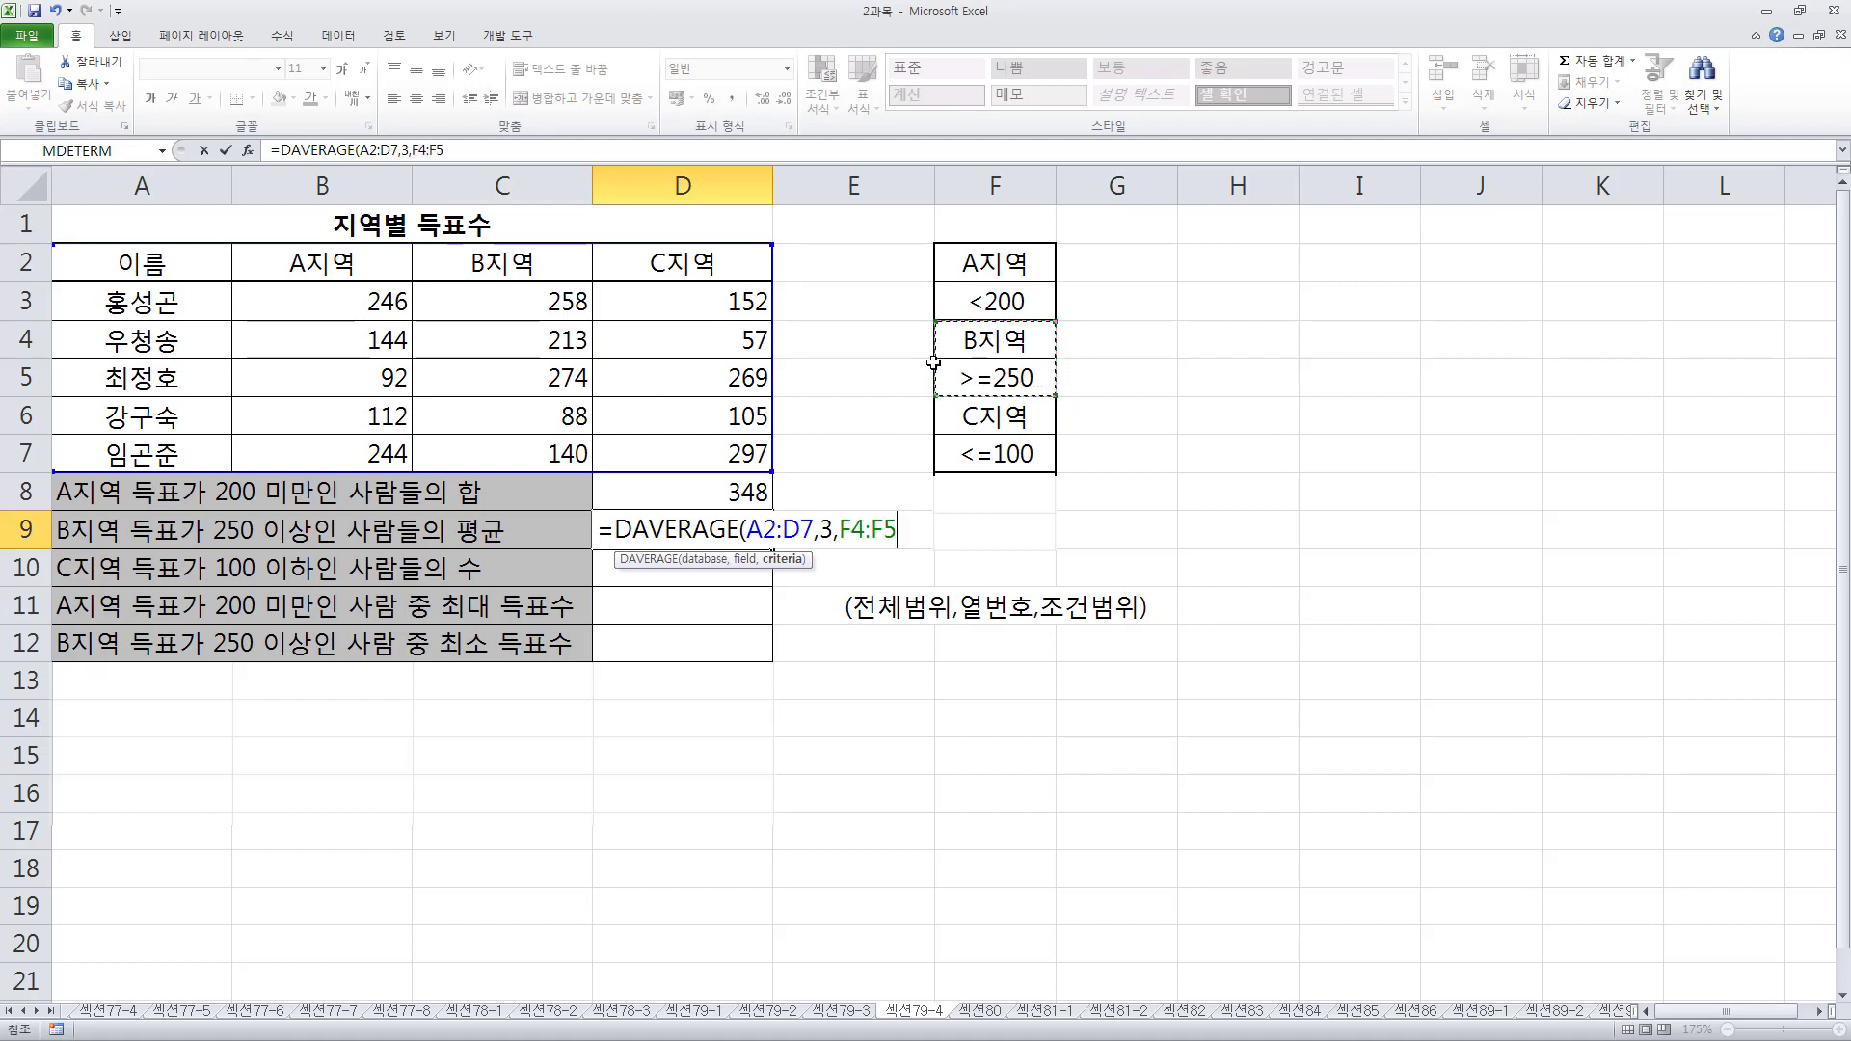
pyautogui.write(')')
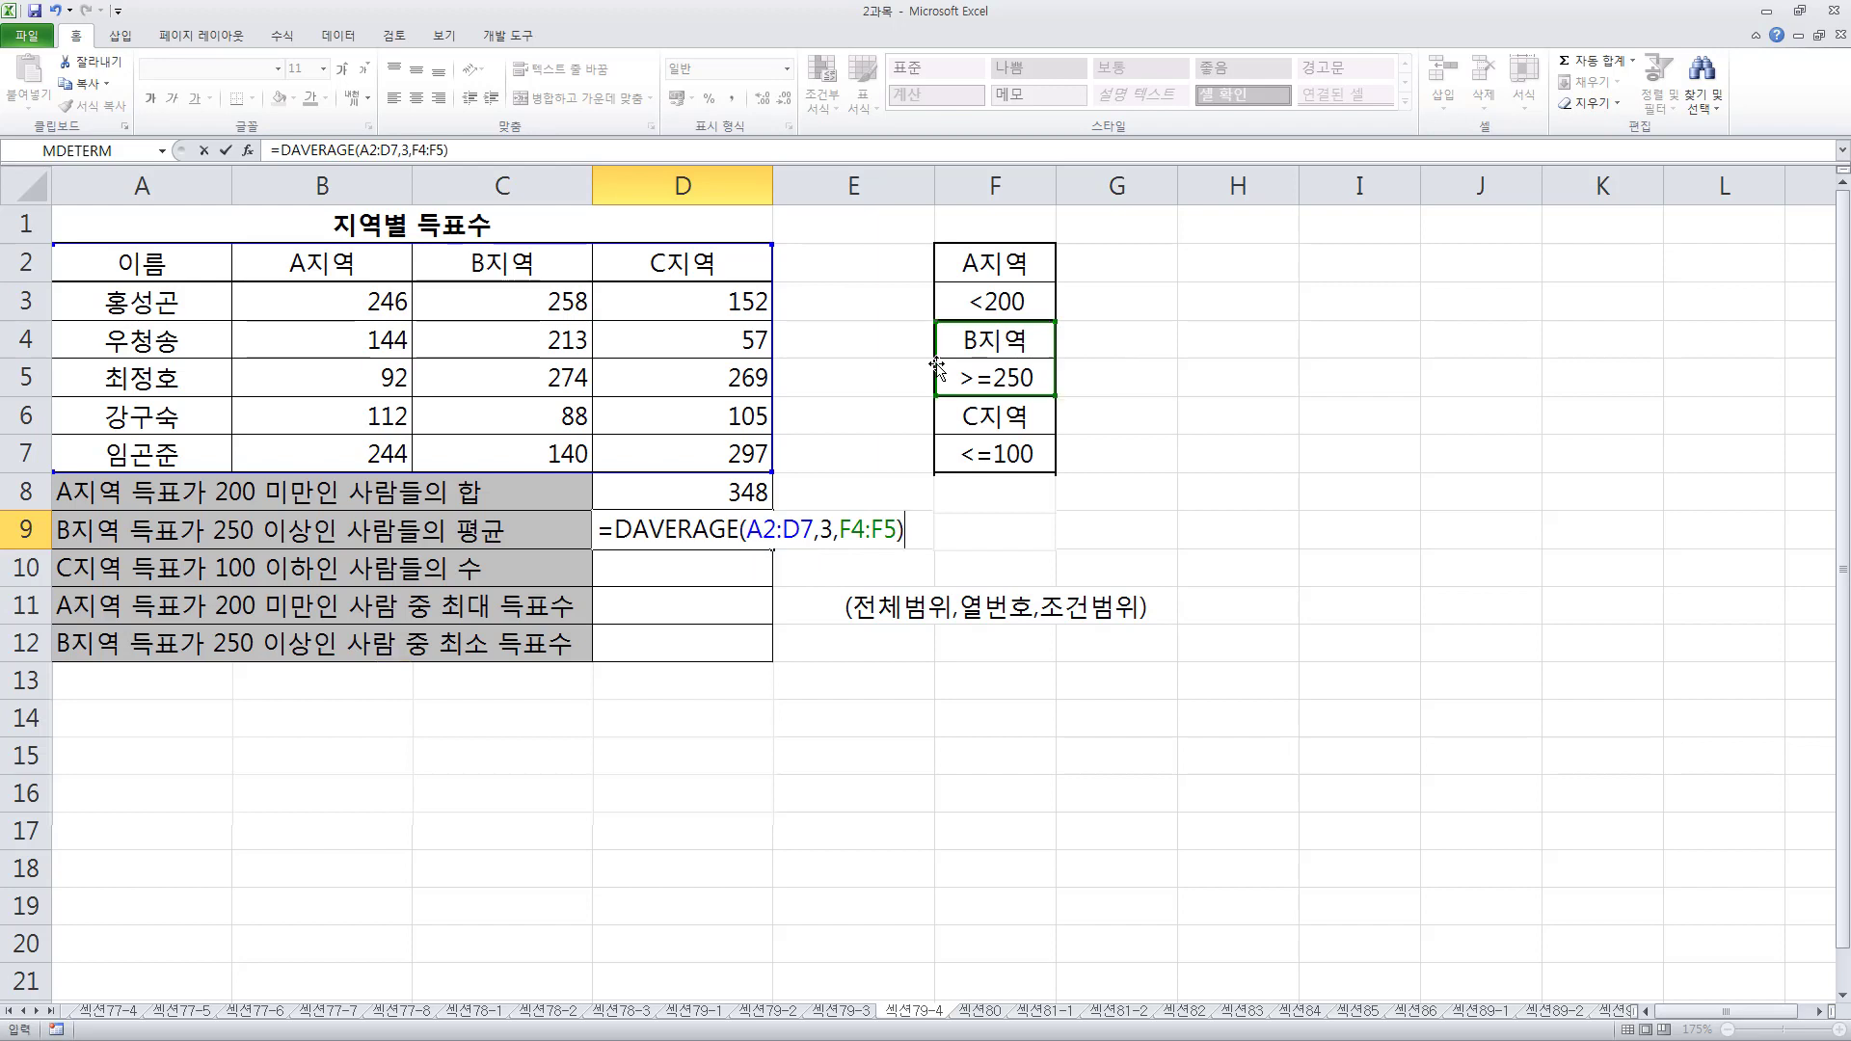
pyautogui.press('Return')
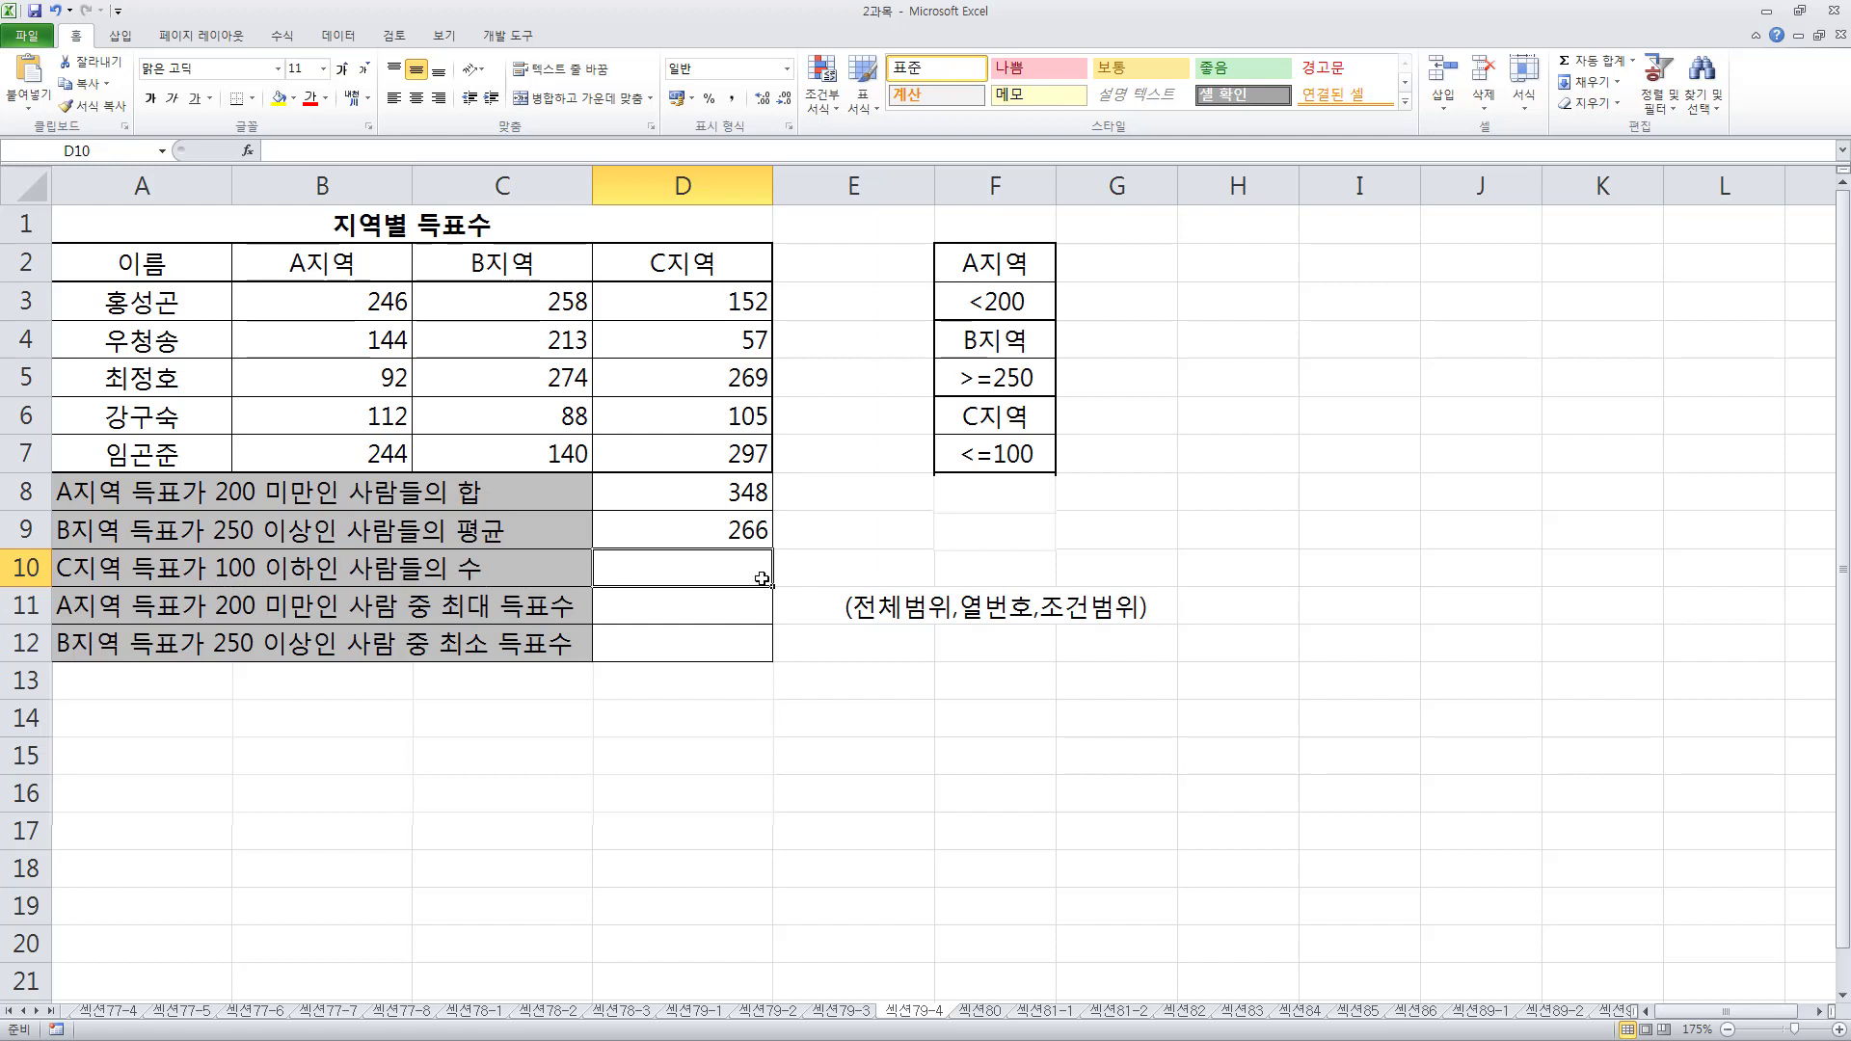
# Start a DCOUNT formula in cell D10 with A2:D7 as the database range
pyautogui.write('=')
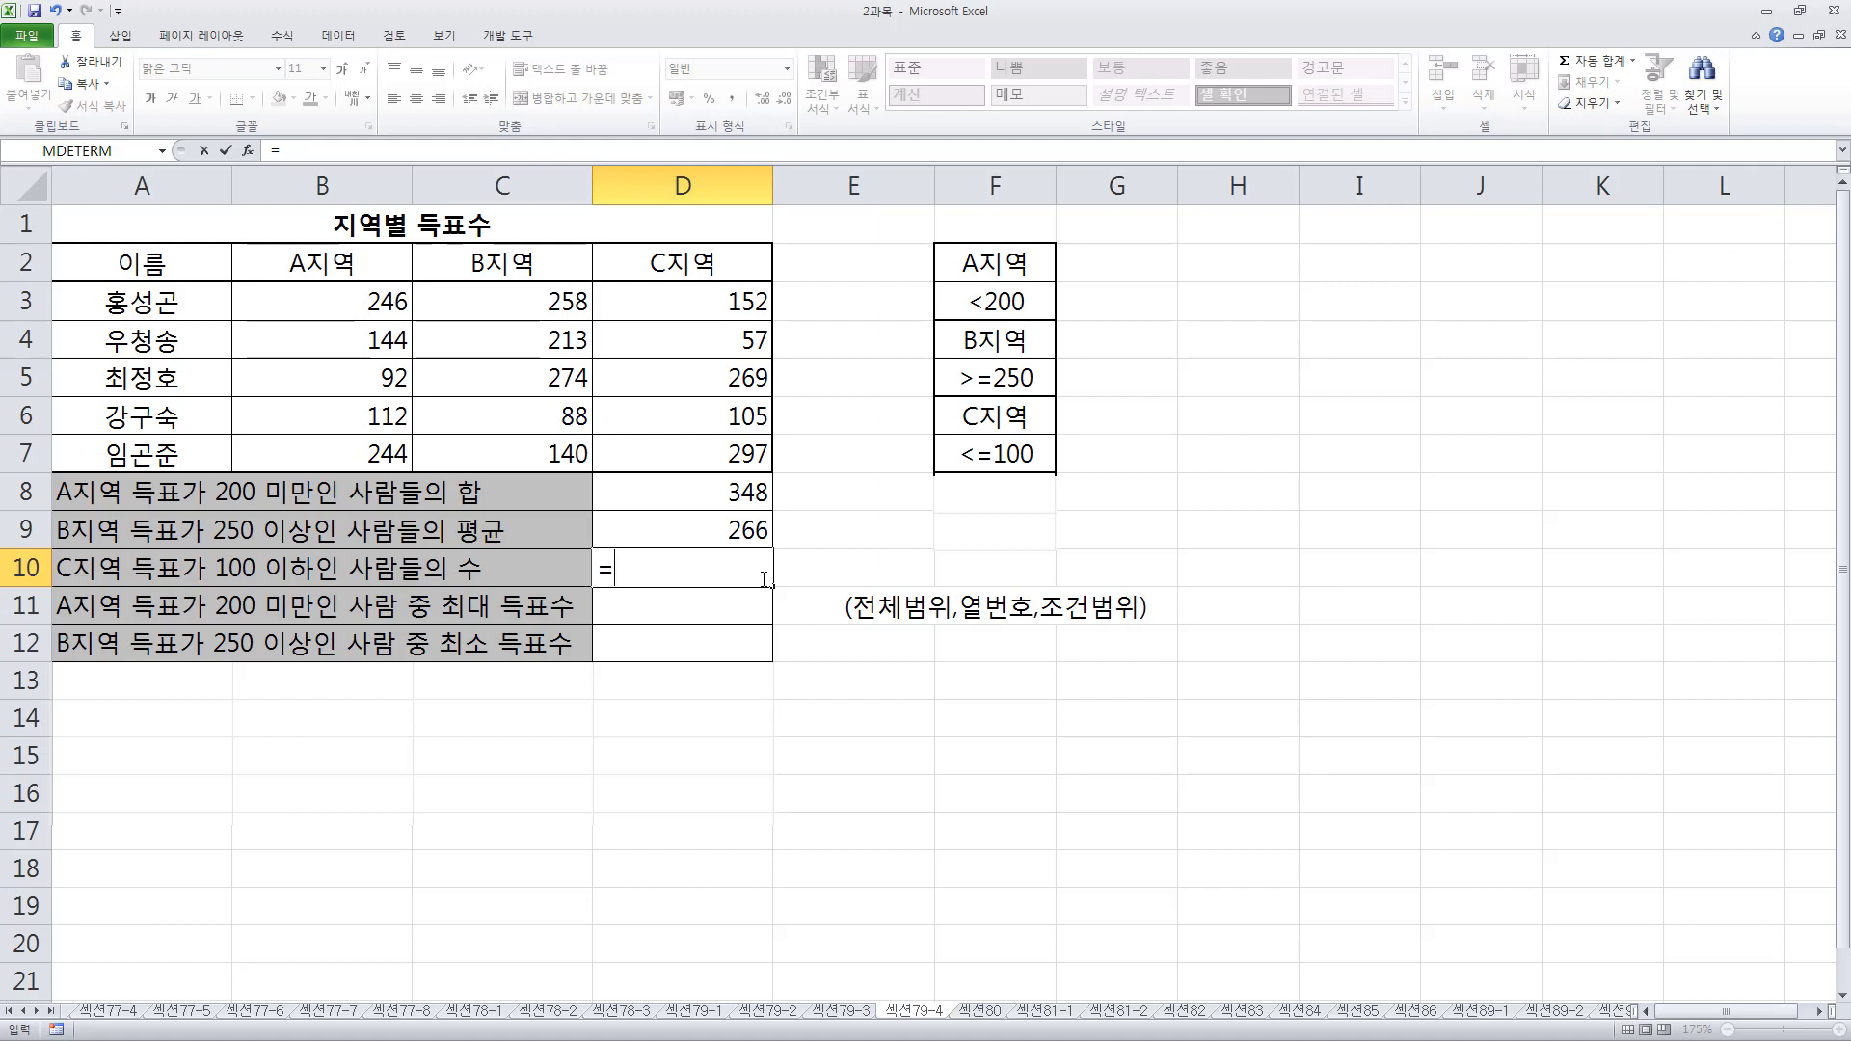
pyautogui.write('d')
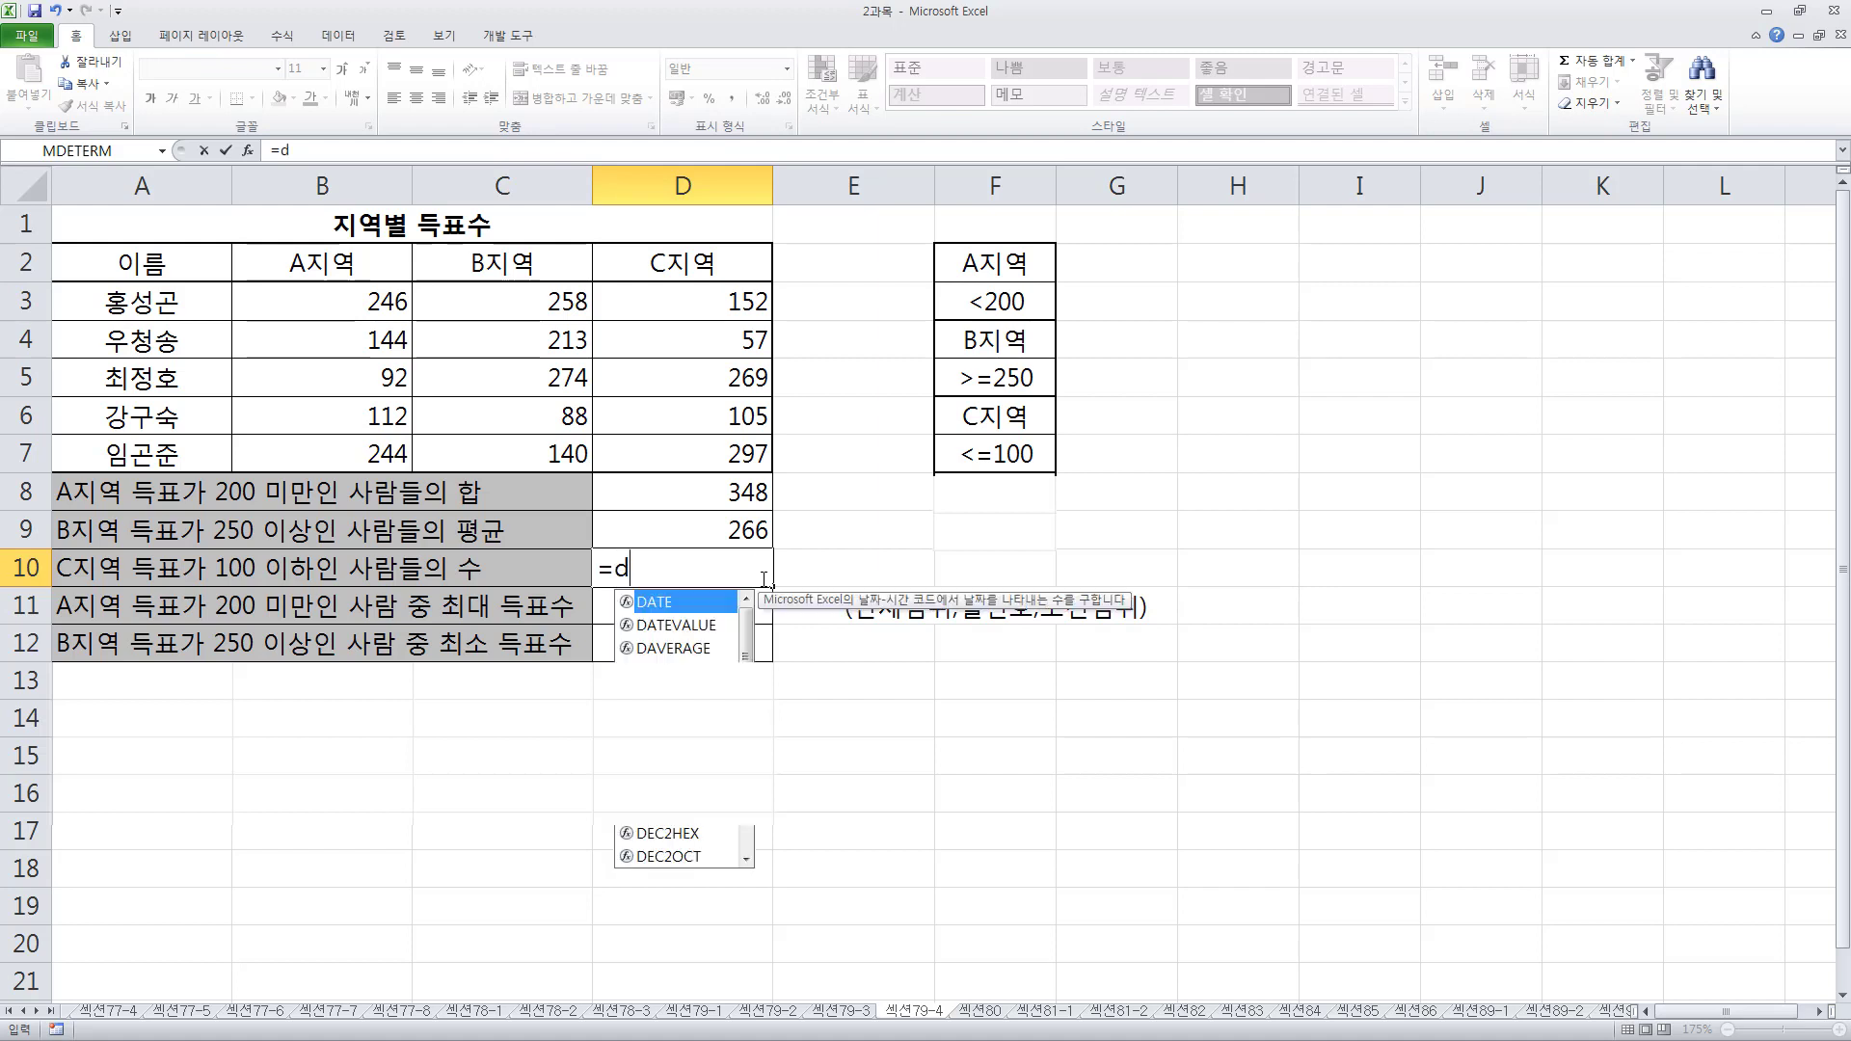
pyautogui.write('count(')
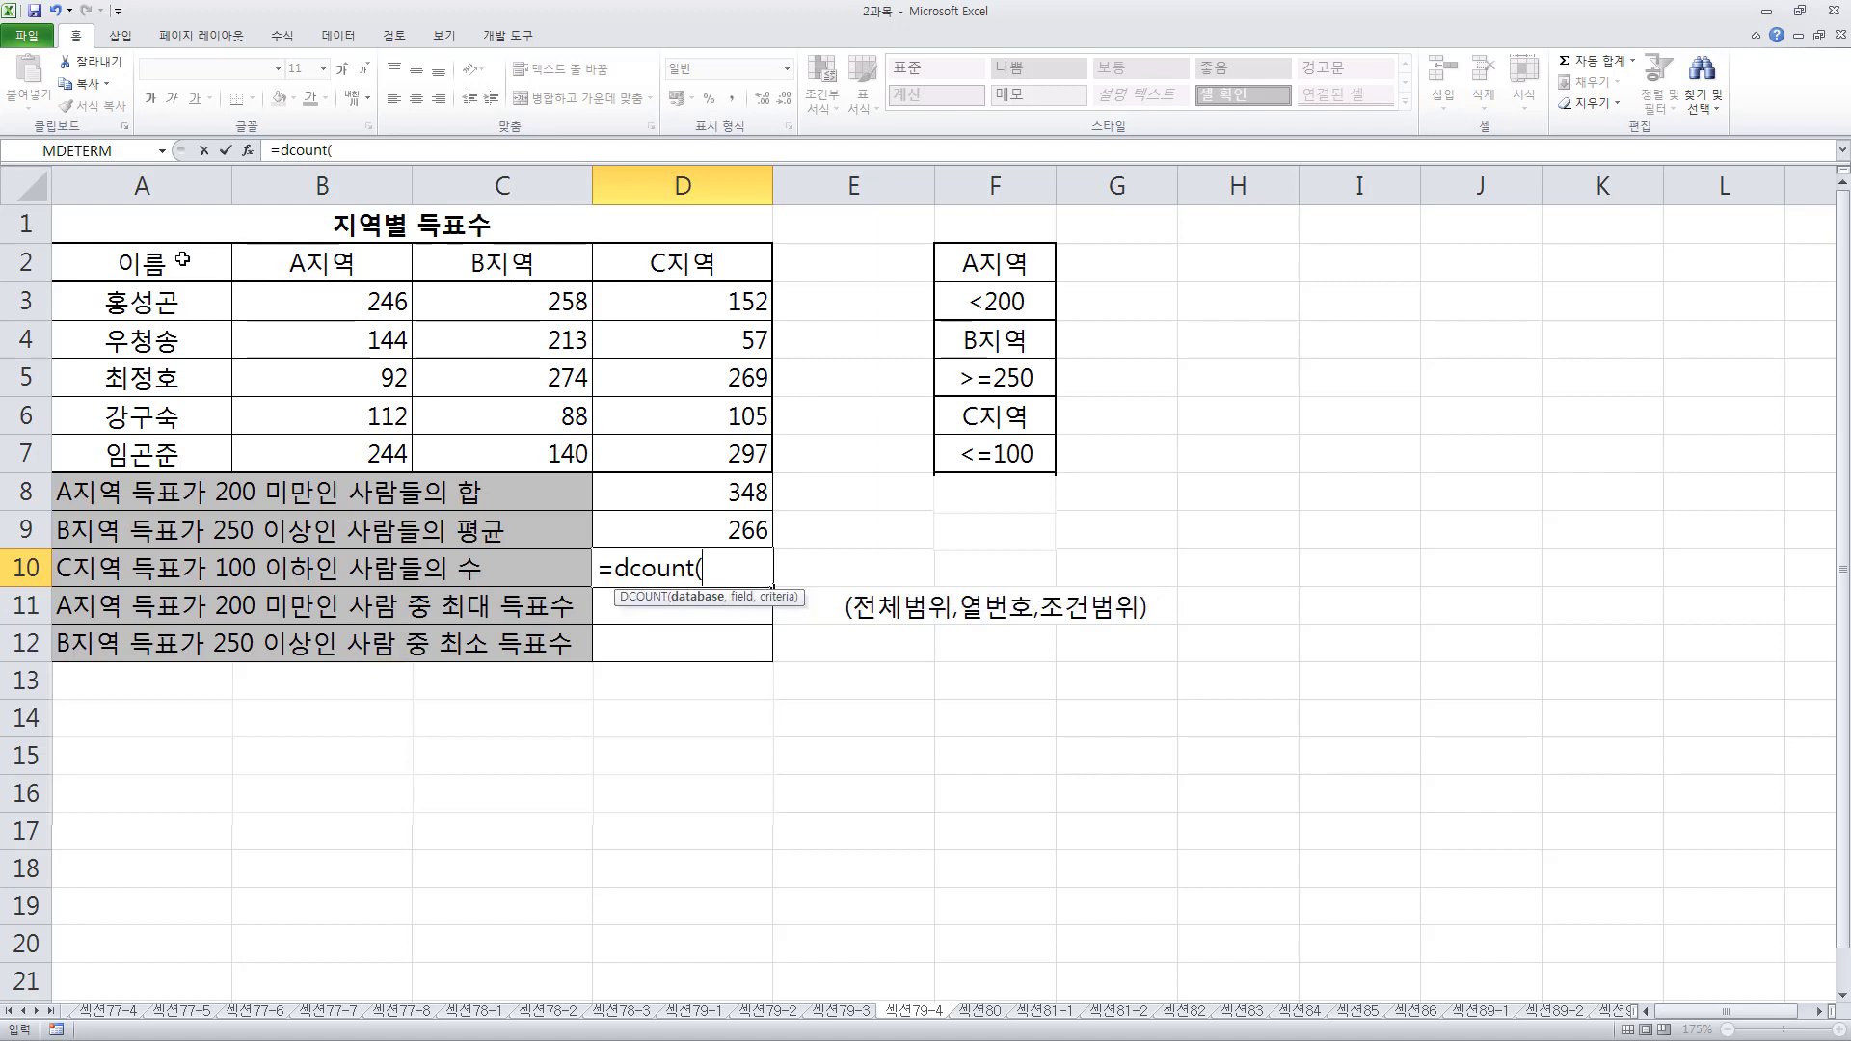
pyautogui.moveTo(179, 260); pyautogui.dragTo(693, 453)
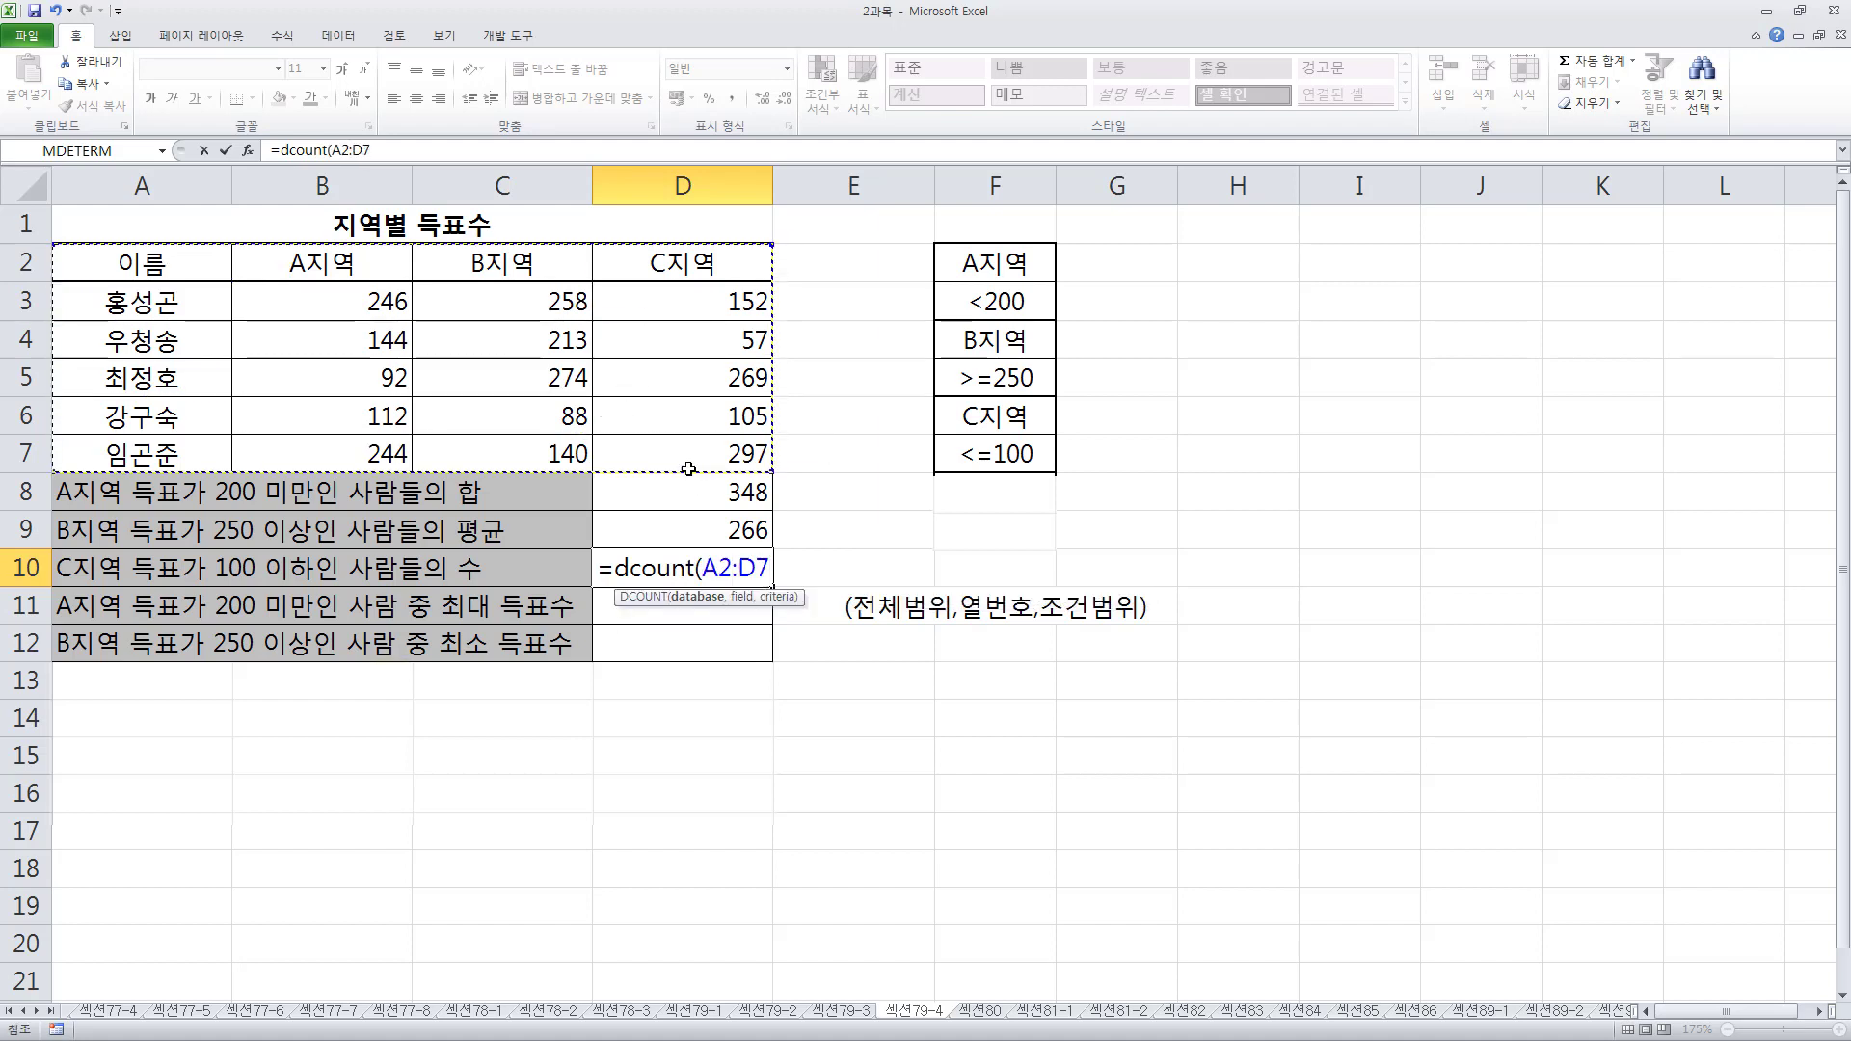
pyautogui.write(',')
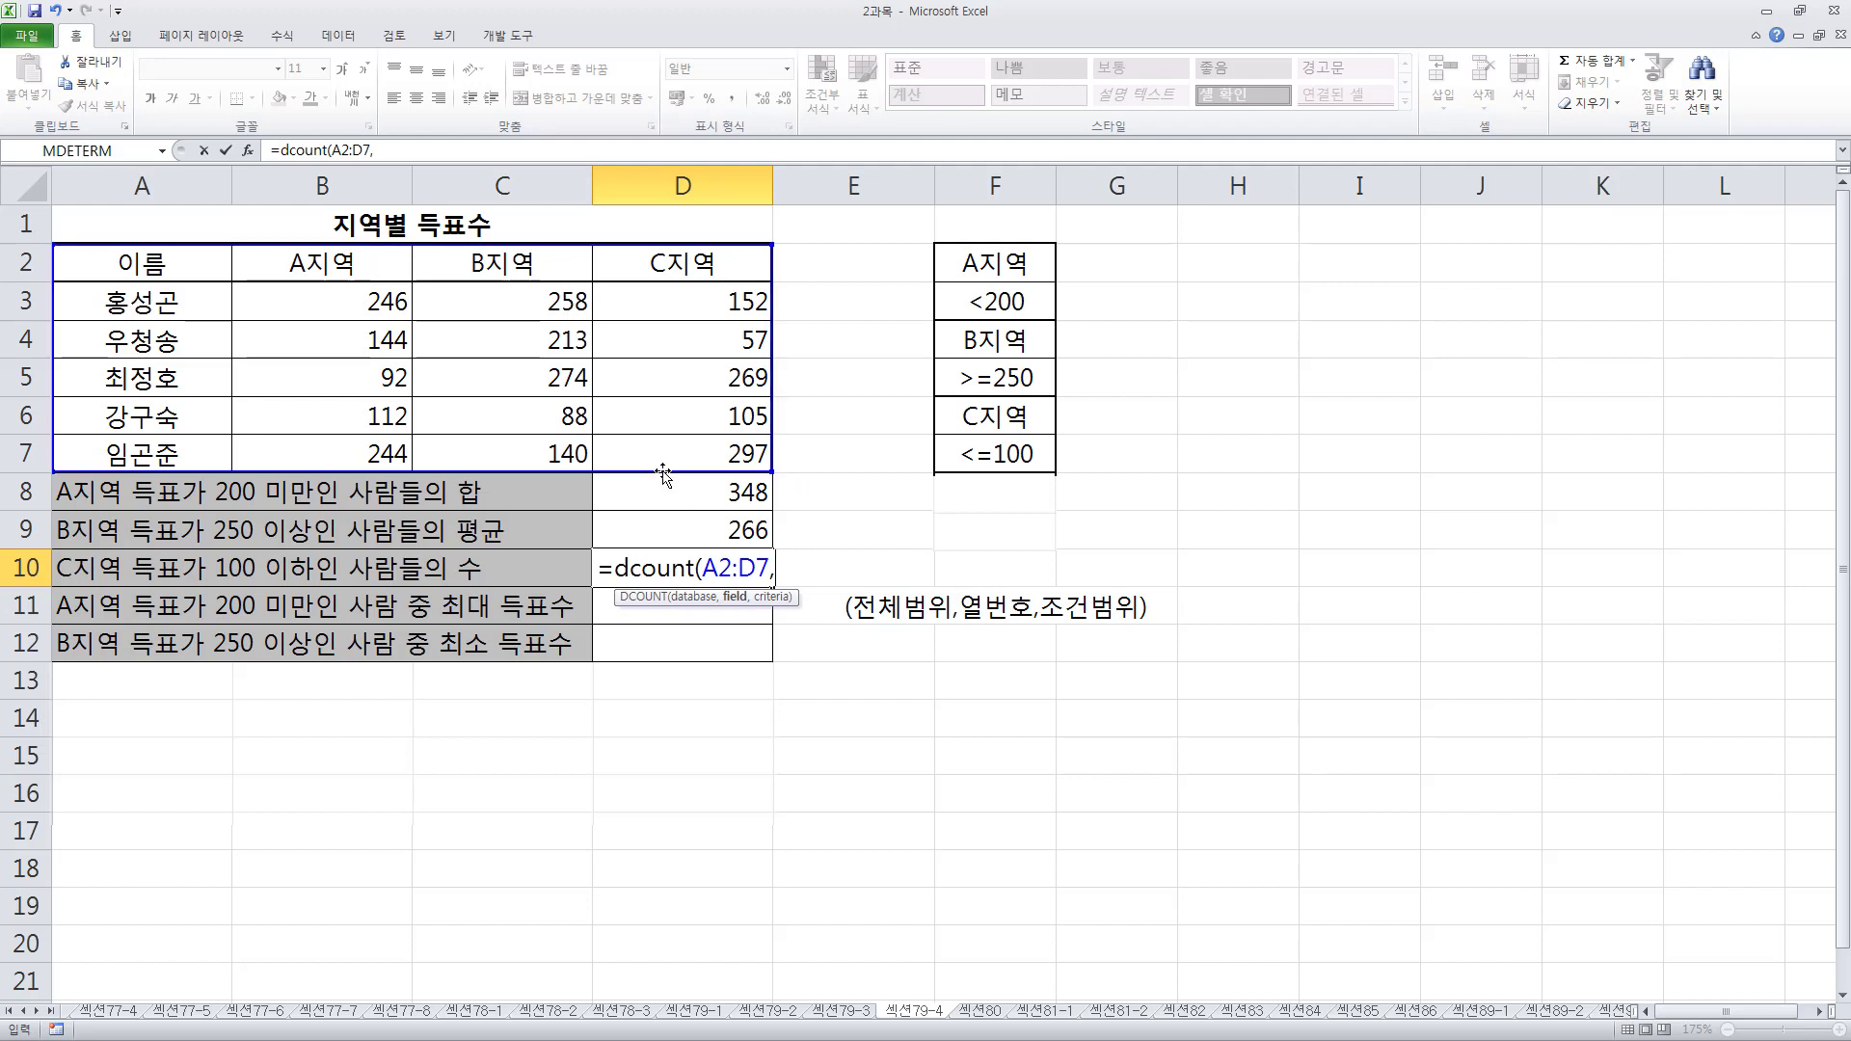
pyautogui.moveTo(627, 554); pyautogui.dragTo(708, 600)
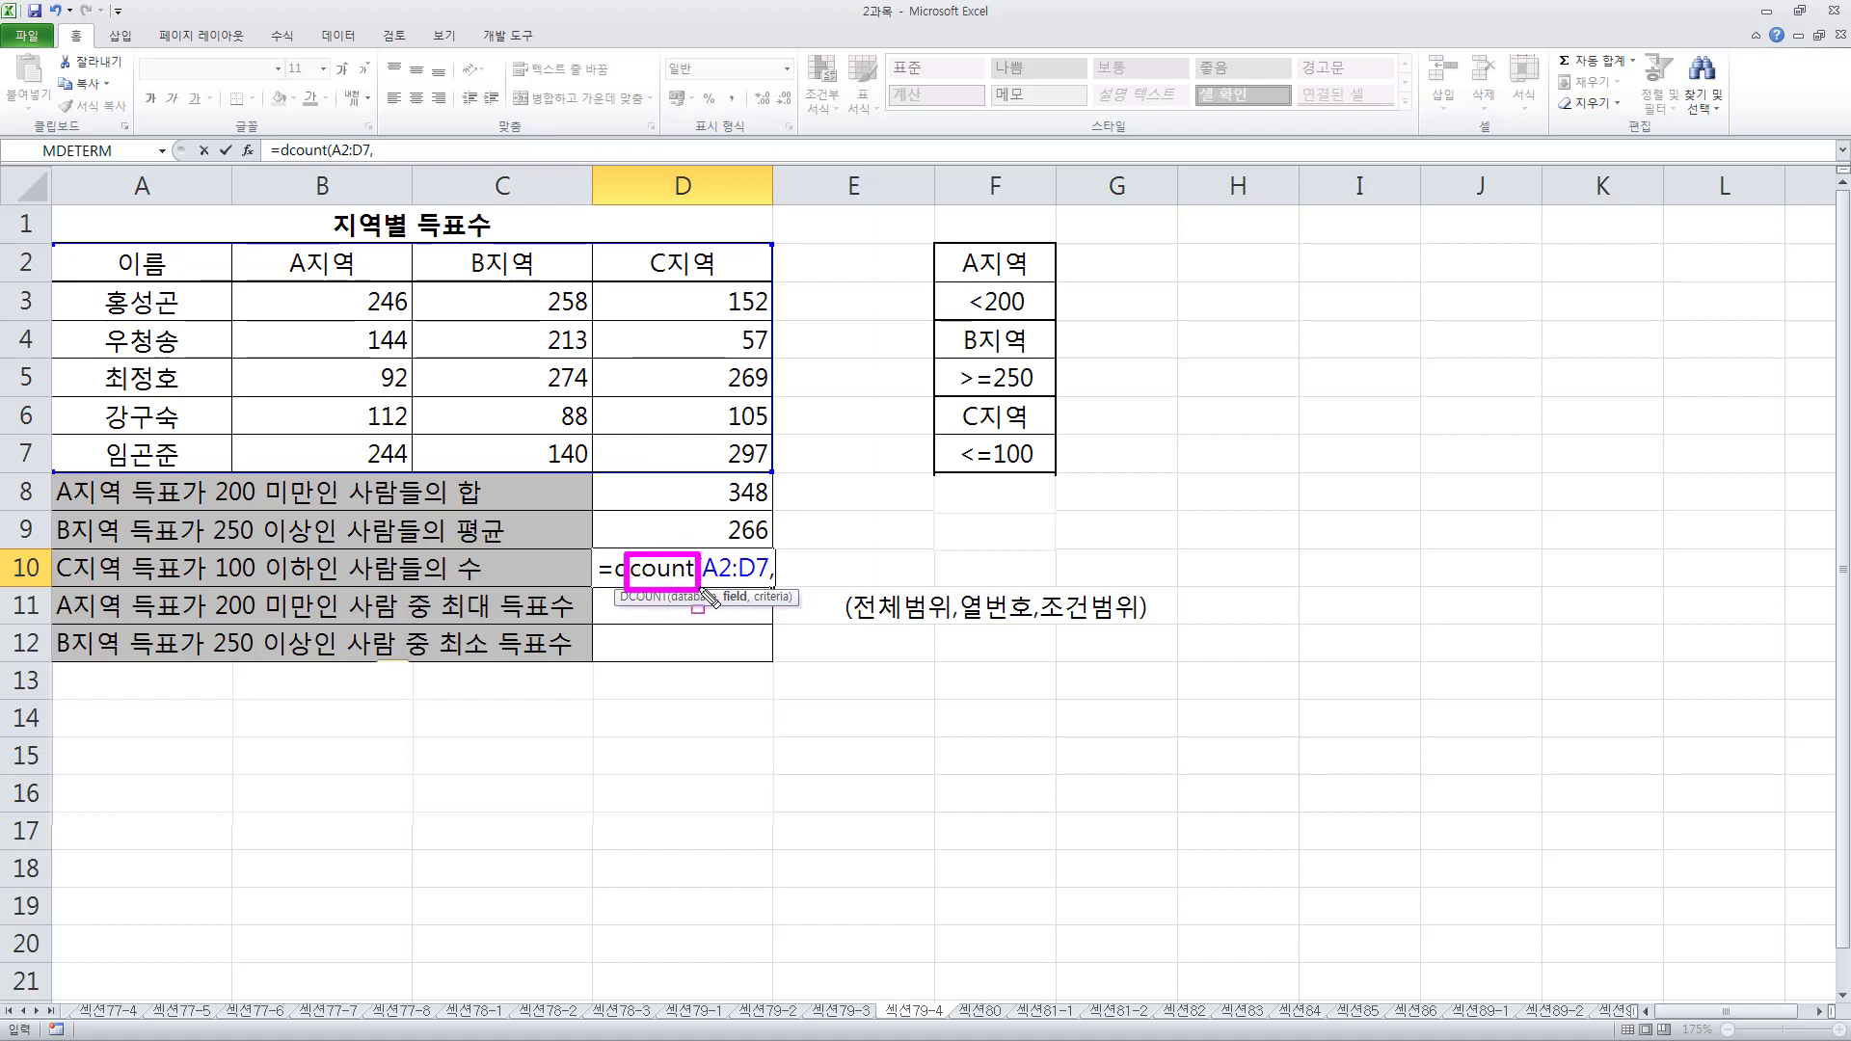
pyautogui.moveTo(53, 238)
pyautogui.mouseDown()
pyautogui.moveTo(77, 308)
pyautogui.moveTo(779, 477)
pyautogui.mouseUp()
pyautogui.moveTo(321, 202)
pyautogui.mouseDown()
pyautogui.moveTo(342, 471)
pyautogui.moveTo(374, 472)
pyautogui.mouseUp()
pyautogui.moveTo(488, 199); pyautogui.dragTo(545, 469)
pyautogui.moveTo(645, 197); pyautogui.dragTo(699, 458)
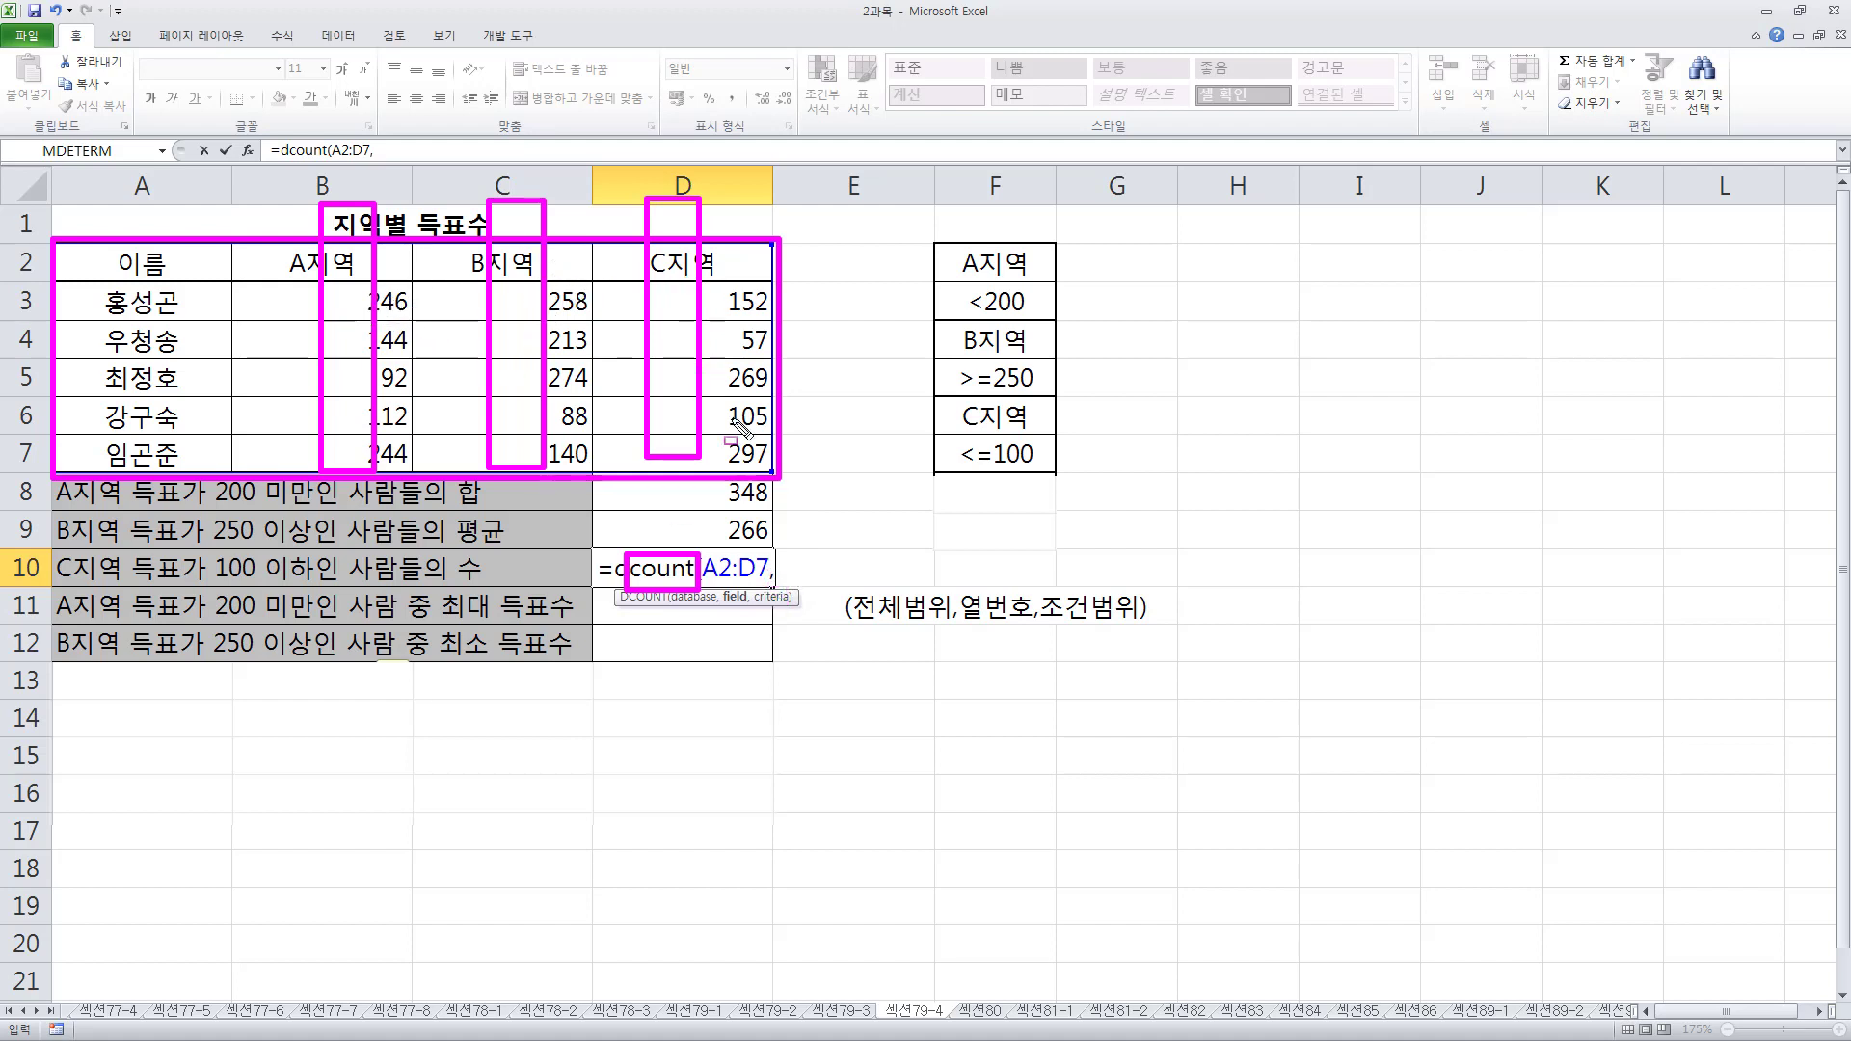
pyautogui.press('Escape')
# Complete the DCOUNT formula in D10 with column number 3 and criteria range F6:F7
pyautogui.click(794, 570)
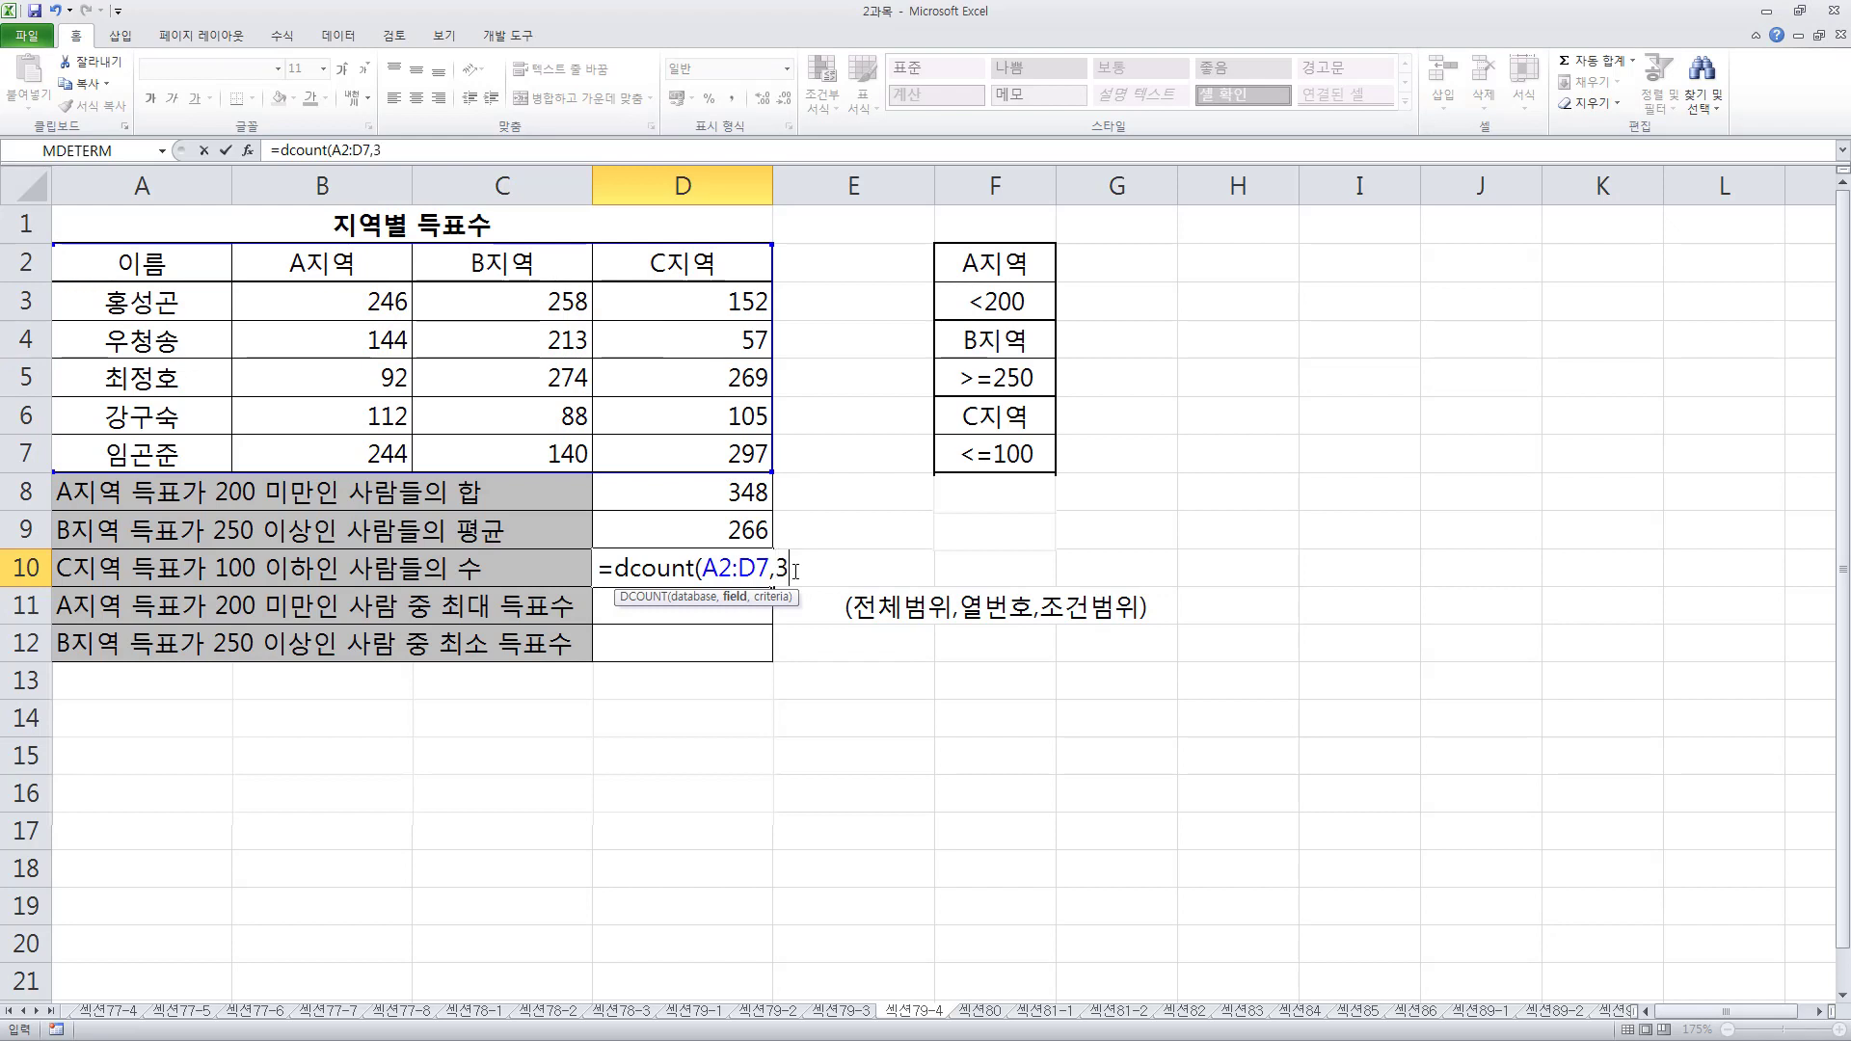
pyautogui.write(',')
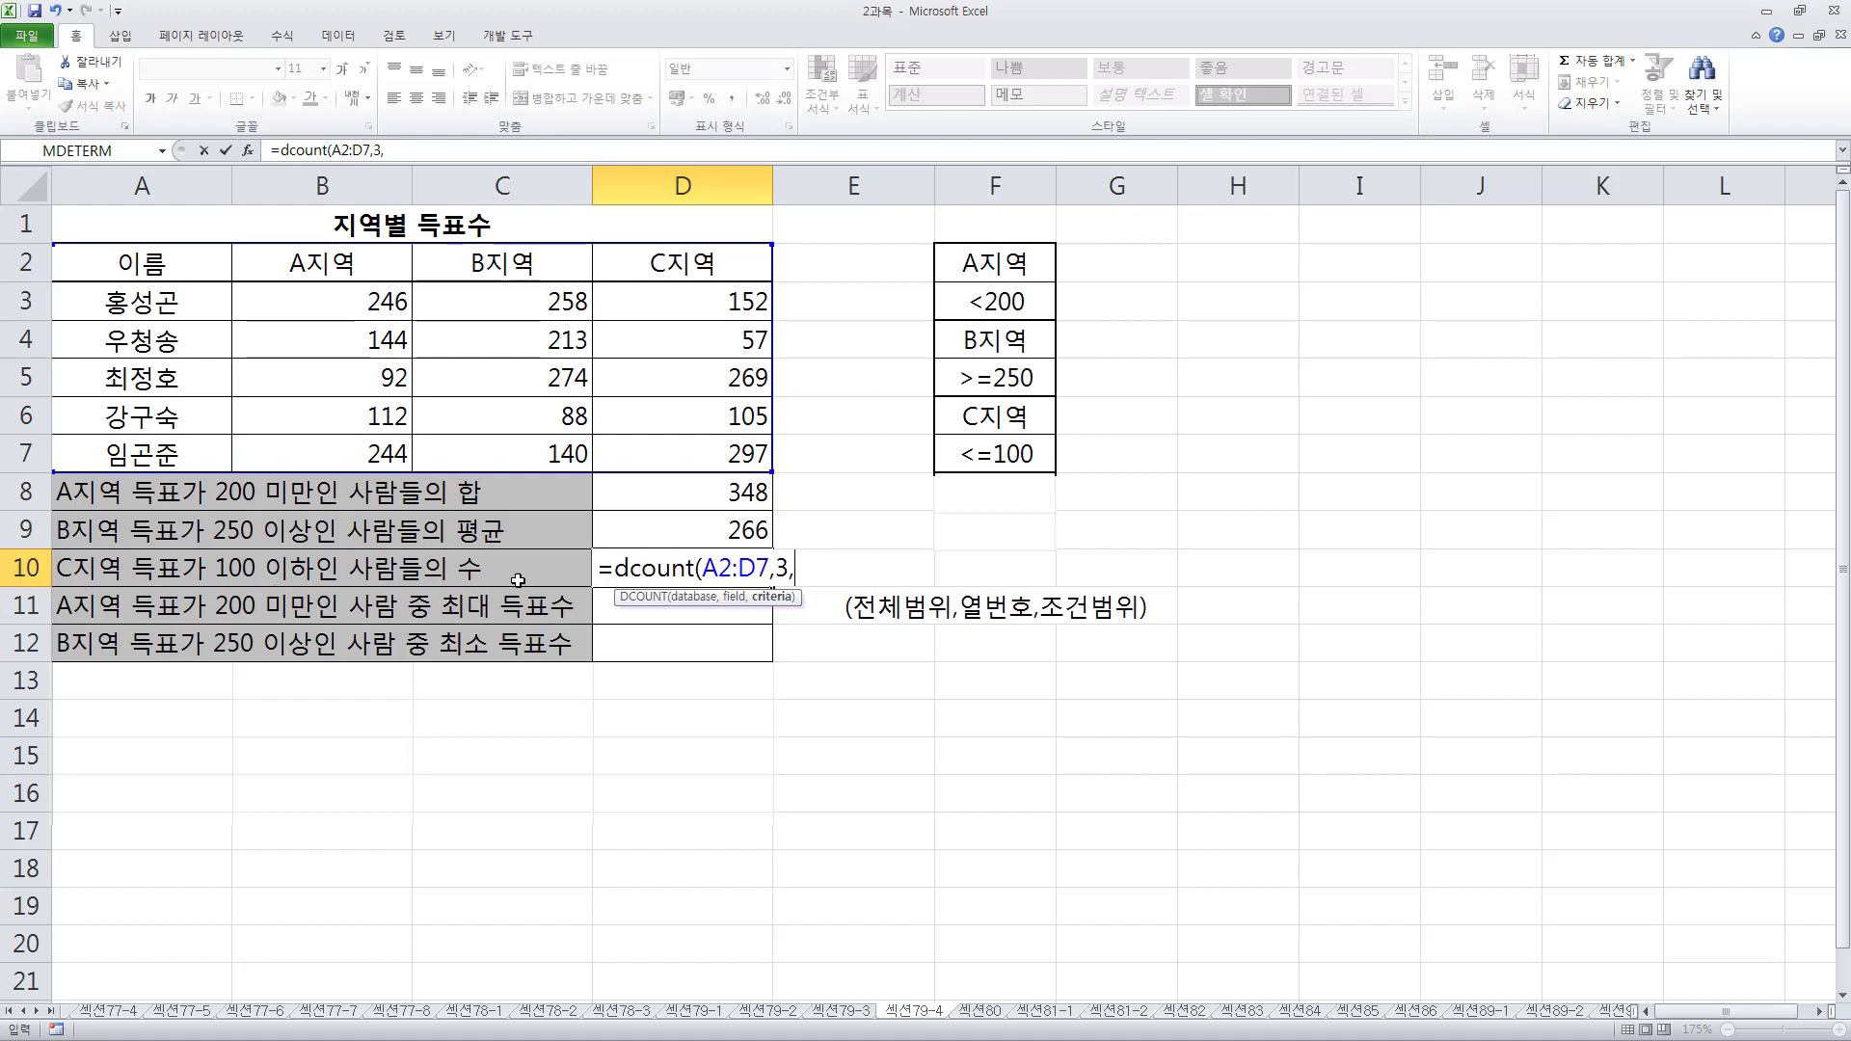
pyautogui.moveTo(988, 424); pyautogui.dragTo(1008, 472)
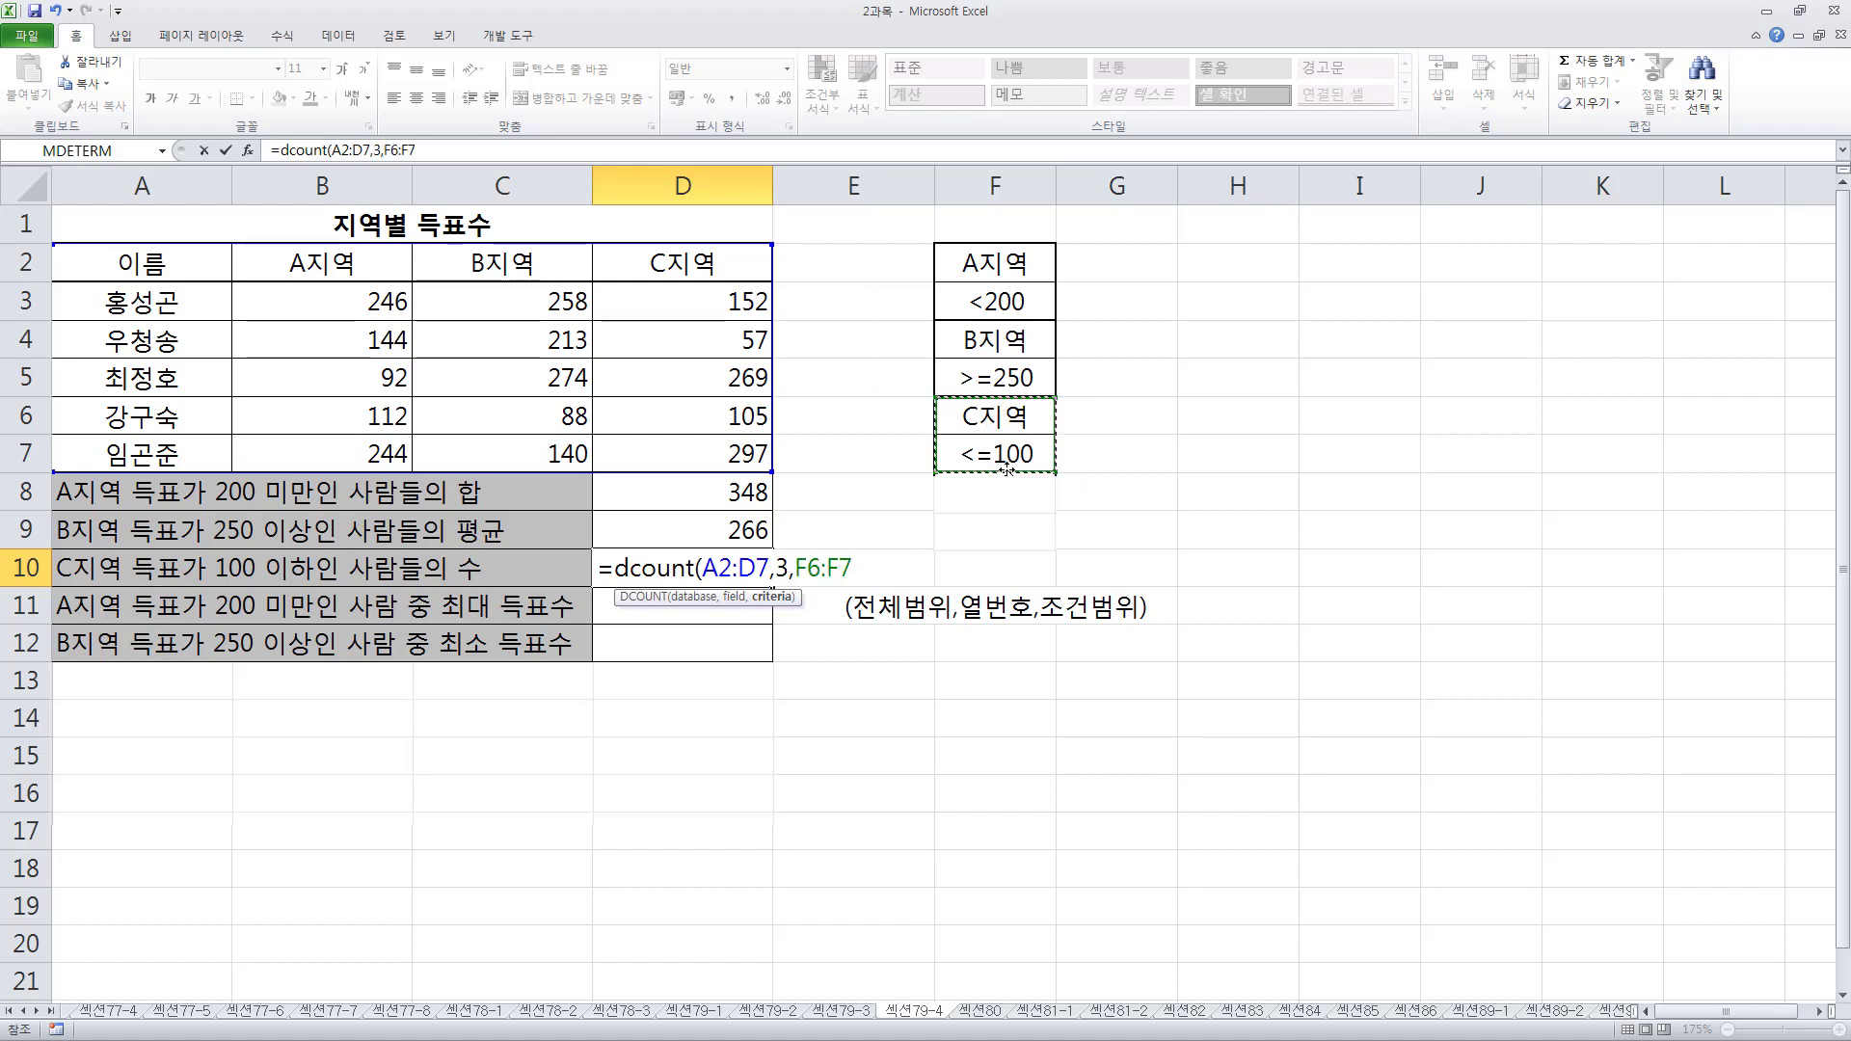
pyautogui.write(')')
pyautogui.press('Return')
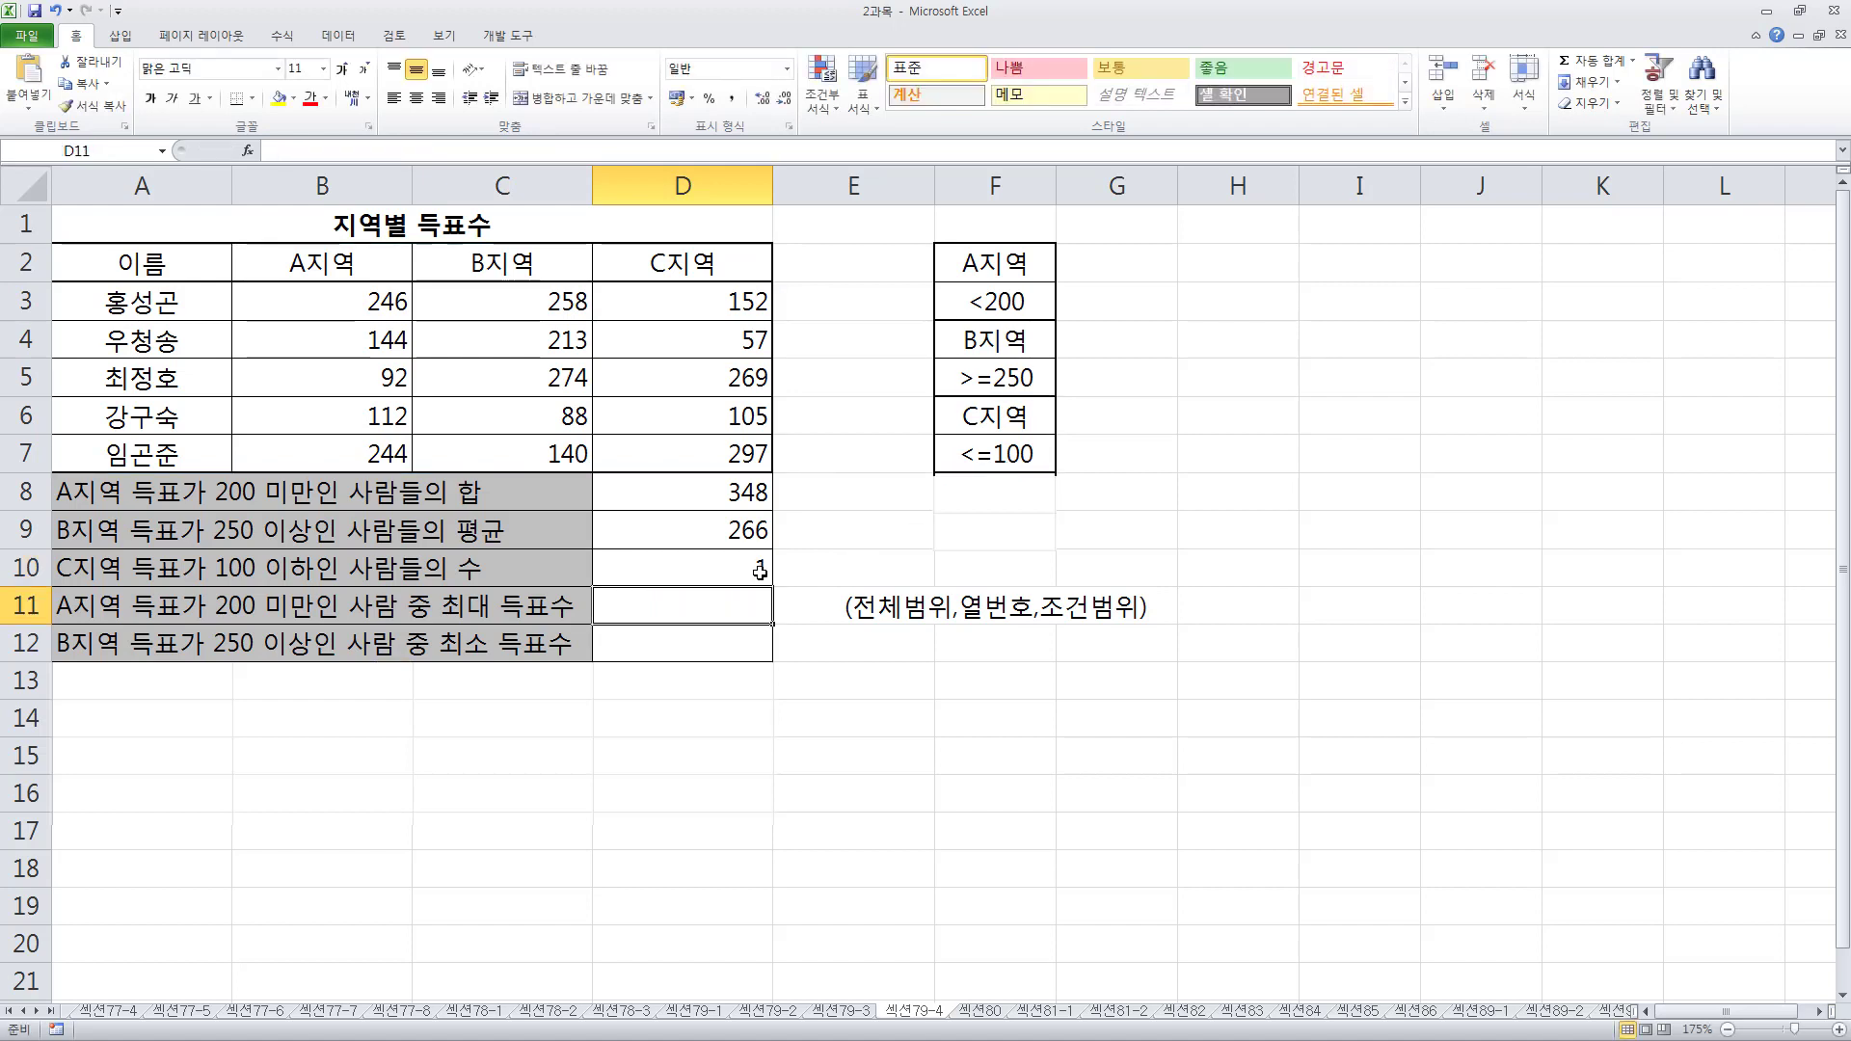
# Insert a row below row 10 for a second C지역 count, ending the two row labels with 수1 and 수2
pyautogui.click(38, 573)
pyautogui.rightClick(38, 573)
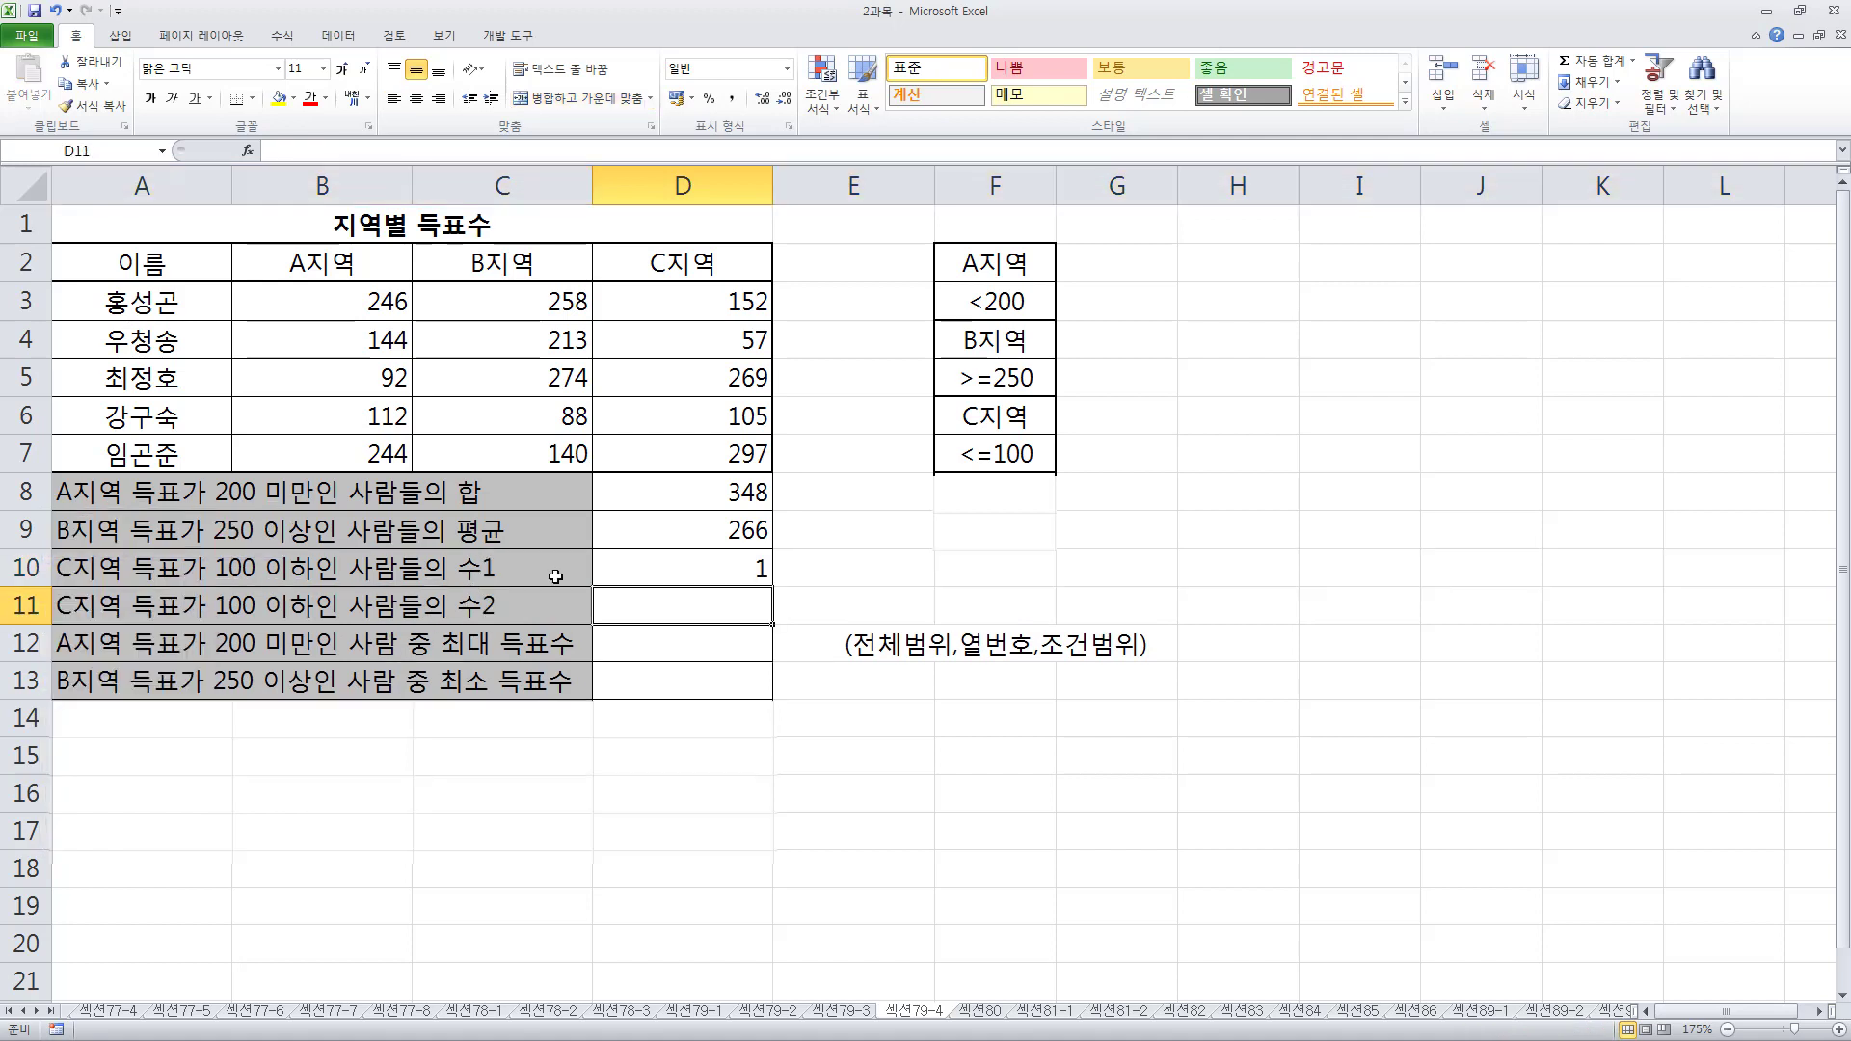
# Review the function name in the DCOUNT formula in cell D10, leaving the formula as it is
pyautogui.press('Up')
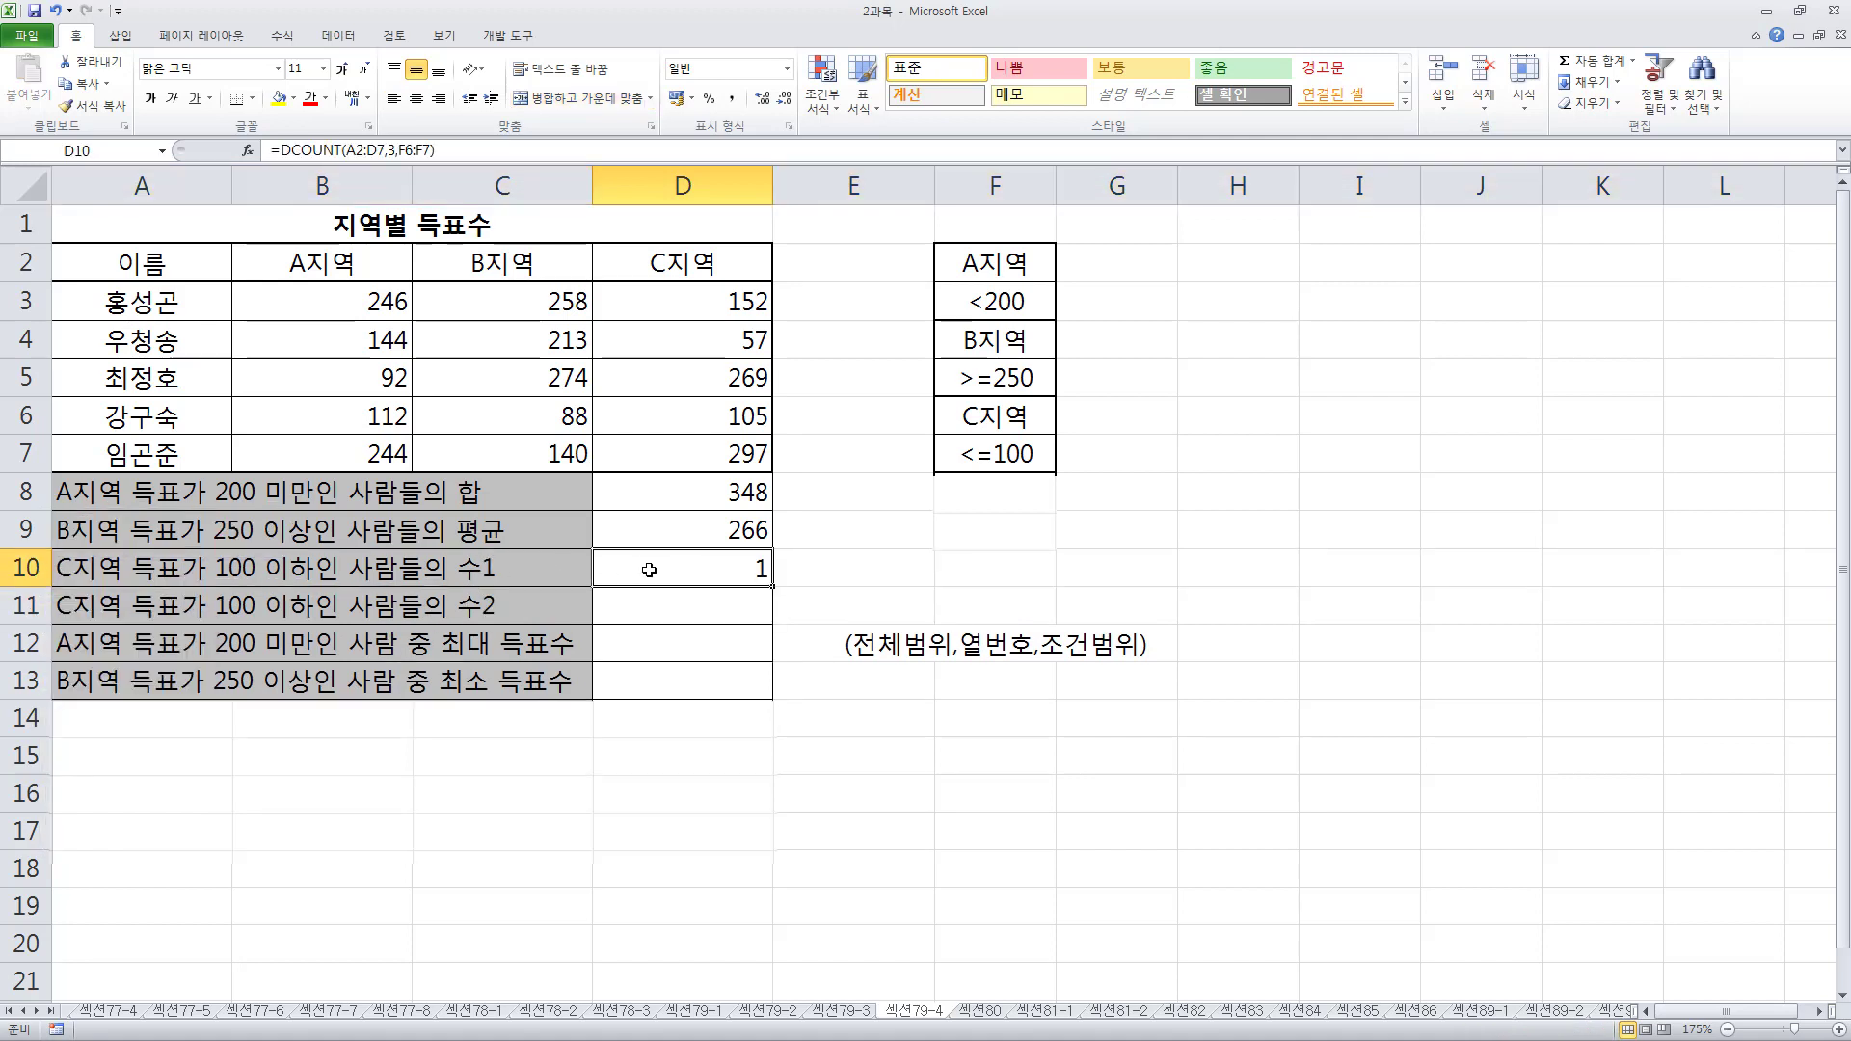
pyautogui.doubleClick(693, 568)
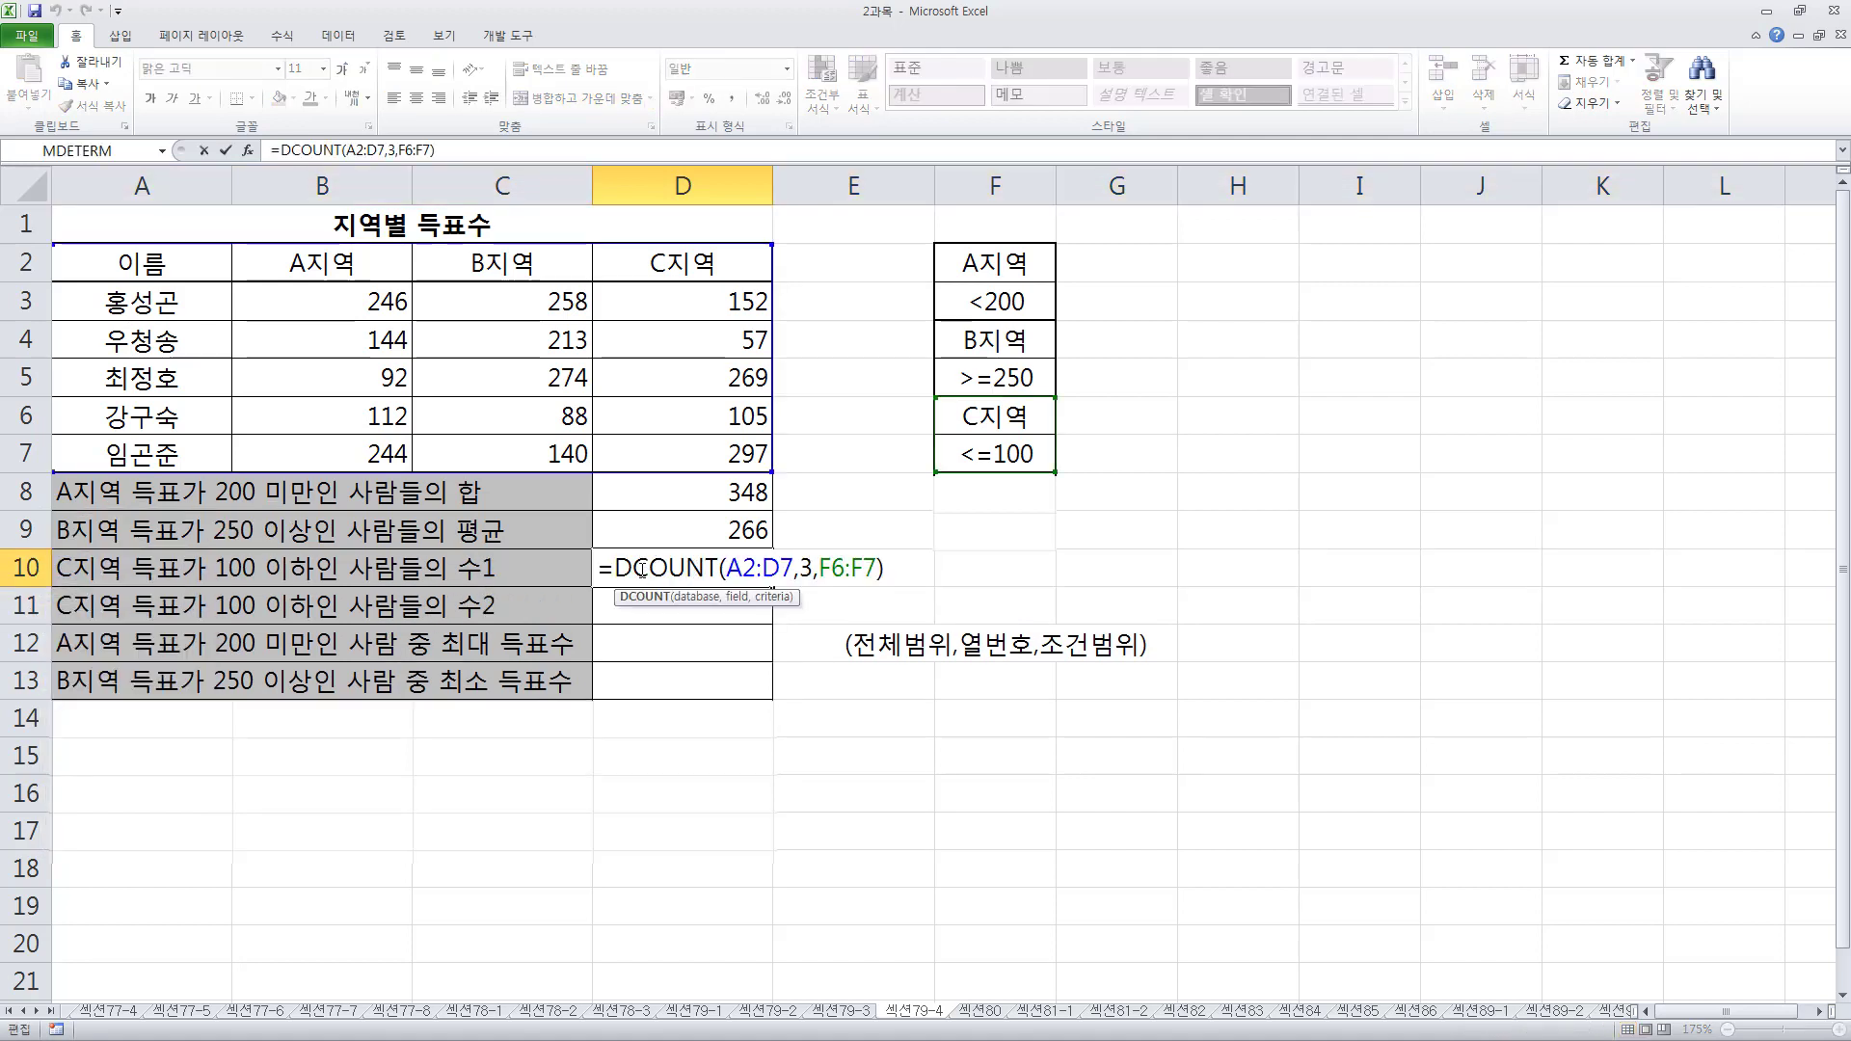
pyautogui.moveTo(639, 569); pyautogui.dragTo(722, 570)
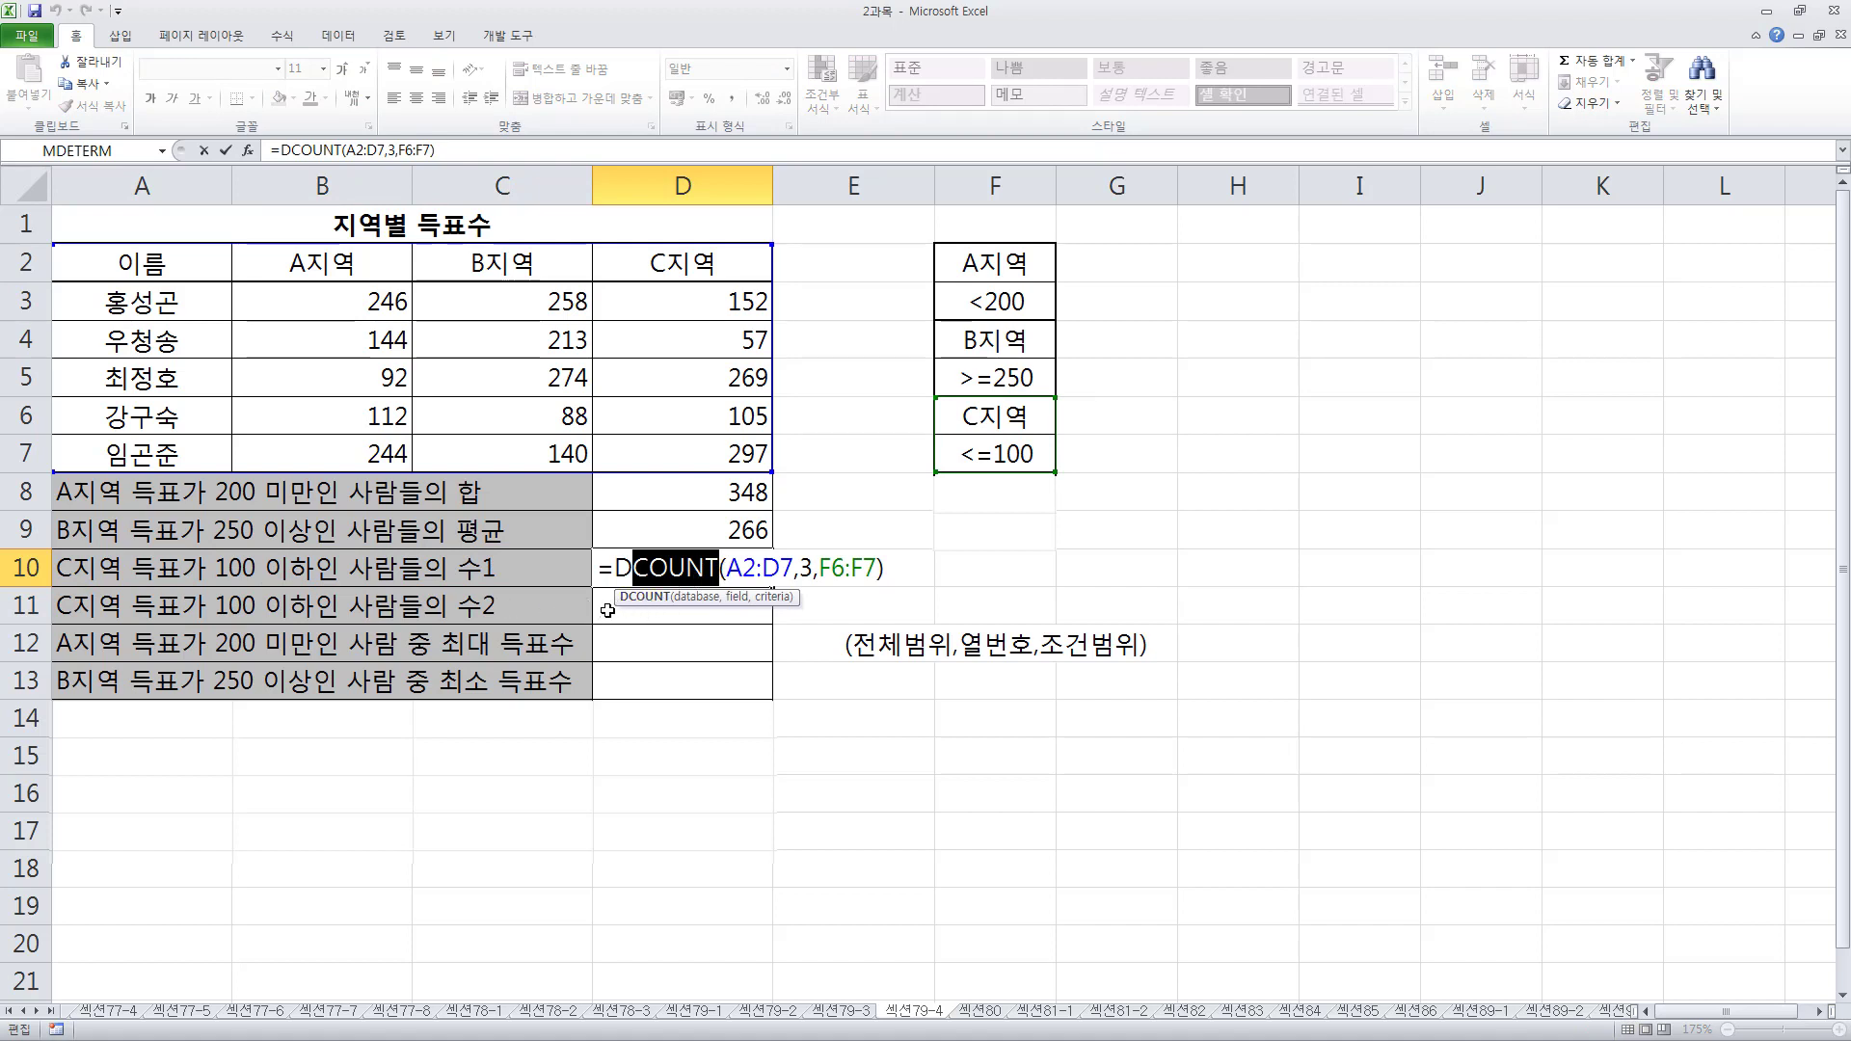
pyautogui.press('Return')
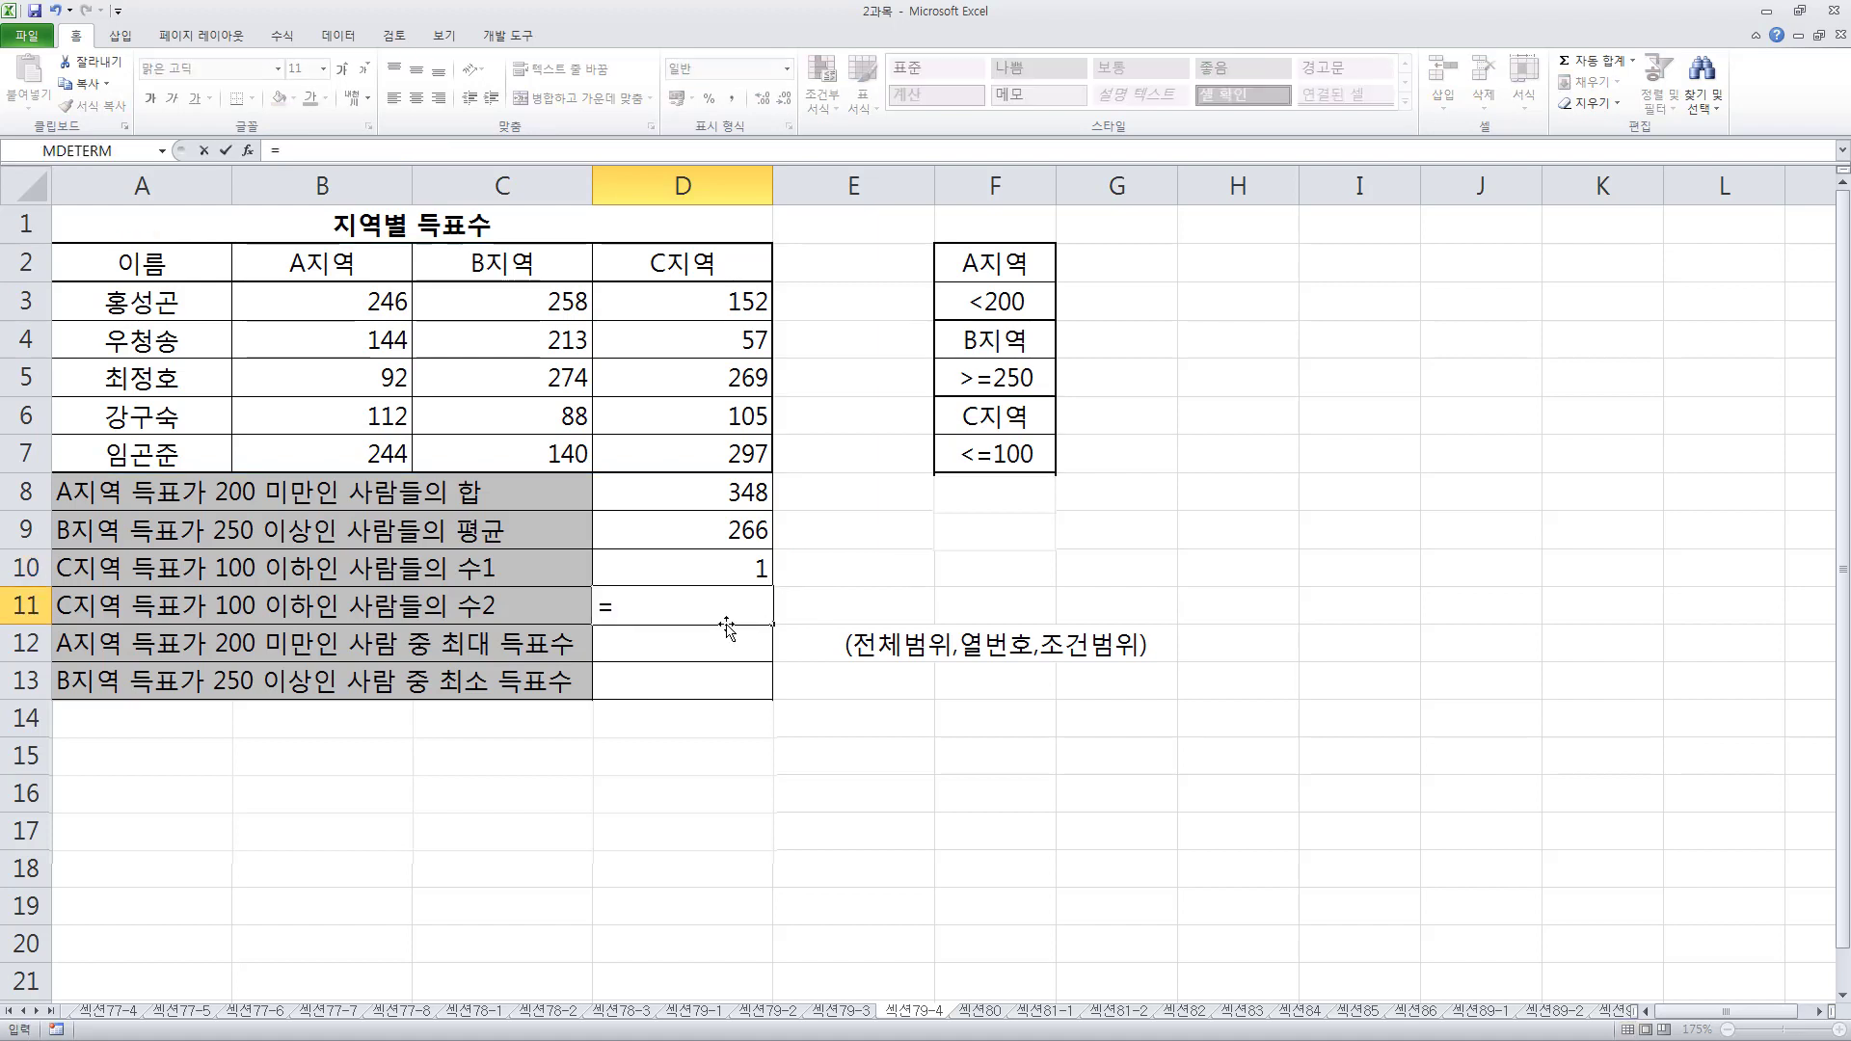
# Enter a DCOUNTA formula in D11 with database range A2:D7, column number 1 and criteria range F6:F7
pyautogui.write('dcoun')
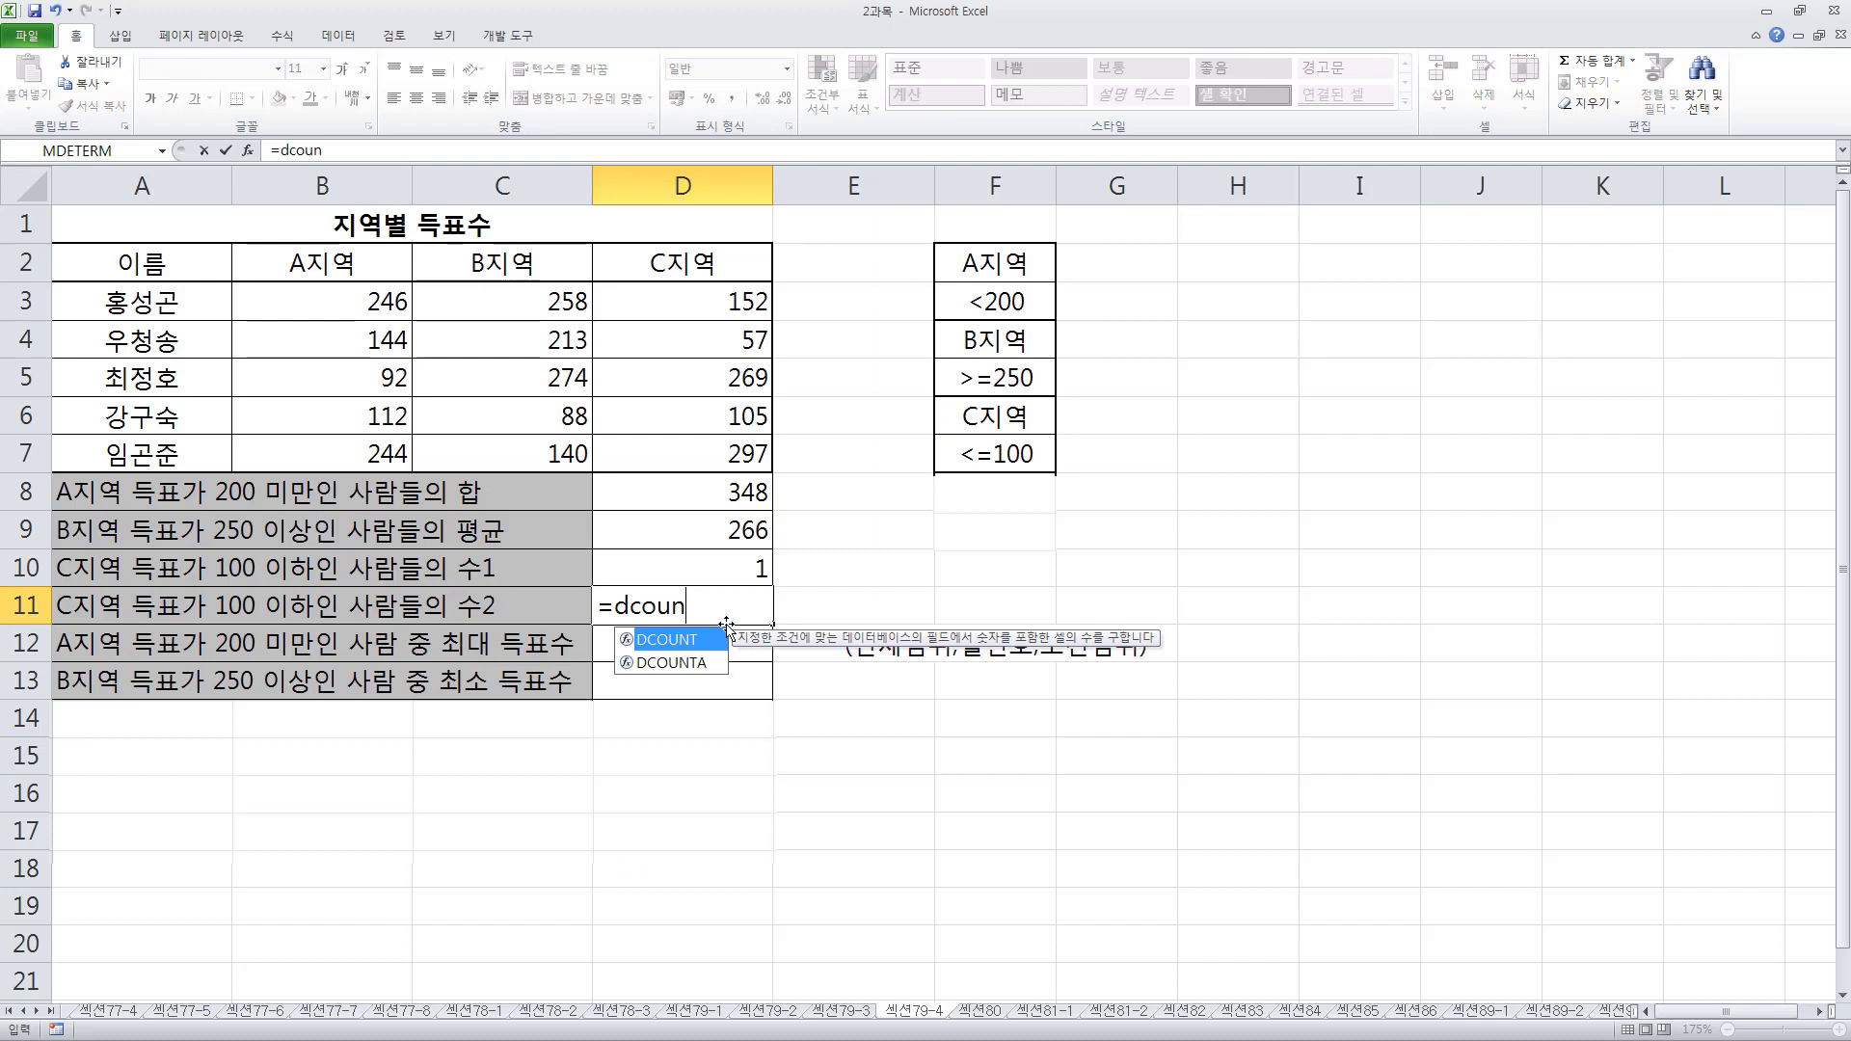
pyautogui.write('ta(')
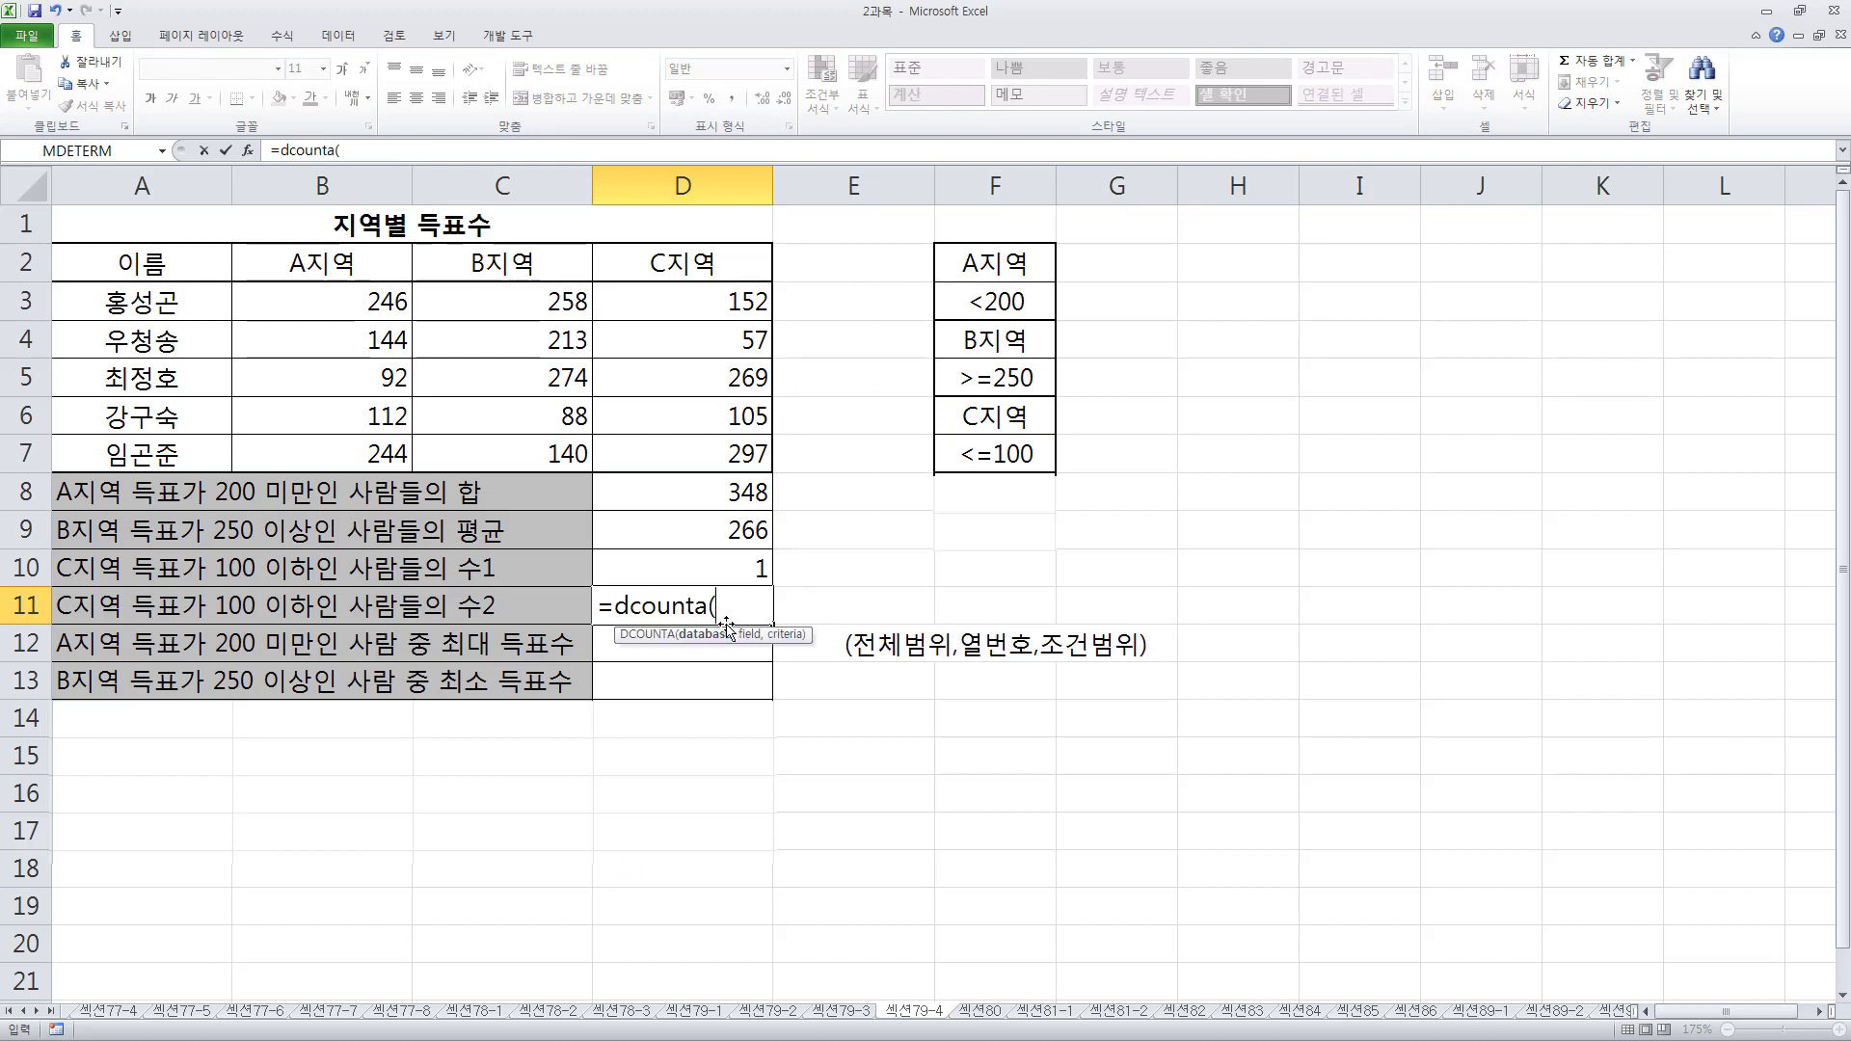
pyautogui.moveTo(197, 269); pyautogui.dragTo(723, 450)
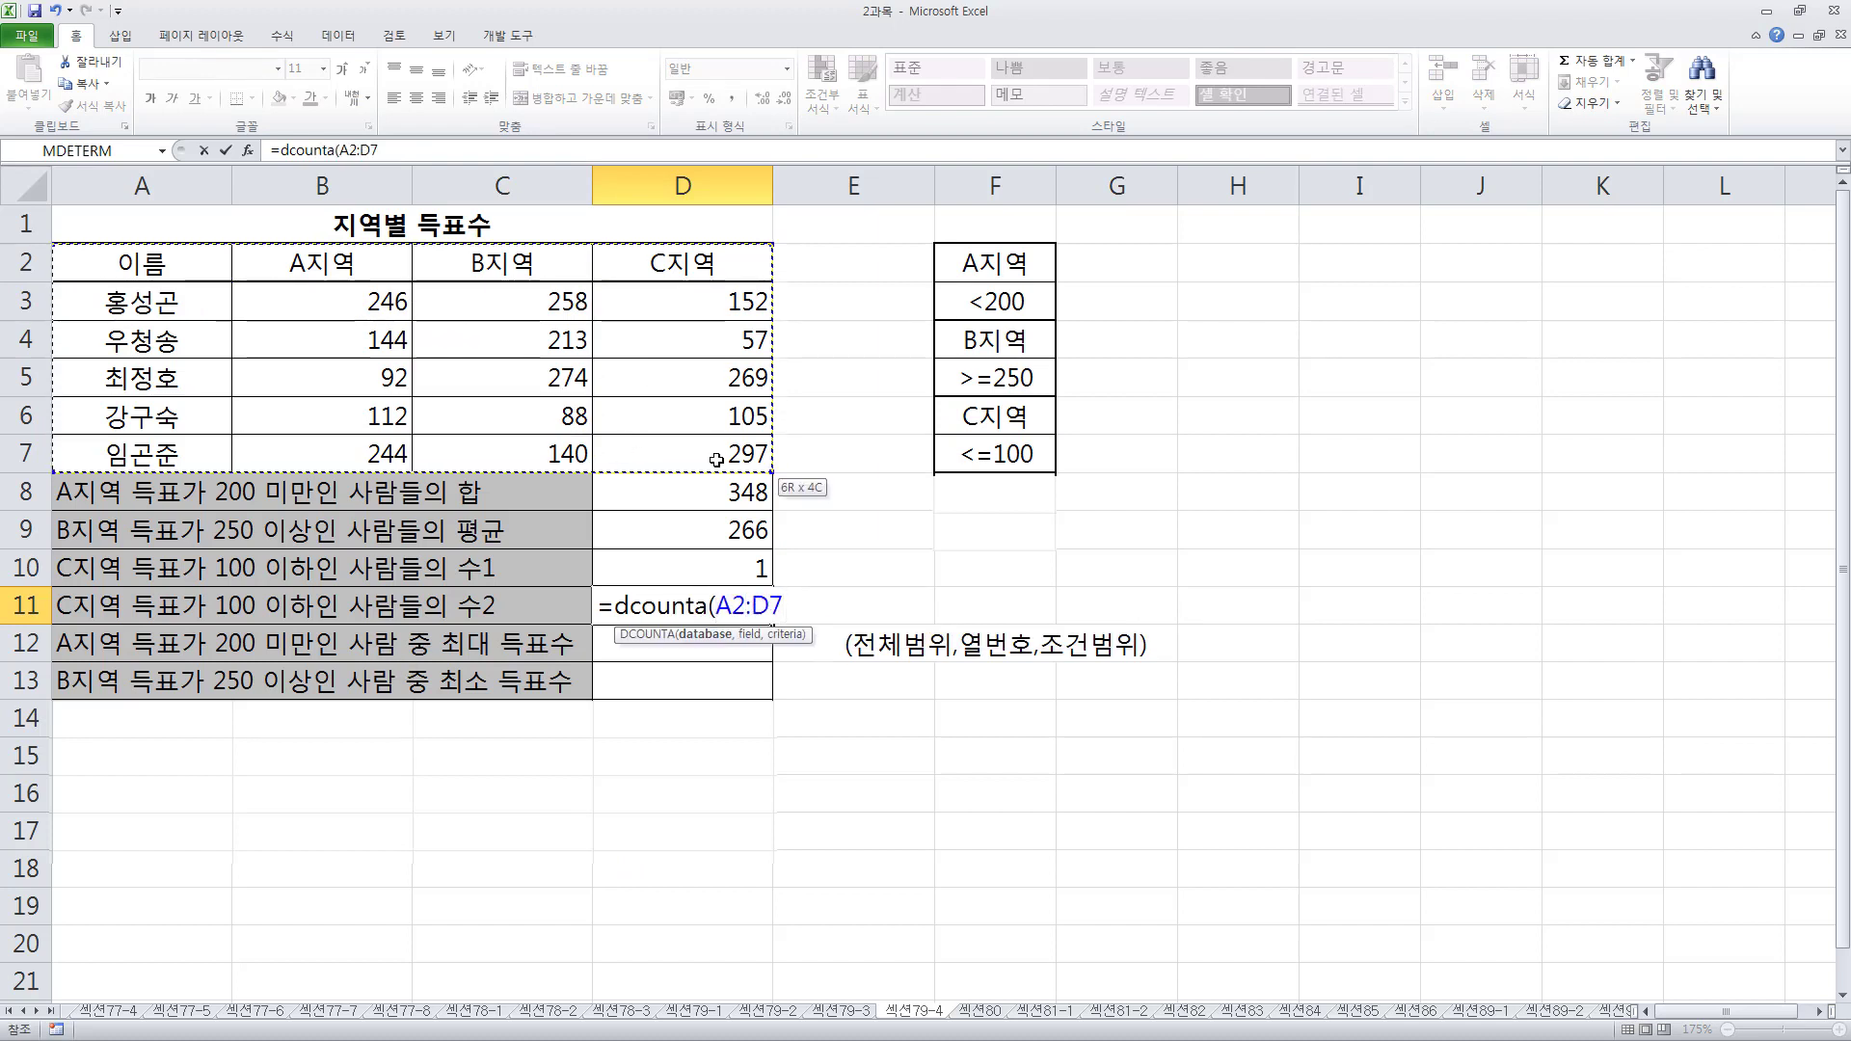
pyautogui.write(',1')
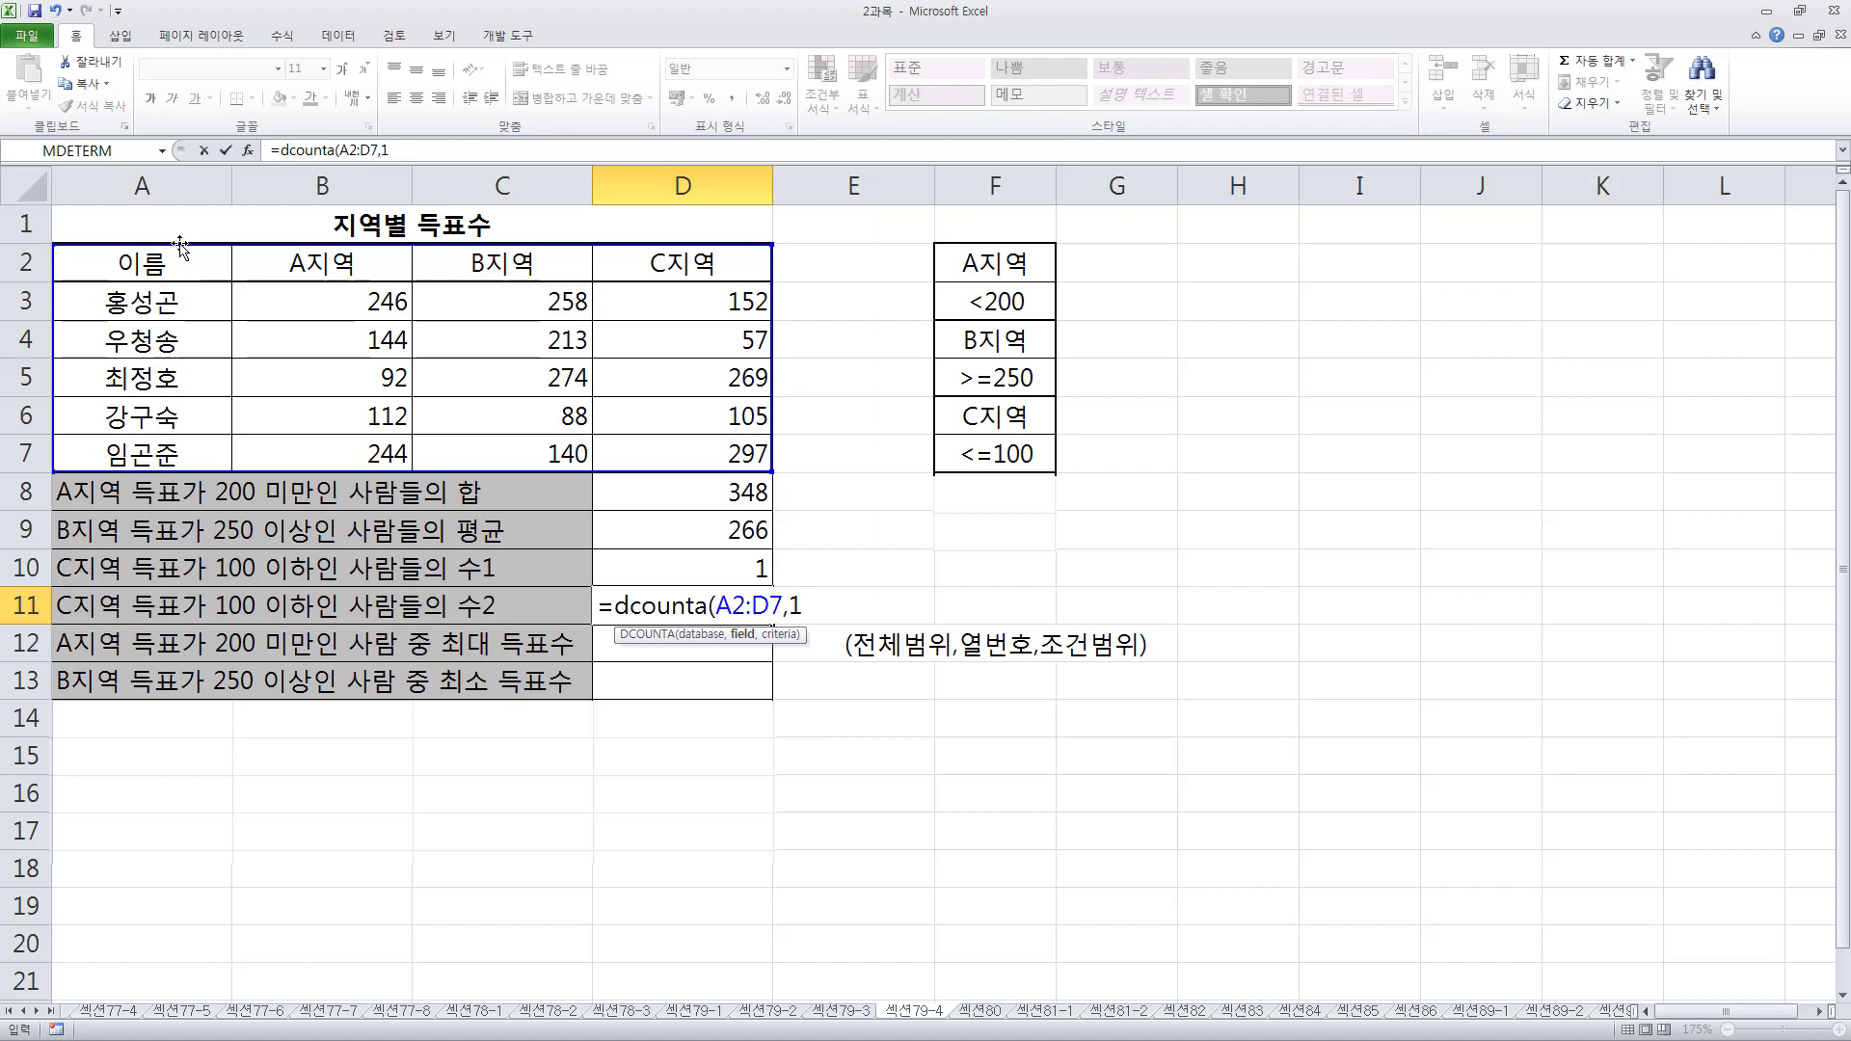
pyautogui.write(',')
pyautogui.moveTo(978, 415); pyautogui.dragTo(990, 452)
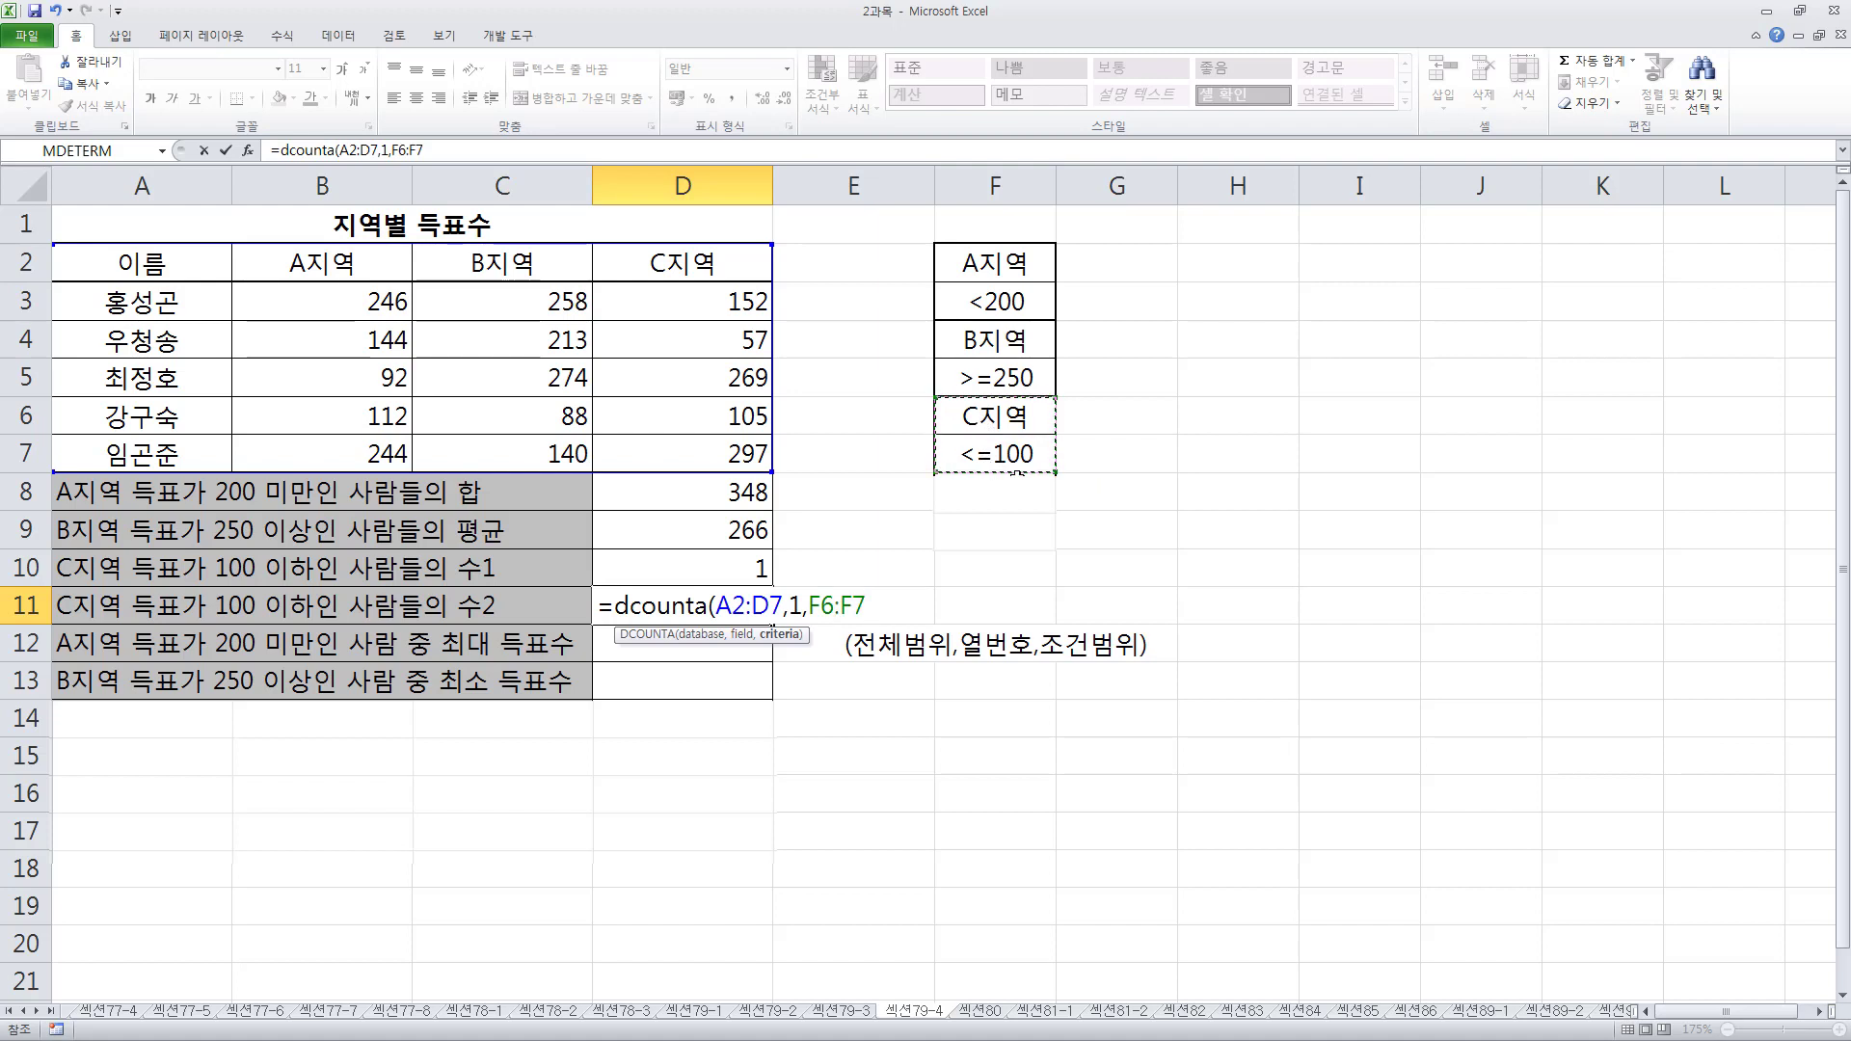
pyautogui.write(')')
pyautogui.press('Return')
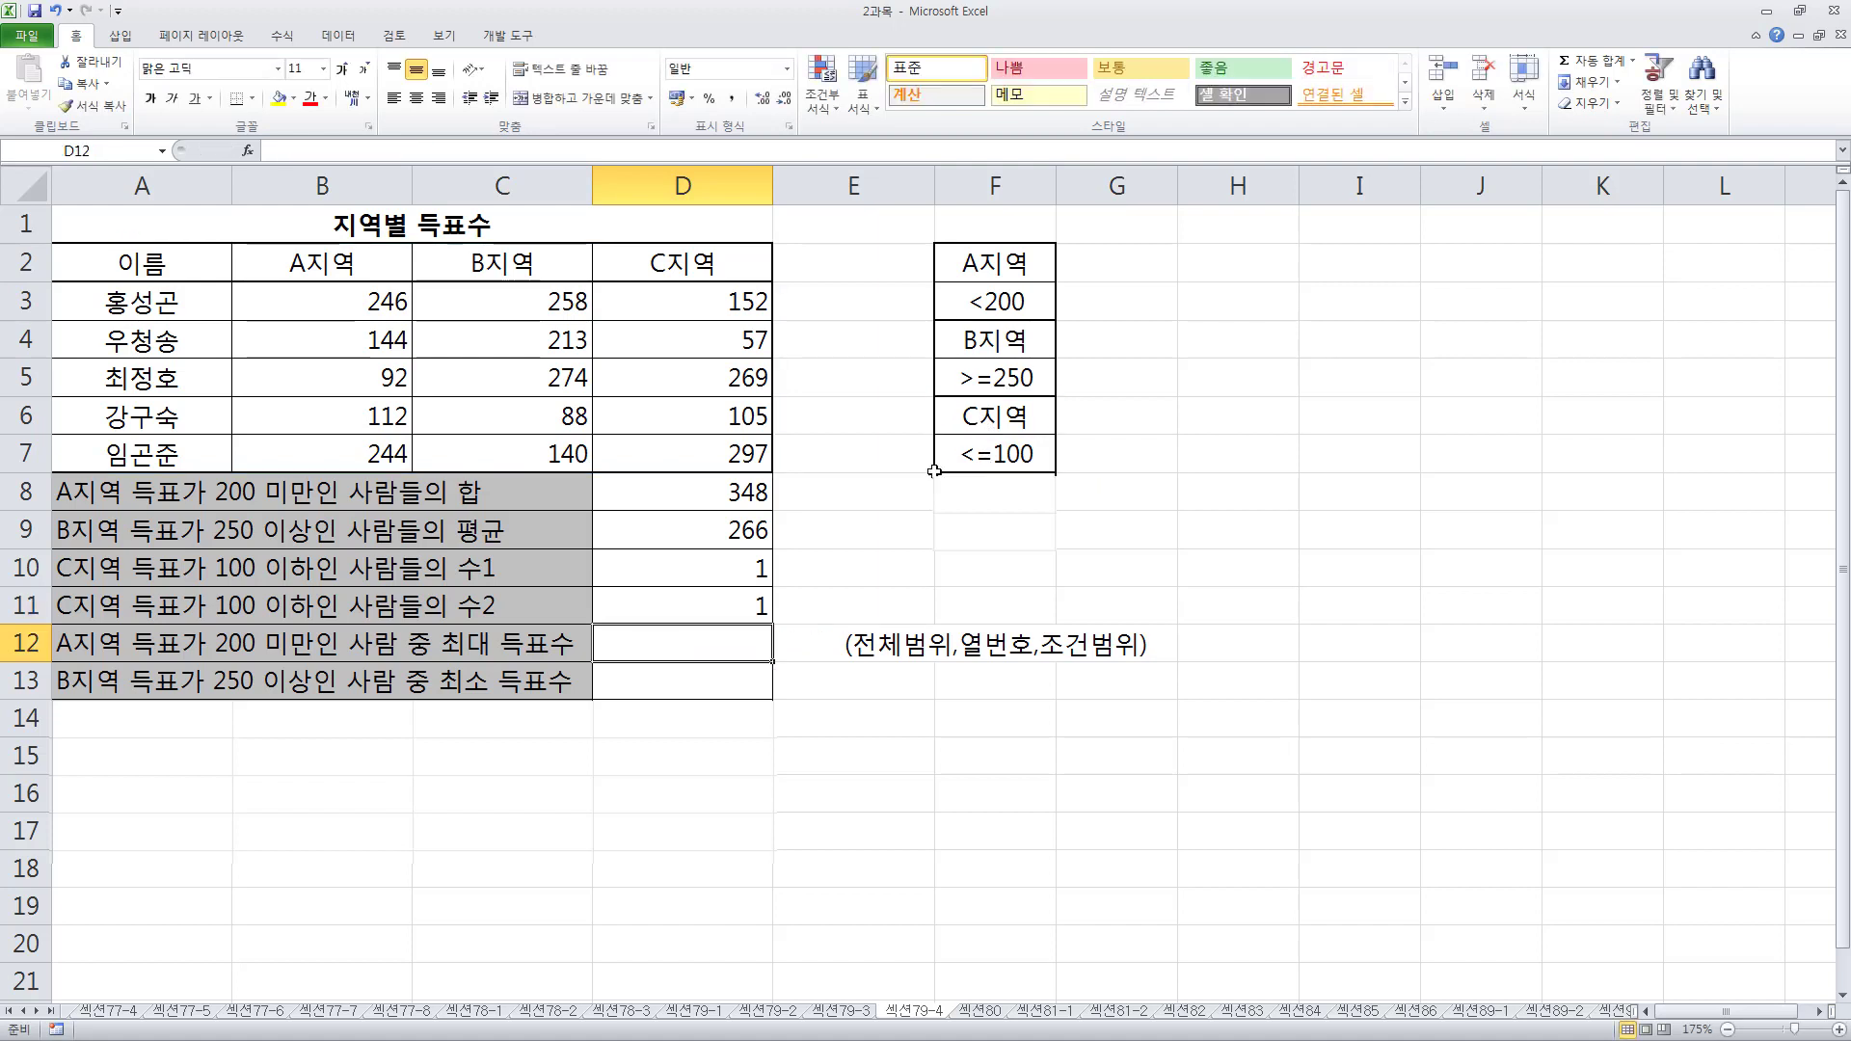
# Examine the DCOUNTA formula in D11, comparing its column-number argument with the table's name and vote columns
pyautogui.click(699, 598)
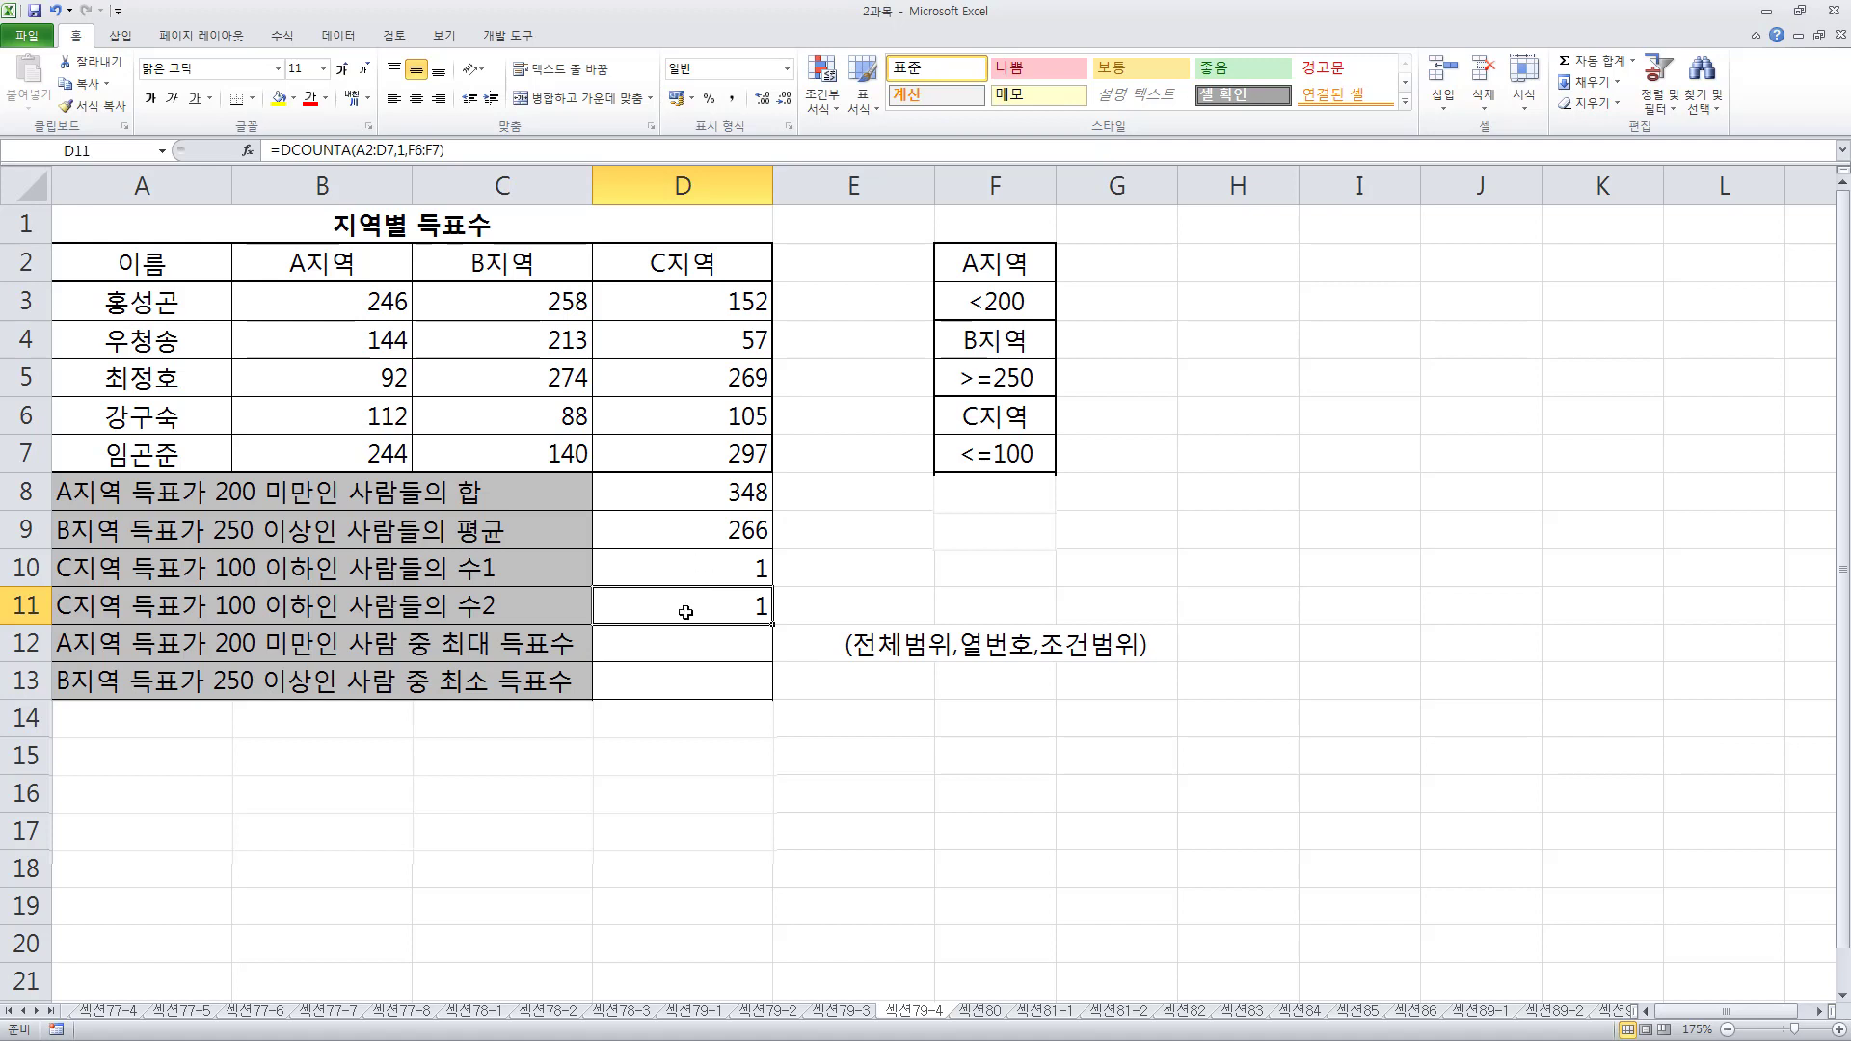
pyautogui.doubleClick(736, 603)
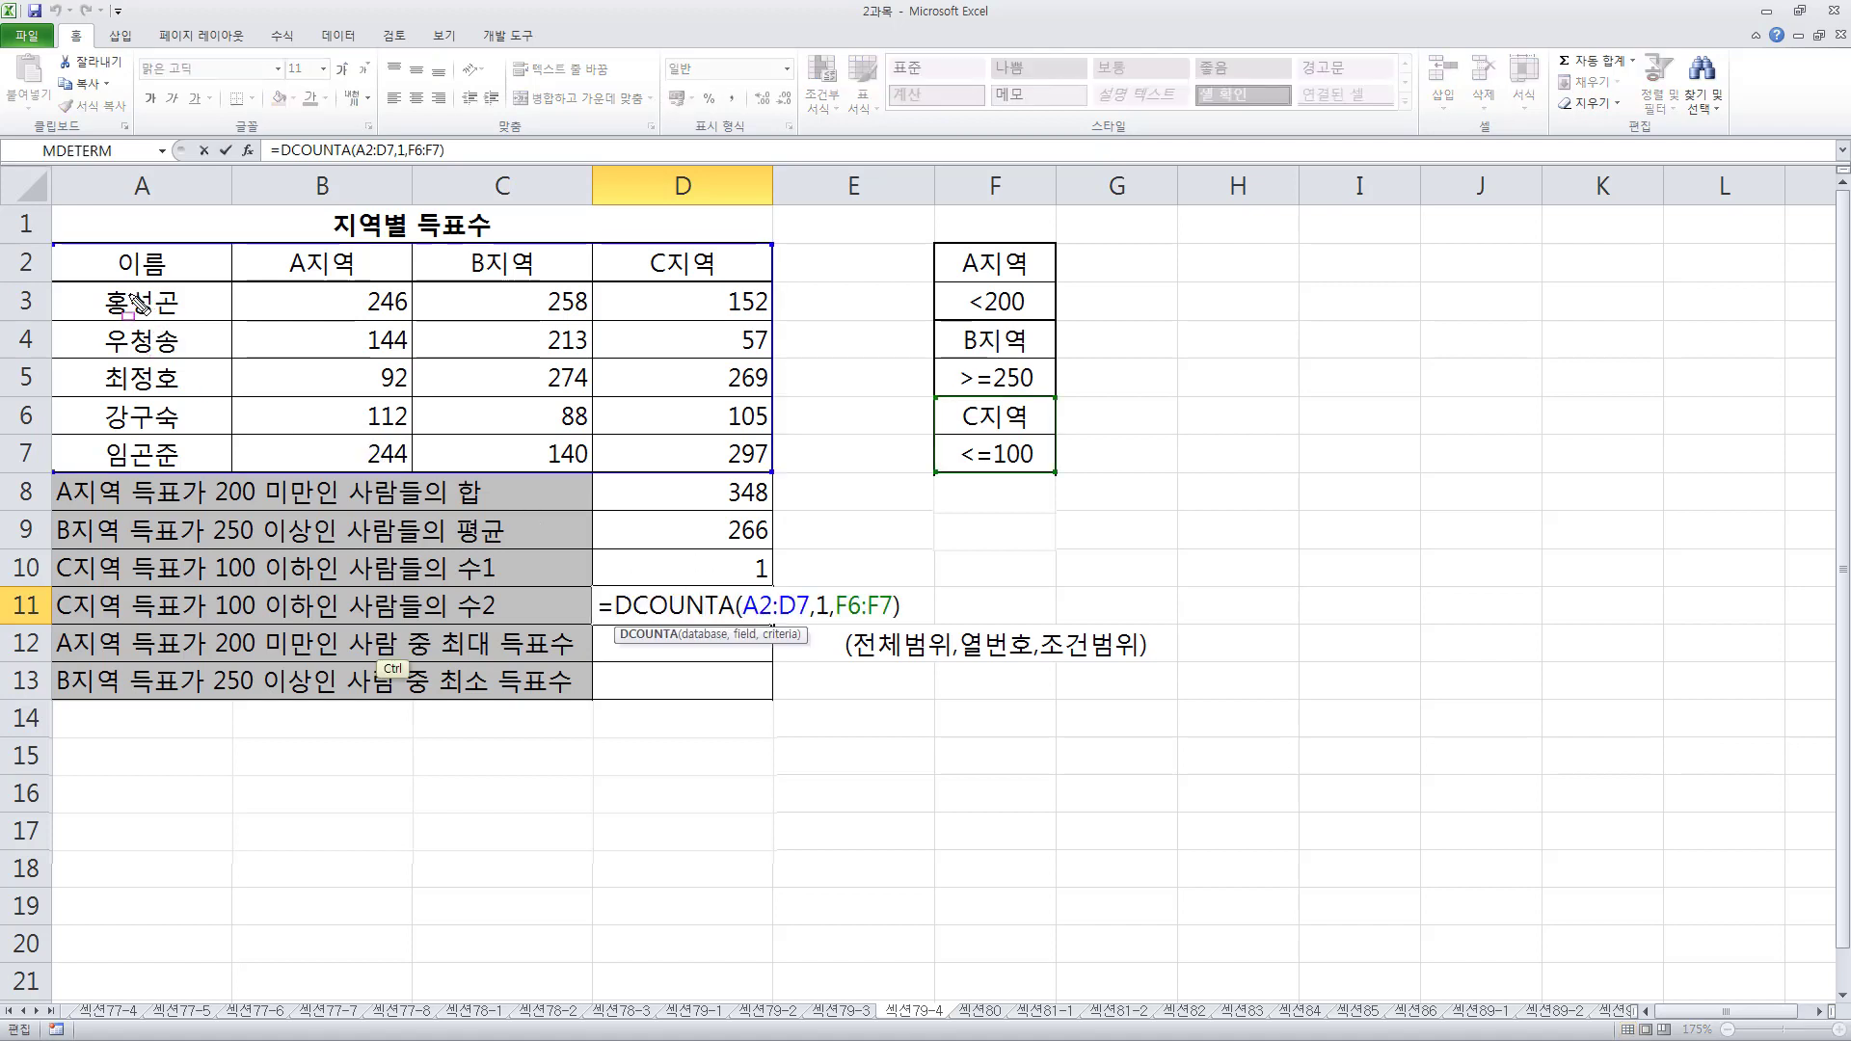
pyautogui.moveTo(136, 240); pyautogui.dragTo(181, 462)
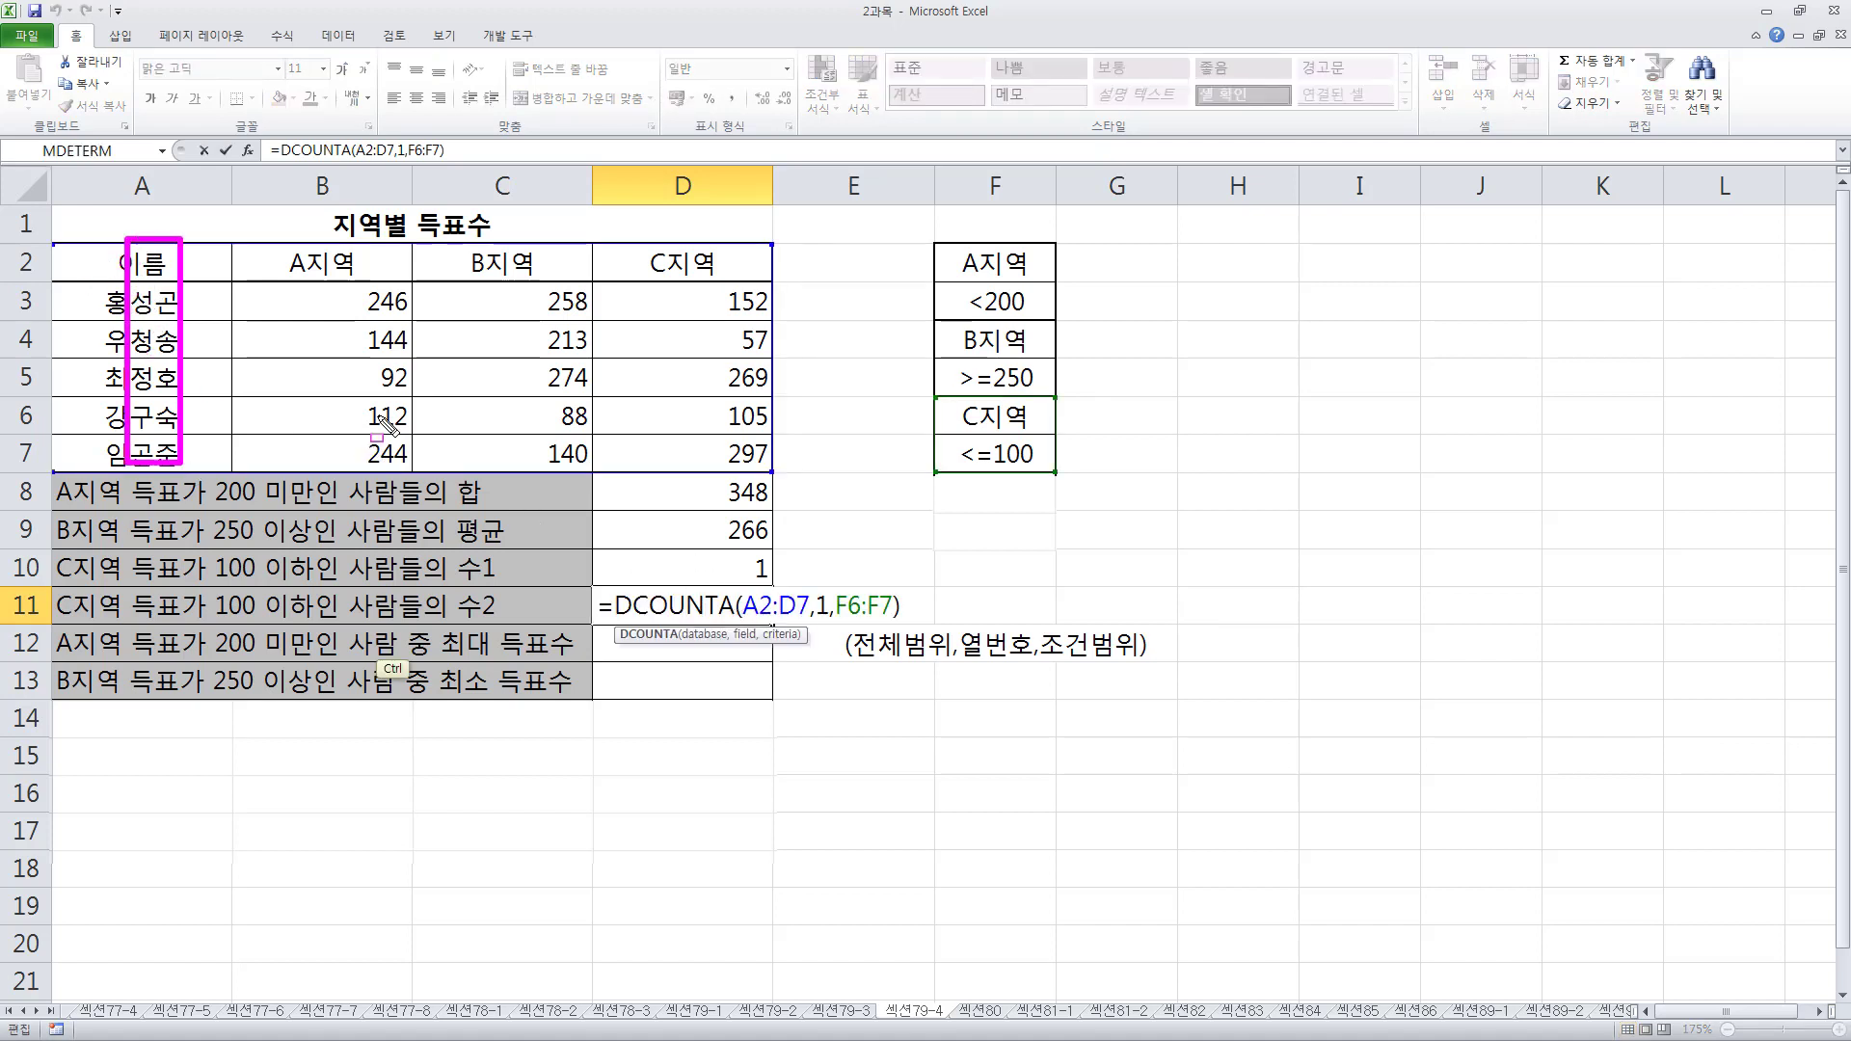
pyautogui.moveTo(295, 249); pyautogui.dragTo(384, 438)
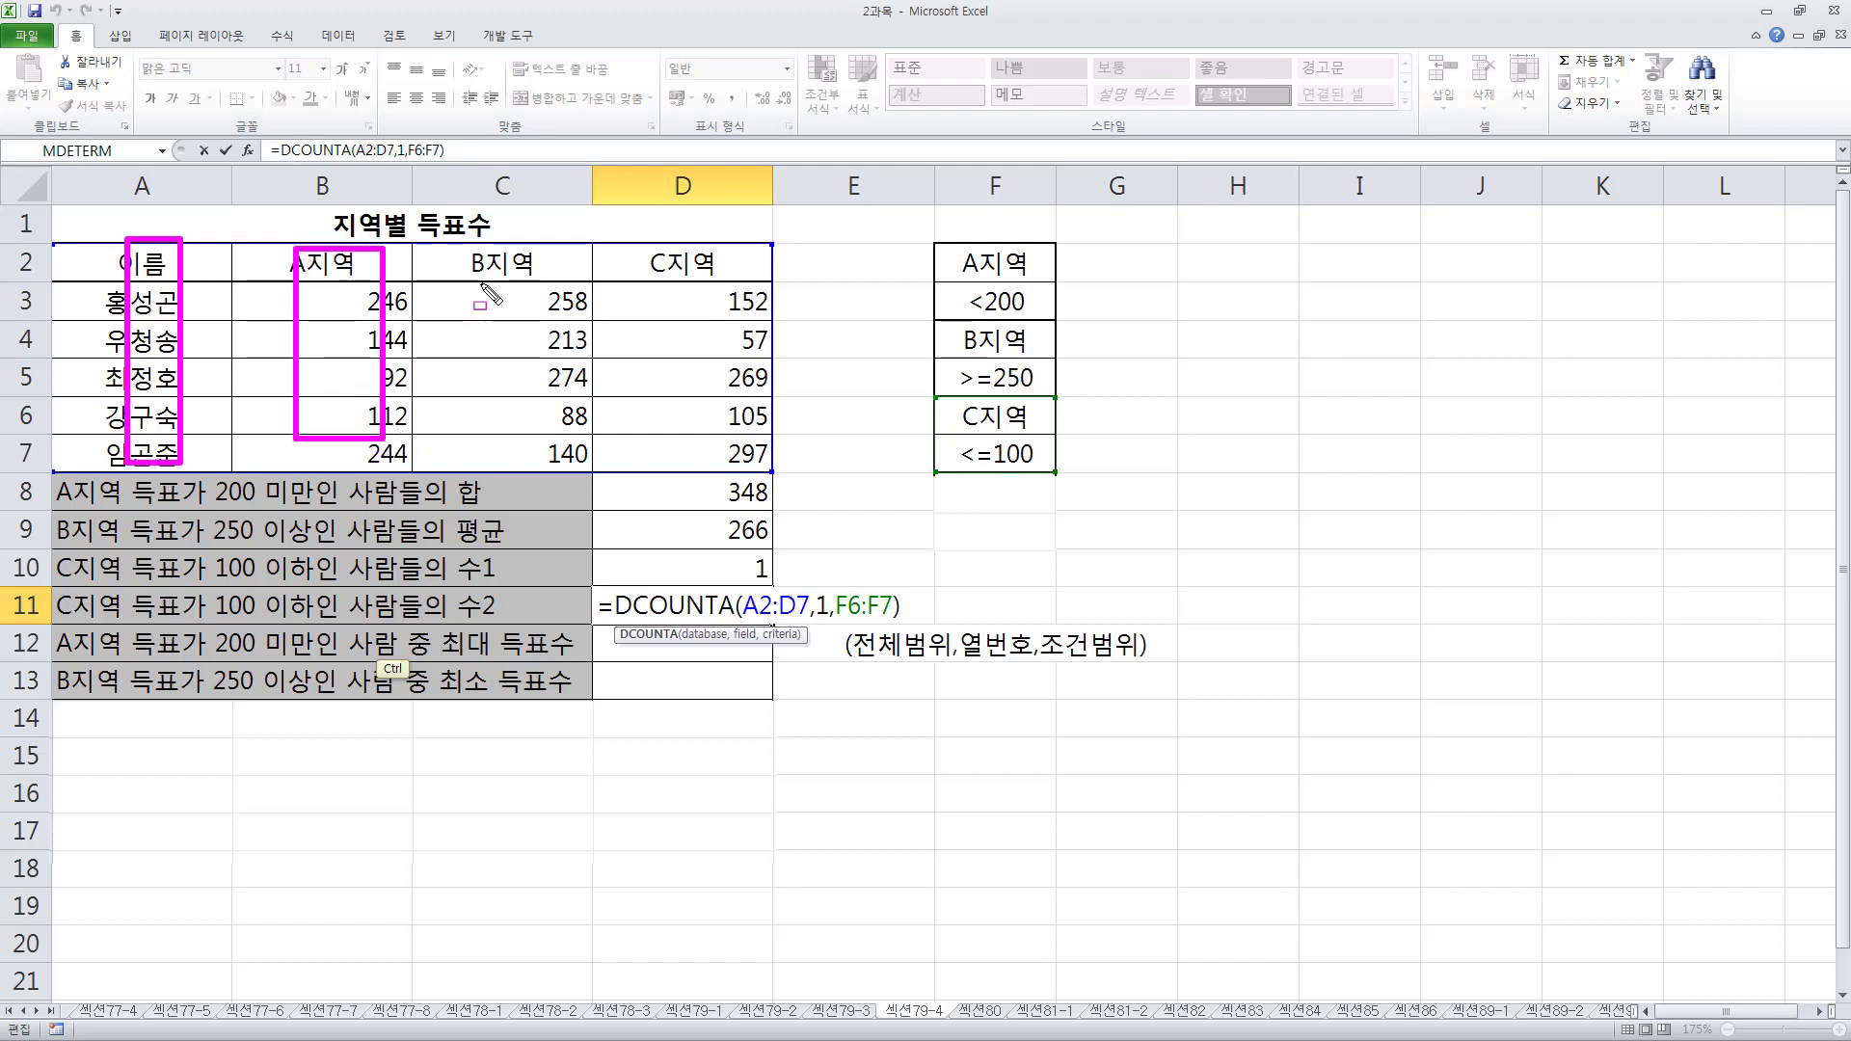
pyautogui.moveTo(477, 267); pyautogui.dragTo(578, 432)
pyautogui.moveTo(655, 280); pyautogui.dragTo(737, 451)
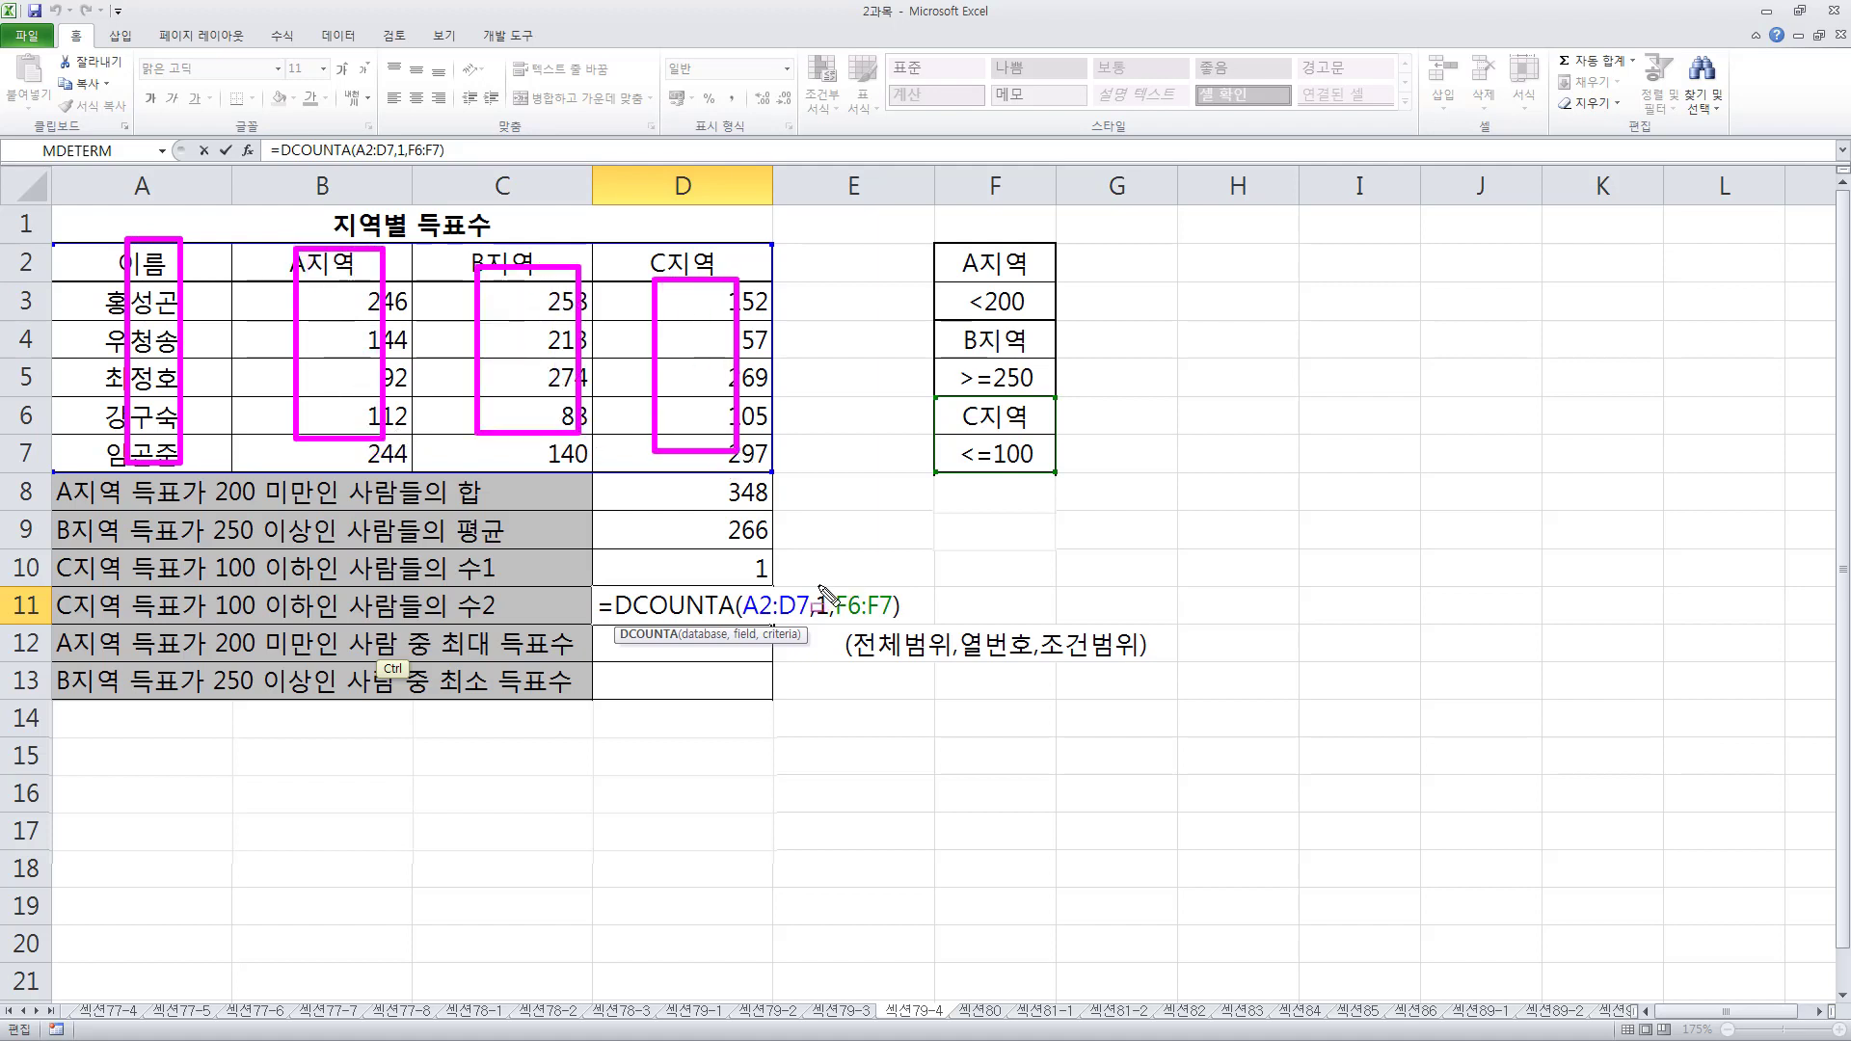
pyautogui.moveTo(810, 583); pyautogui.dragTo(831, 638)
pyautogui.moveTo(639, 618); pyautogui.dragTo(731, 618)
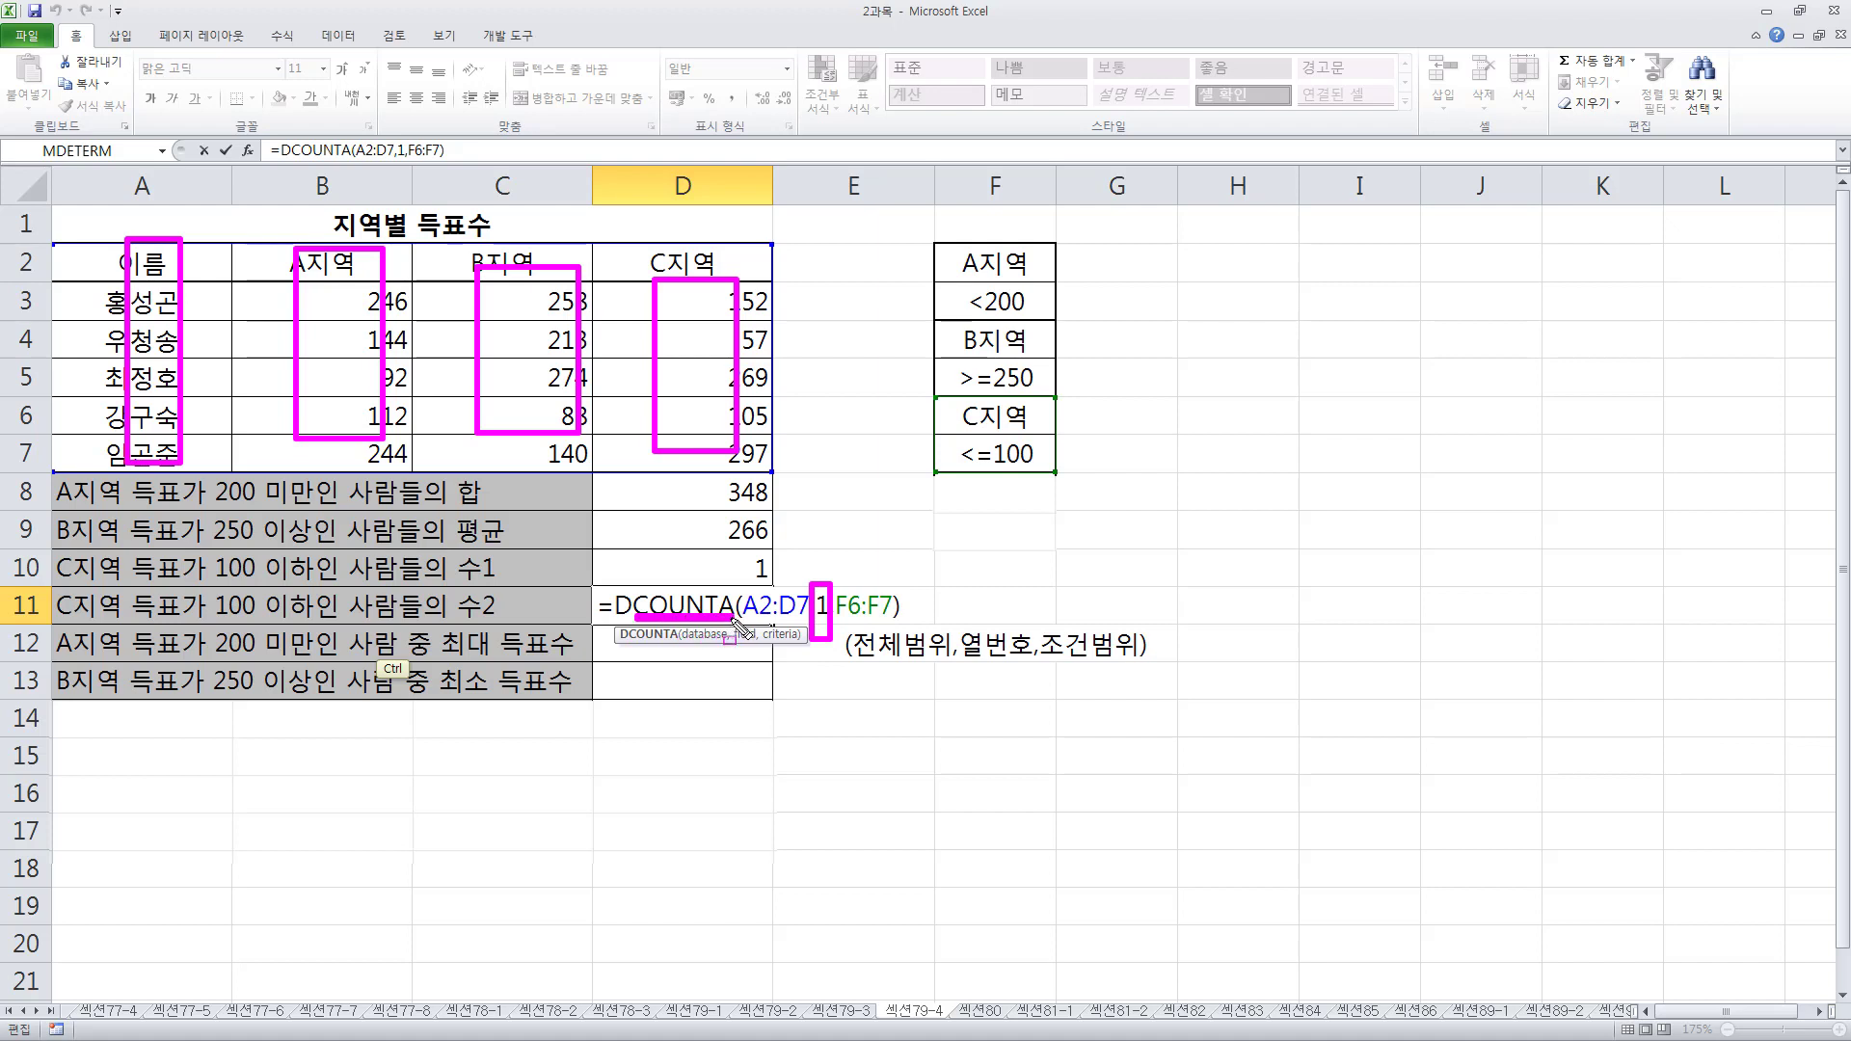
pyautogui.press('Escape')
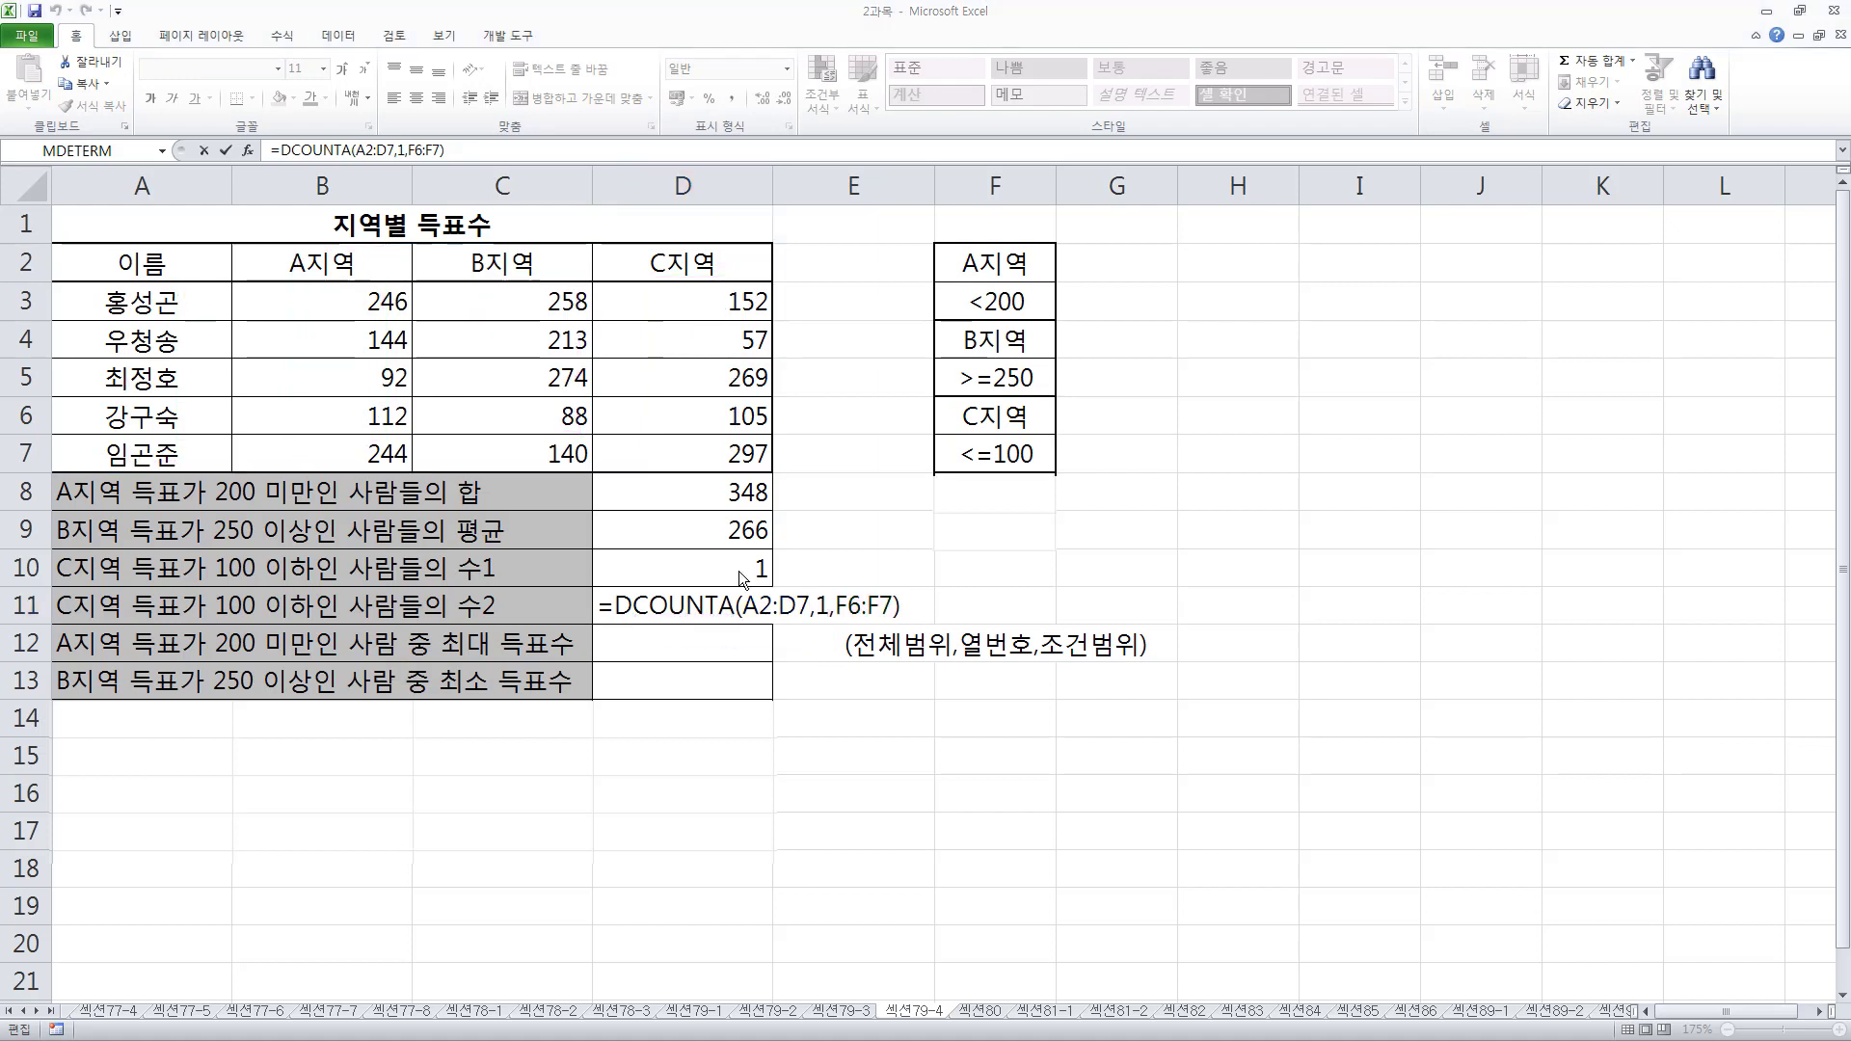
# Examine the DCOUNT formula in D10, comparing its column-number argument with the table's numeric vote columns
pyautogui.click(686, 567)
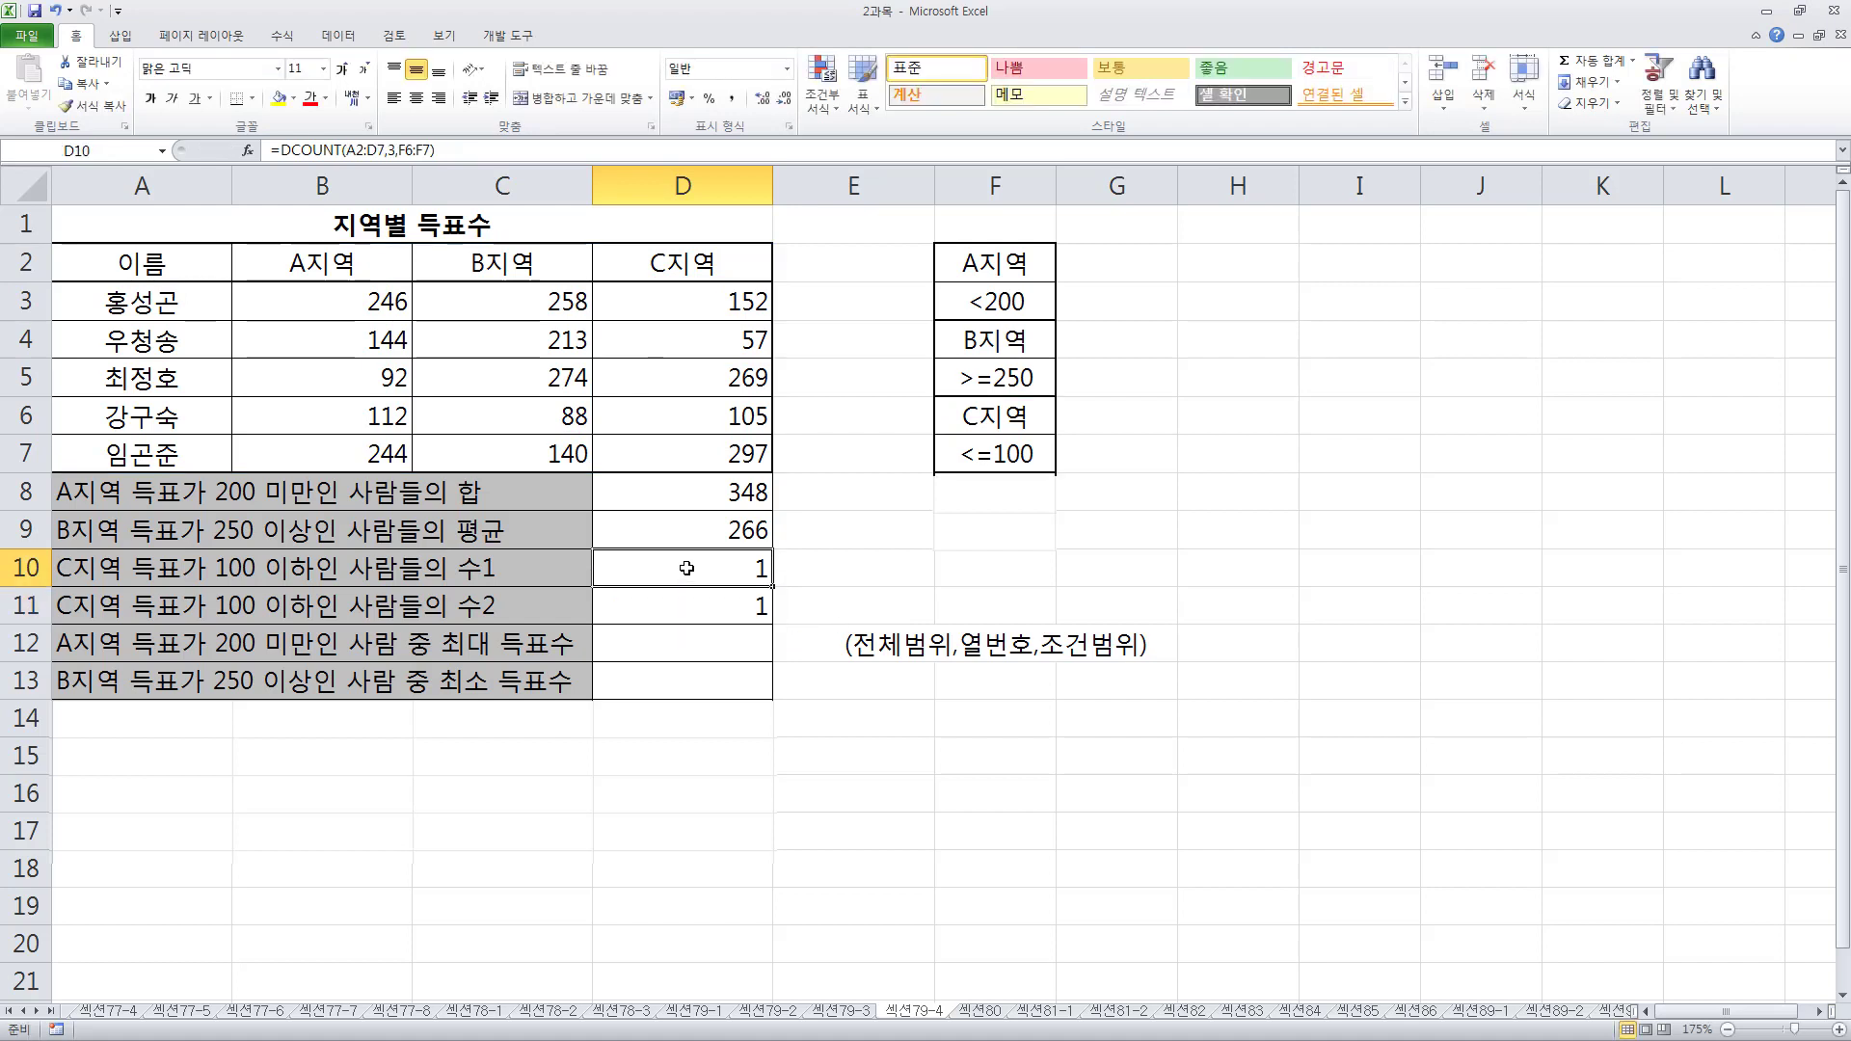
pyautogui.doubleClick(709, 569)
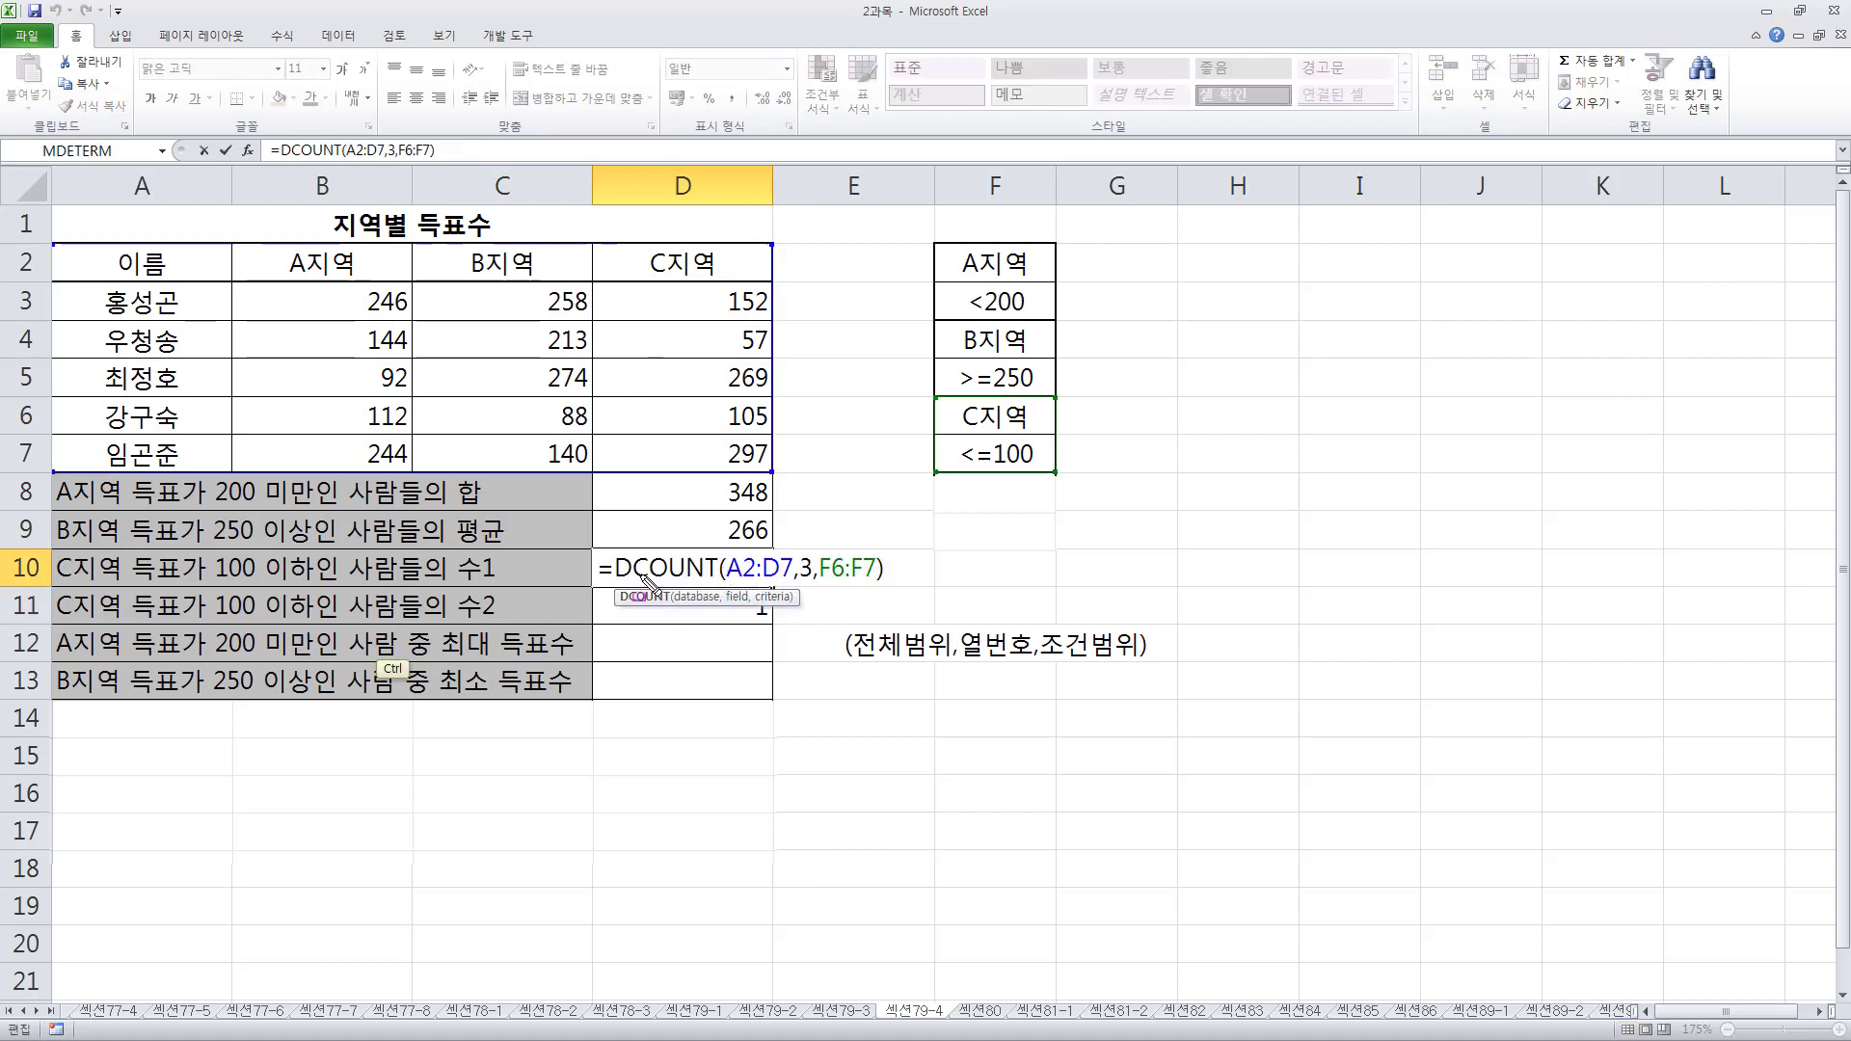
pyautogui.moveTo(791, 547); pyautogui.dragTo(825, 584)
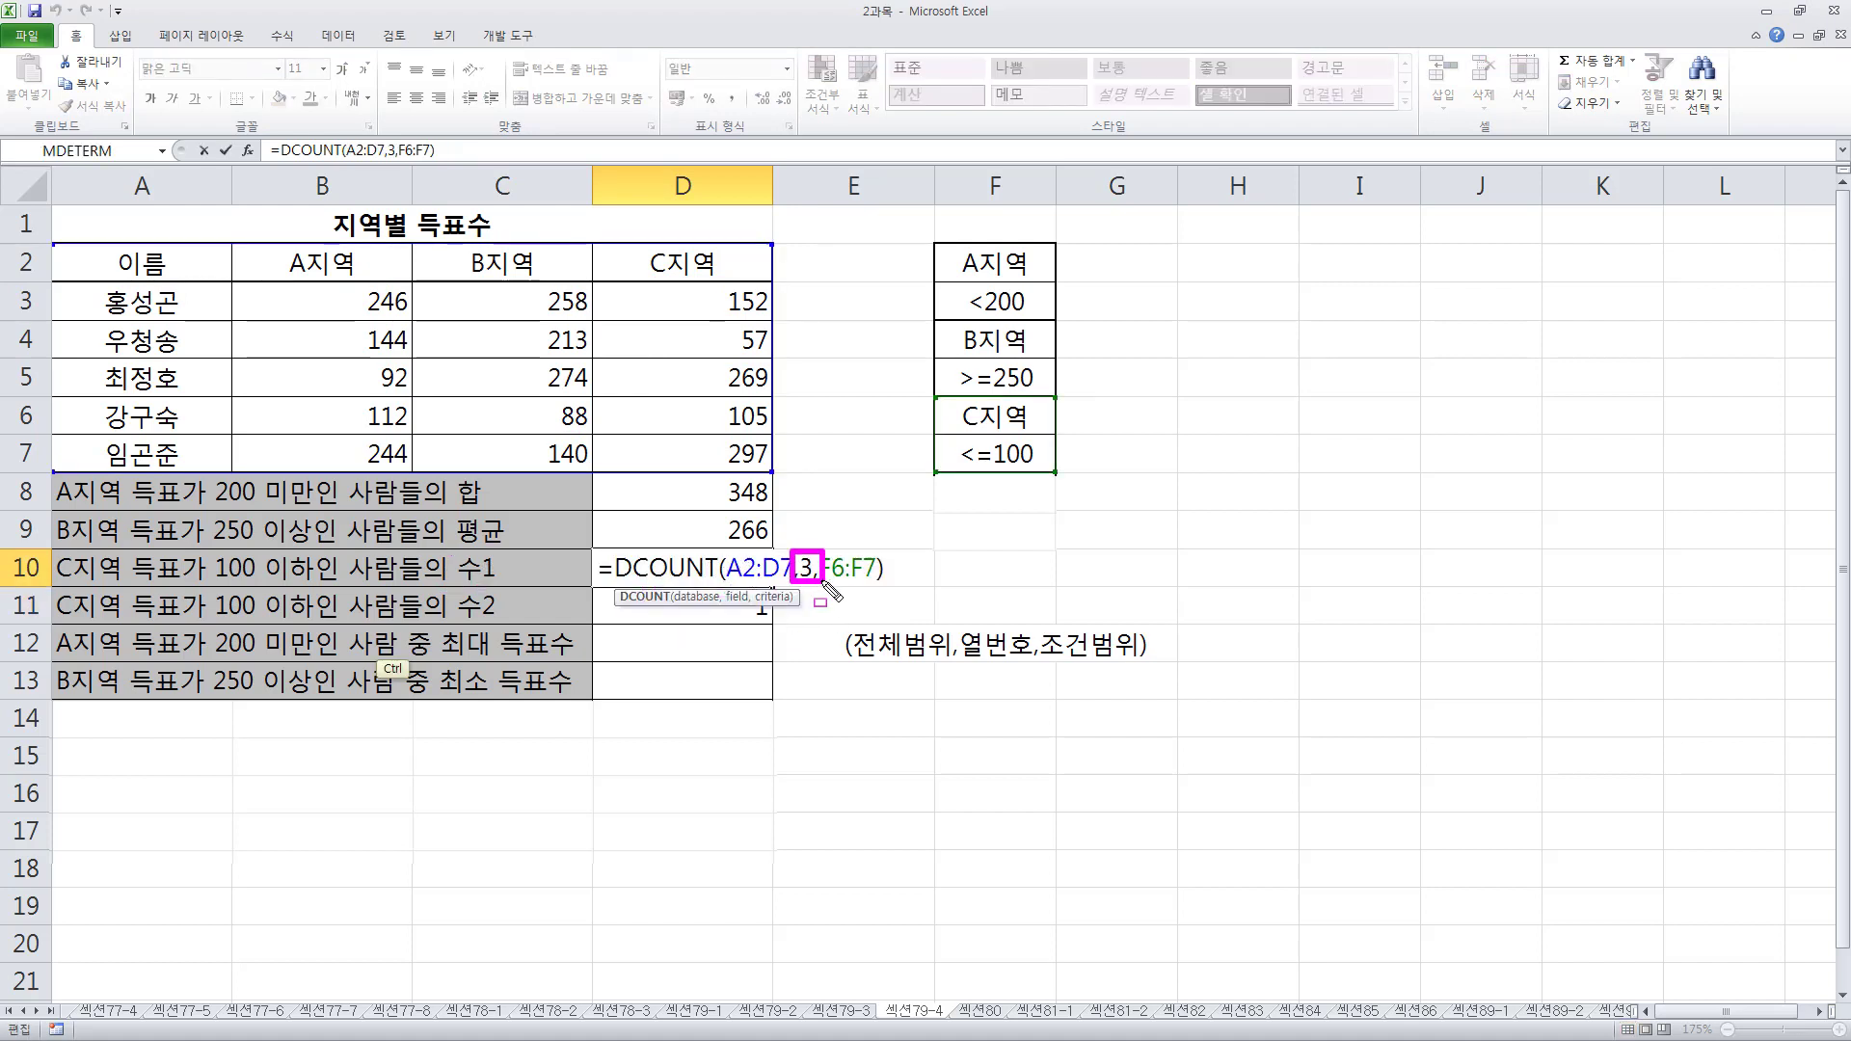
pyautogui.moveTo(52, 241)
pyautogui.mouseDown()
pyautogui.moveTo(91, 273)
pyautogui.moveTo(773, 477)
pyautogui.mouseUp()
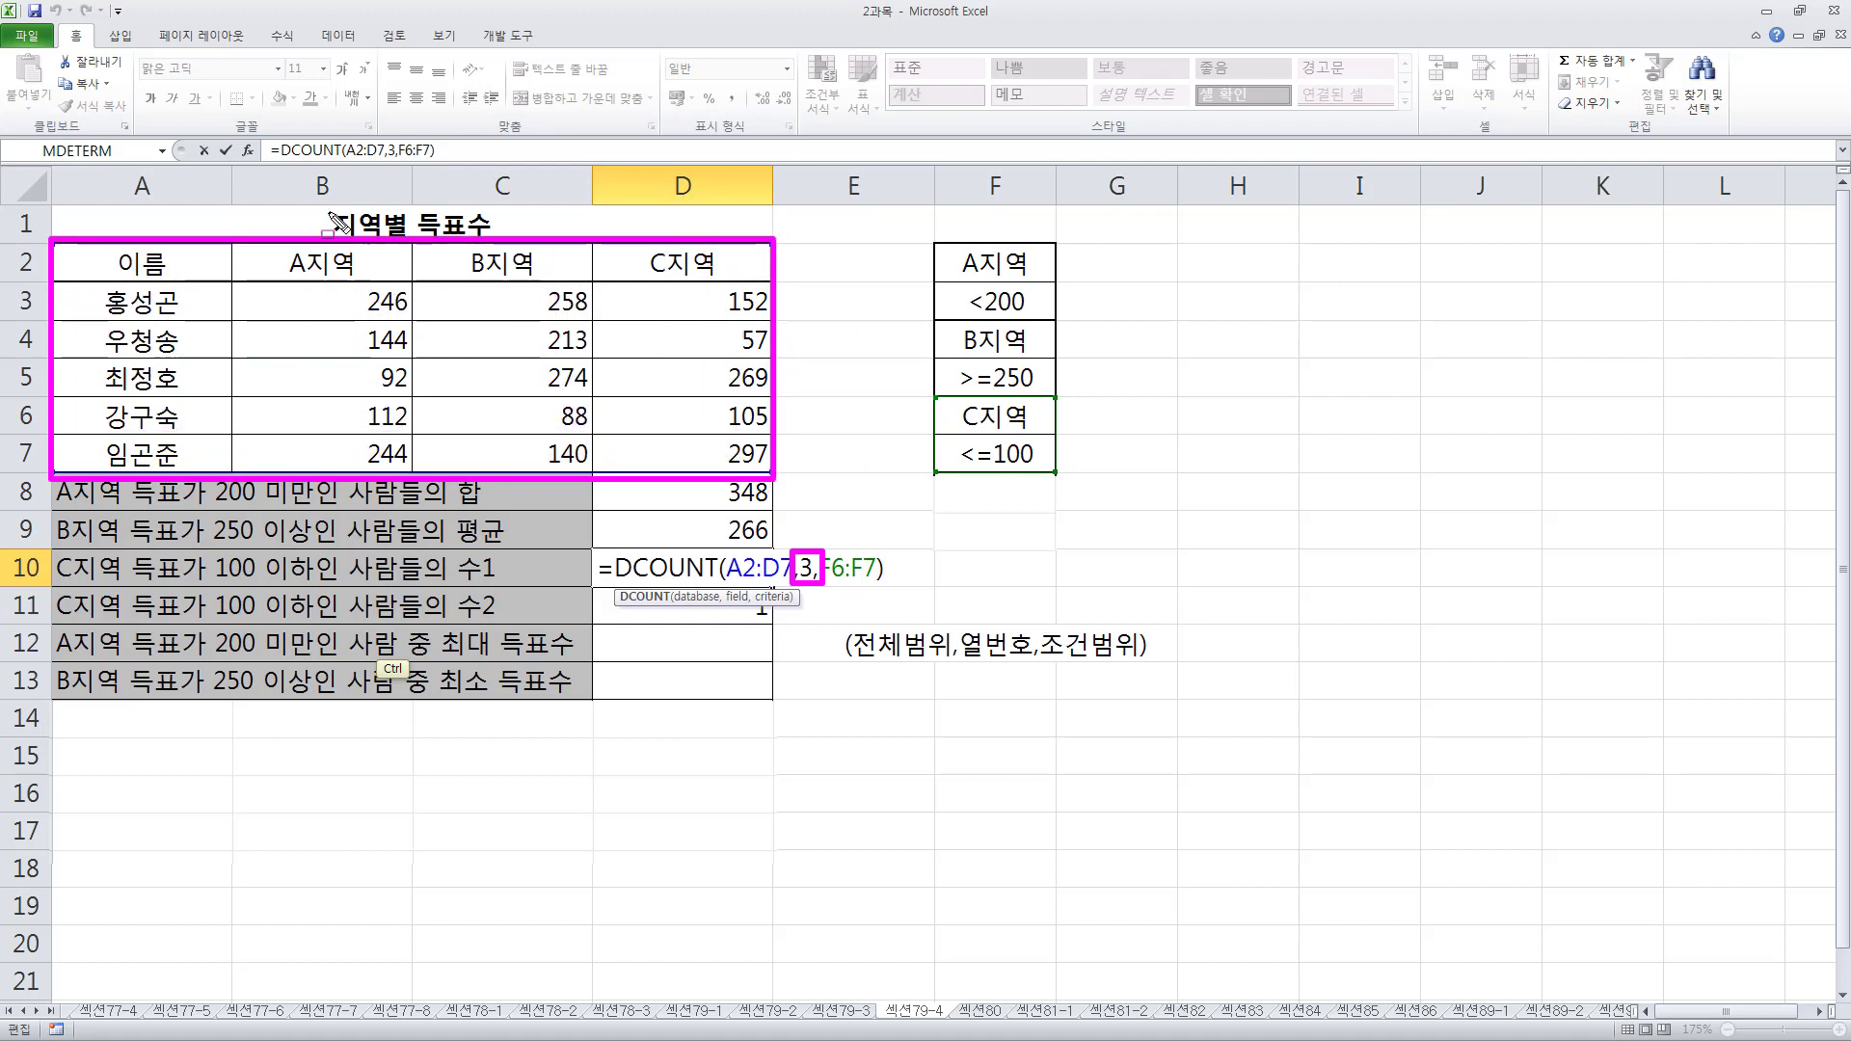
pyautogui.moveTo(319, 190); pyautogui.dragTo(378, 471)
pyautogui.moveTo(489, 218); pyautogui.dragTo(576, 447)
pyautogui.moveTo(669, 223)
pyautogui.mouseDown()
pyautogui.moveTo(755, 253)
pyautogui.moveTo(742, 470)
pyautogui.mouseUp()
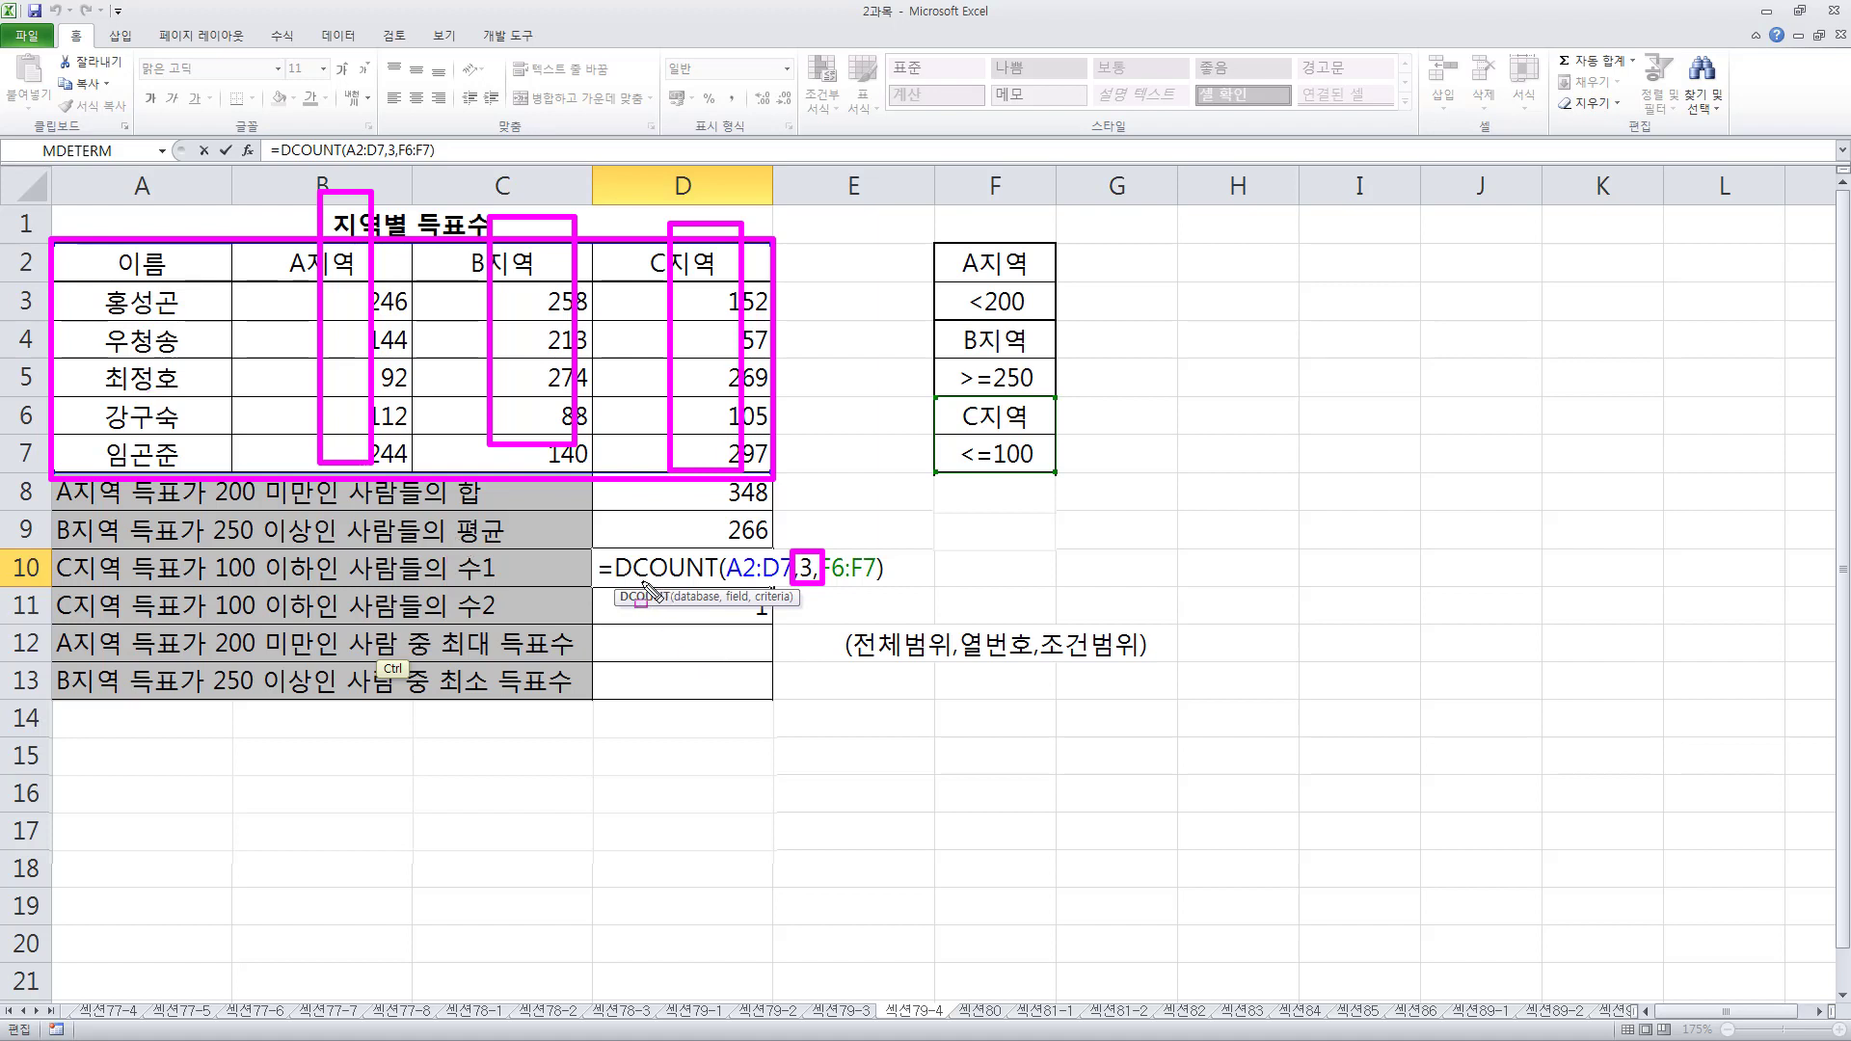
pyautogui.moveTo(641, 579); pyautogui.dragTo(715, 579)
pyautogui.press('Escape')
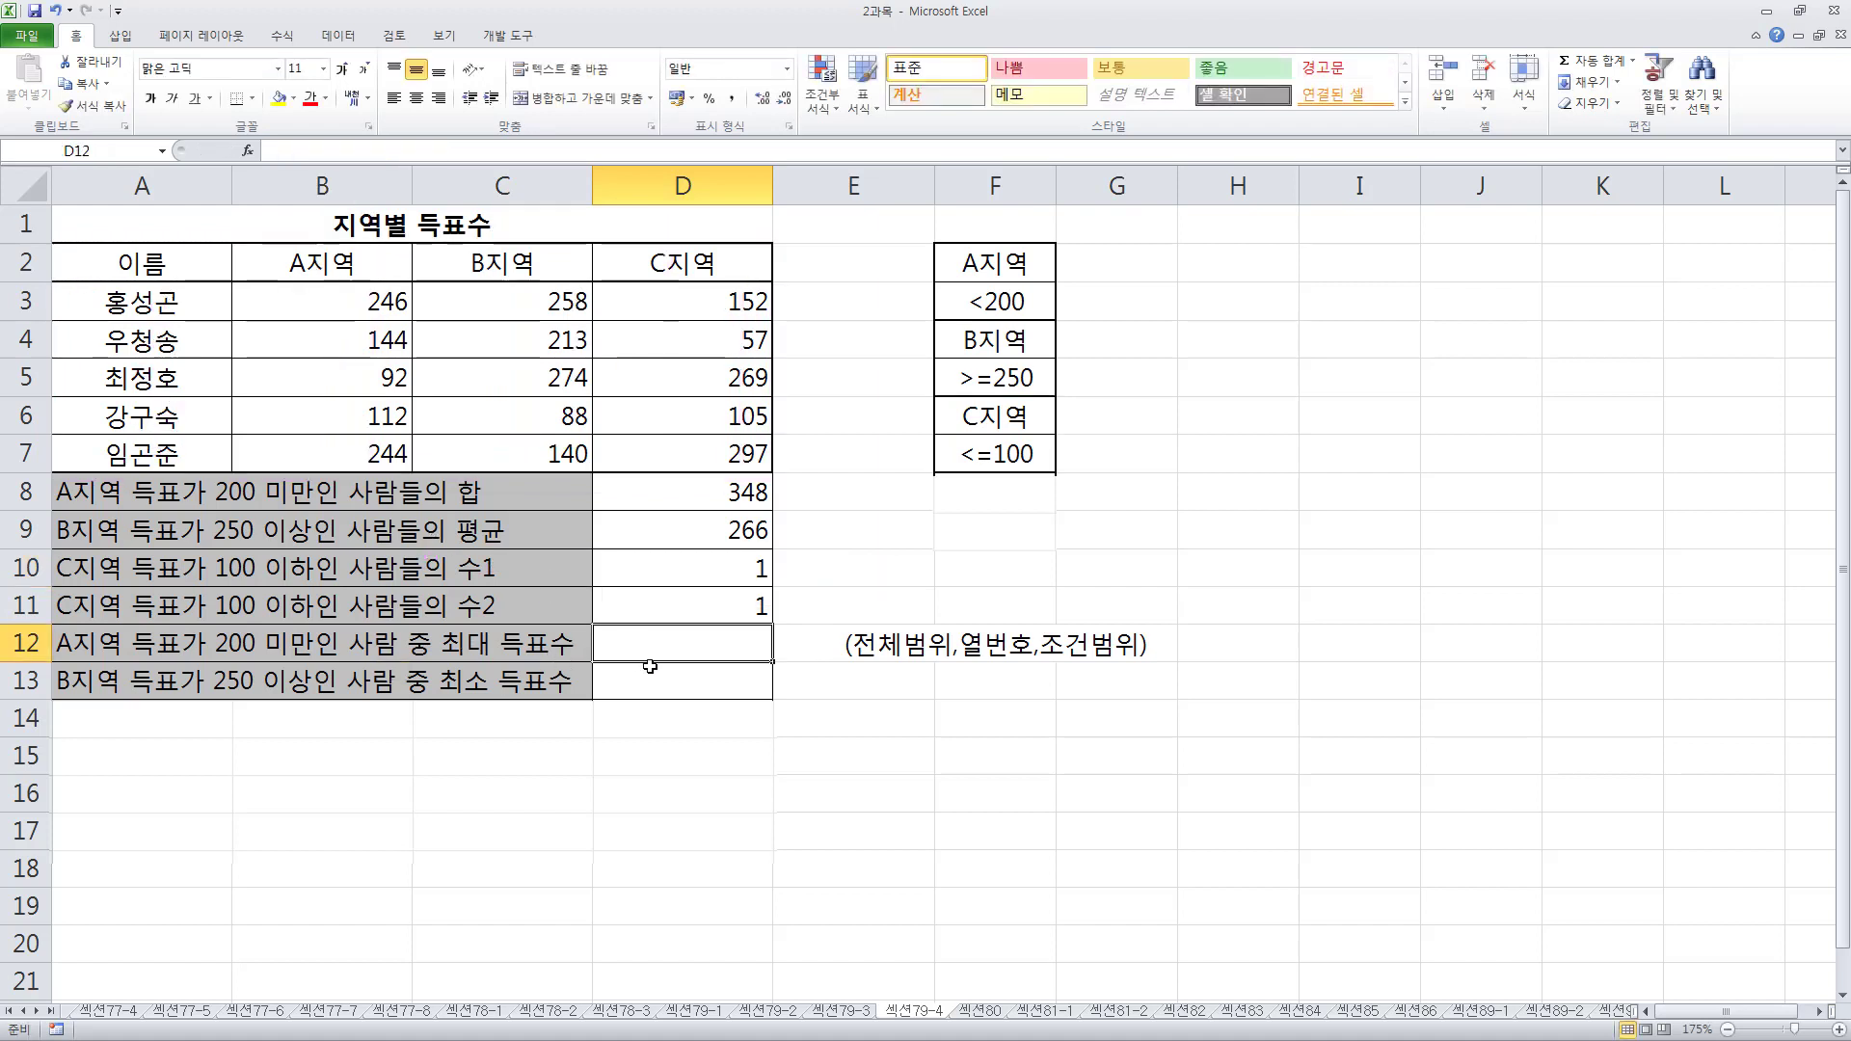
# Enter a DMAX formula in D12 with database range A2:D7, column number 2 and criteria range F2:F3
pyautogui.write('=dmax(')
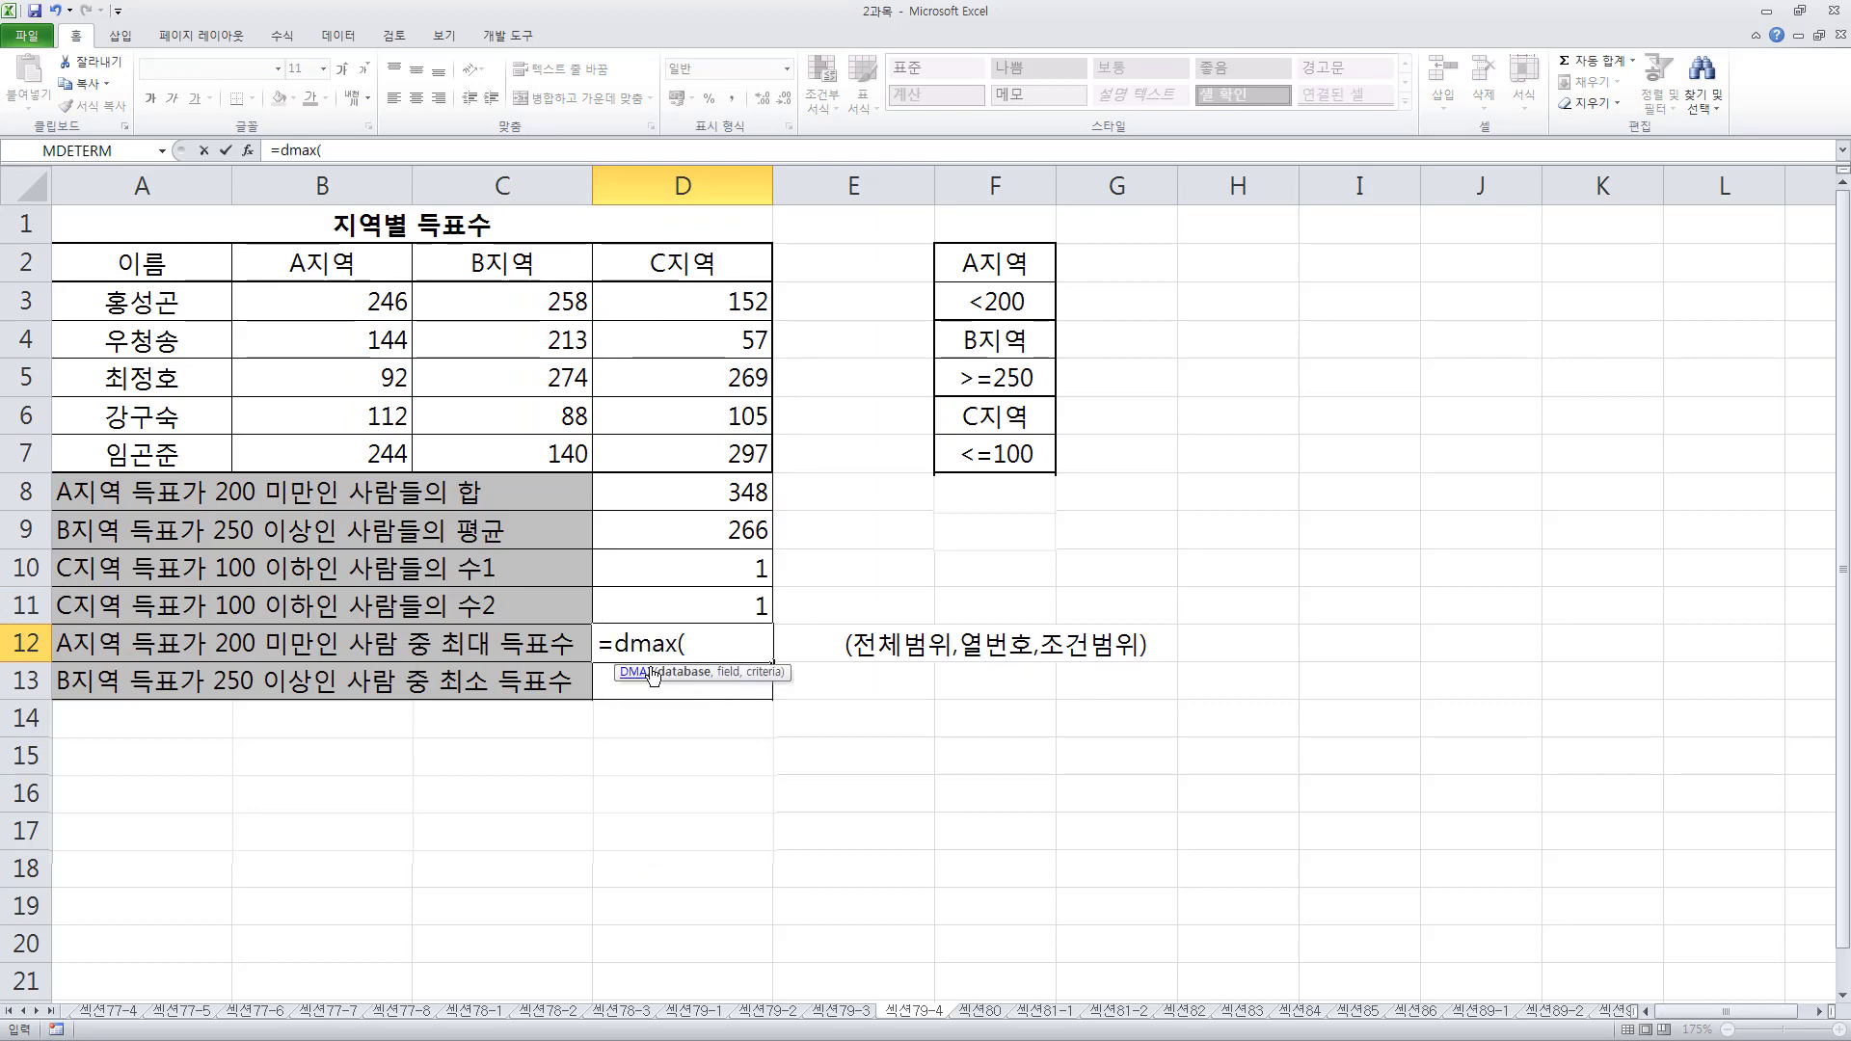
pyautogui.moveTo(123, 262); pyautogui.dragTo(670, 454)
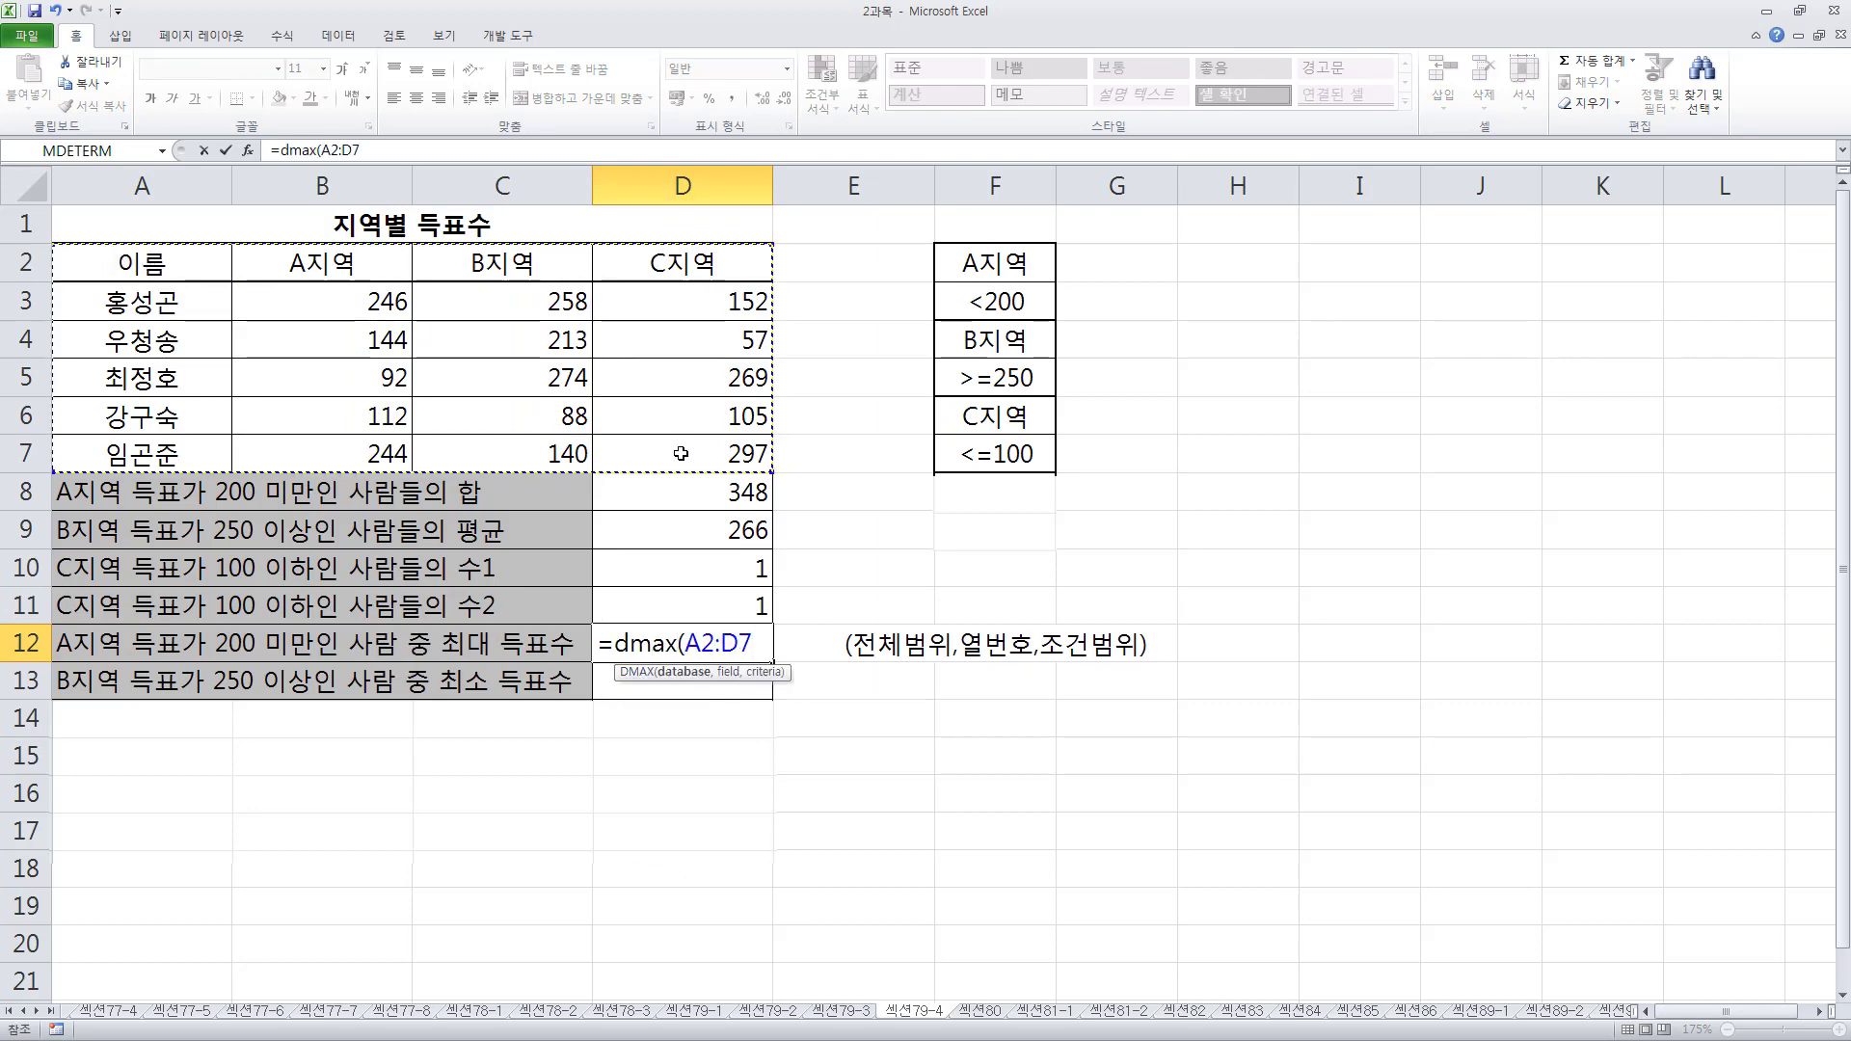
pyautogui.write(',')
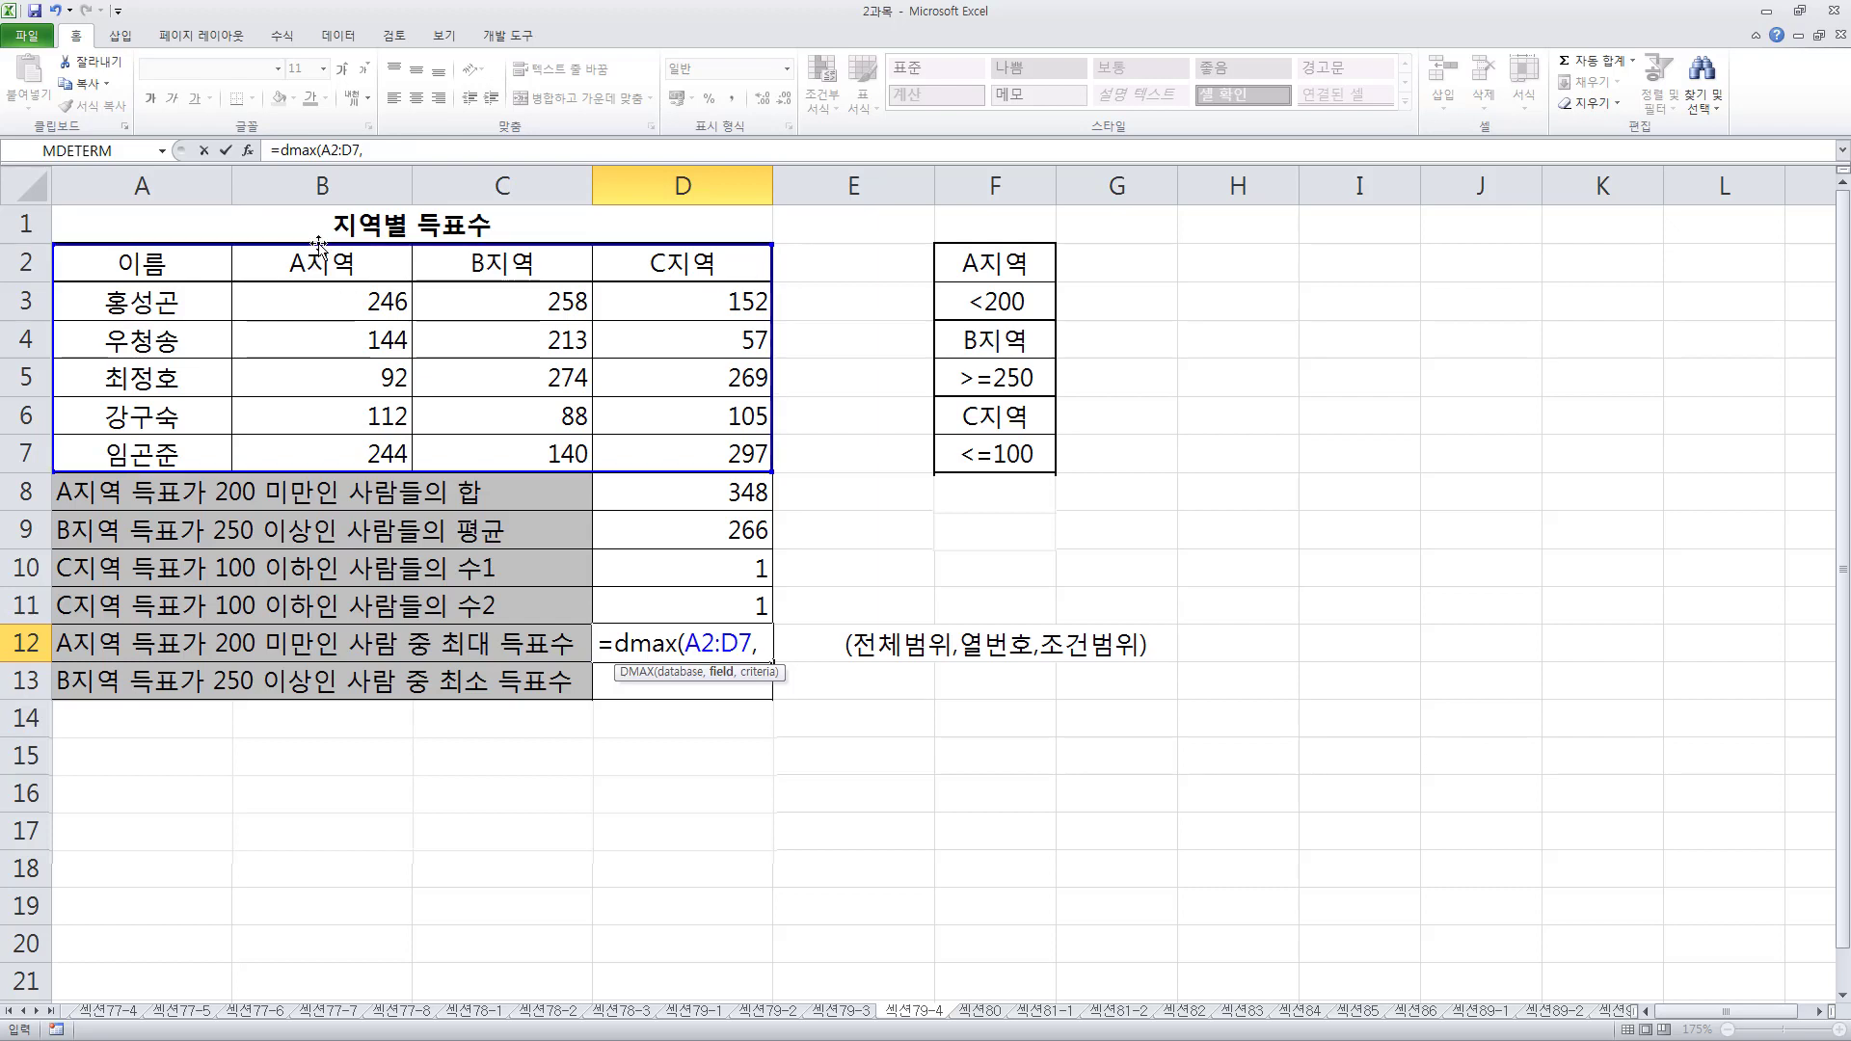
pyautogui.write('2')
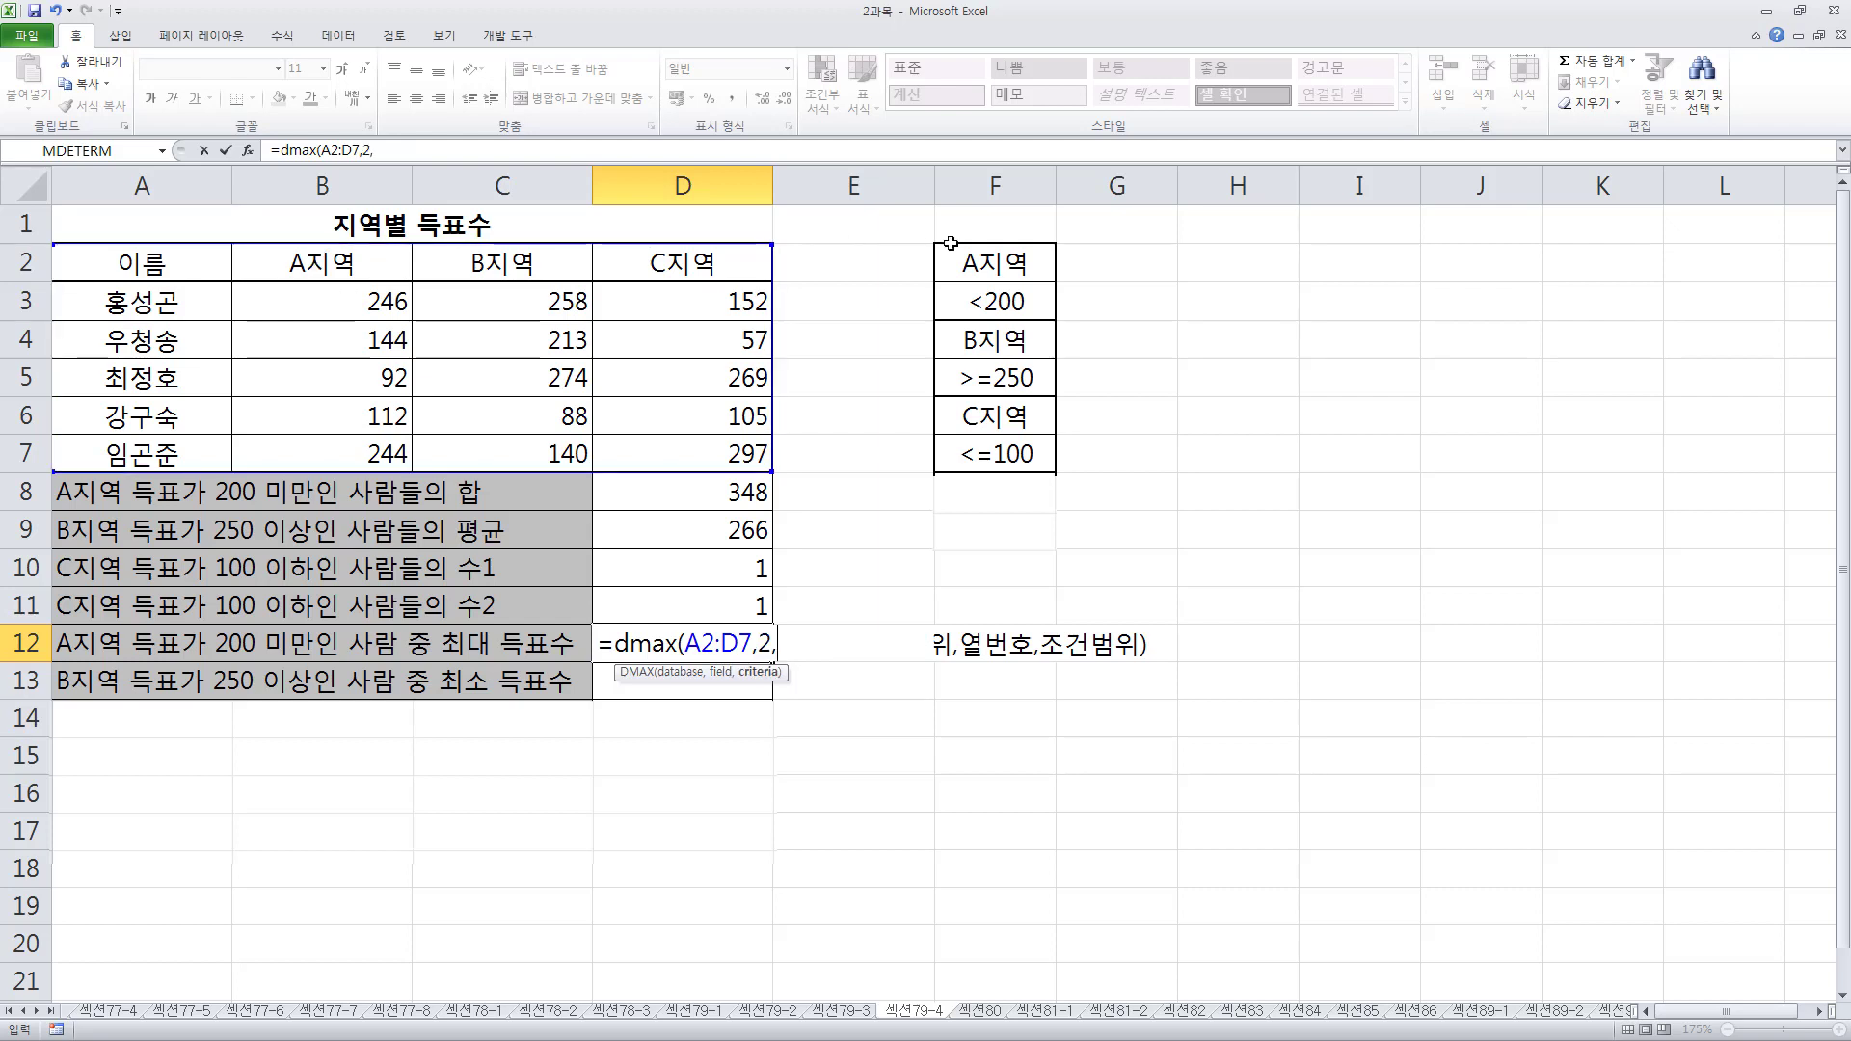
pyautogui.write(',')
pyautogui.moveTo(988, 258); pyautogui.dragTo(995, 307)
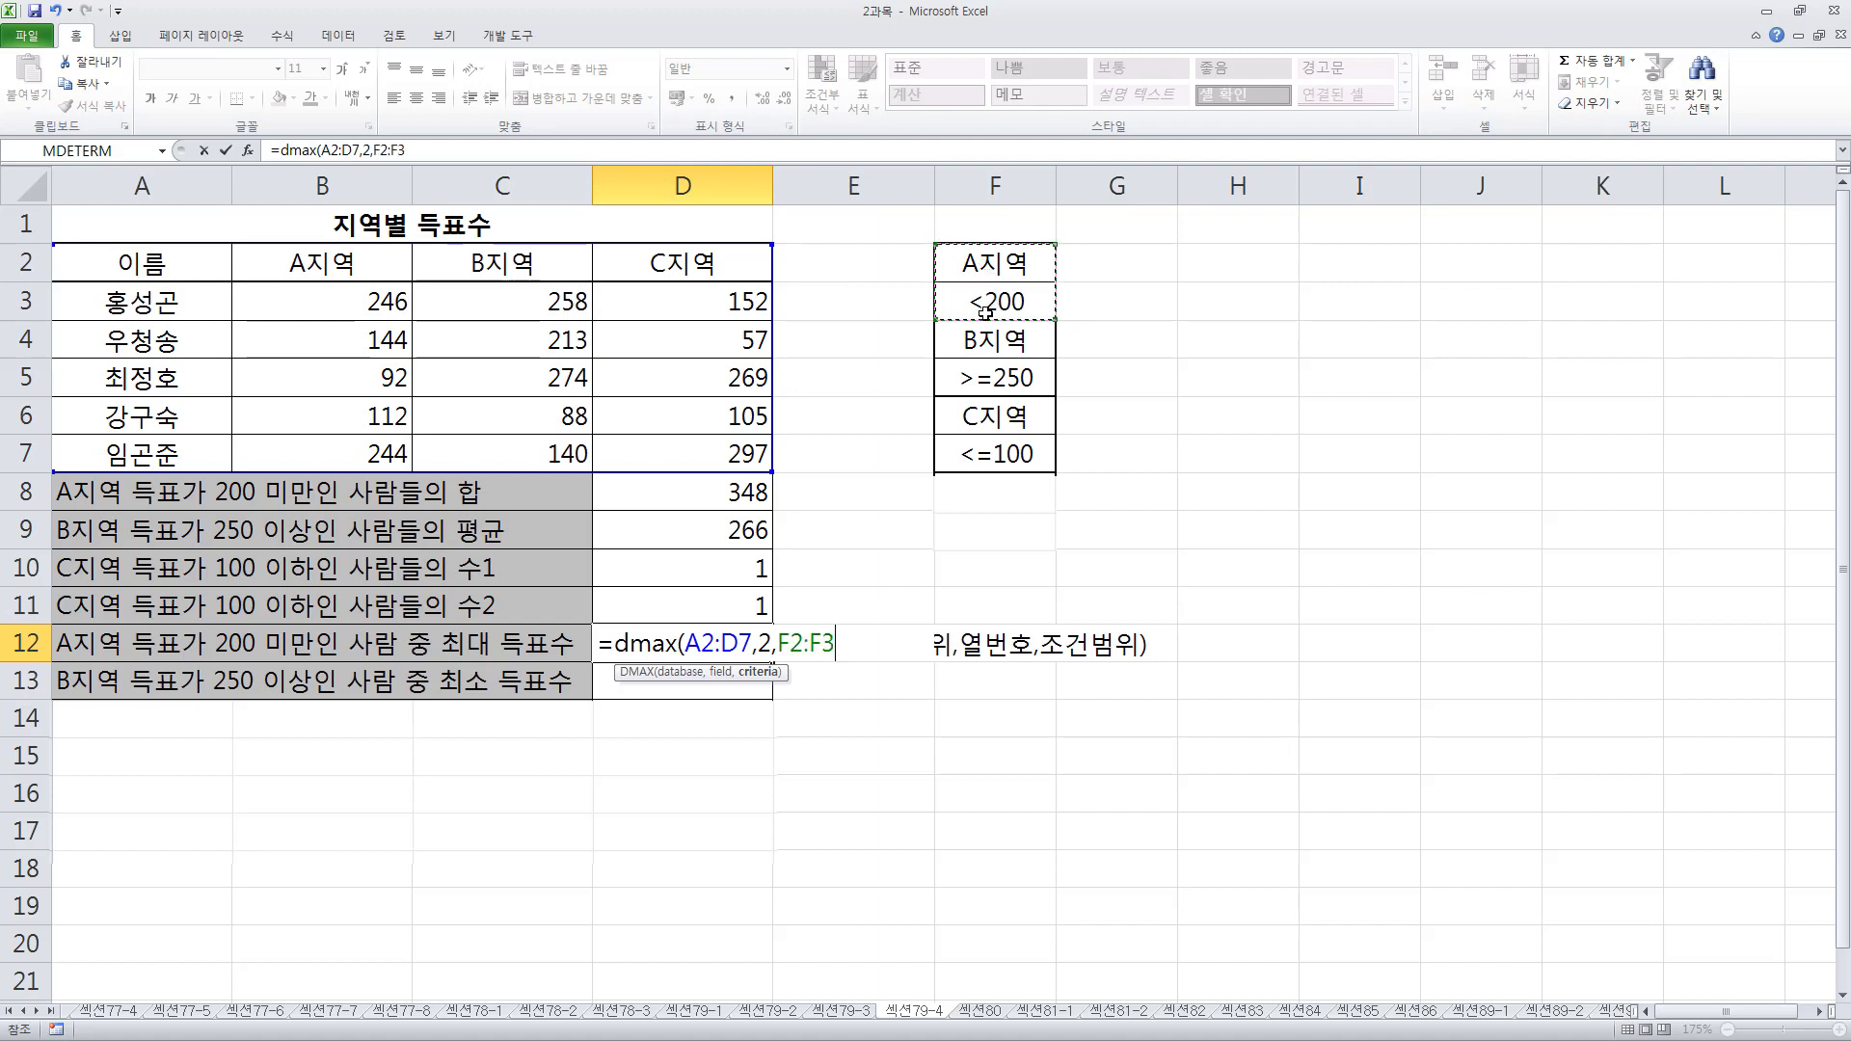
pyautogui.press('shift')
pyautogui.write(')')
pyautogui.press('Return')
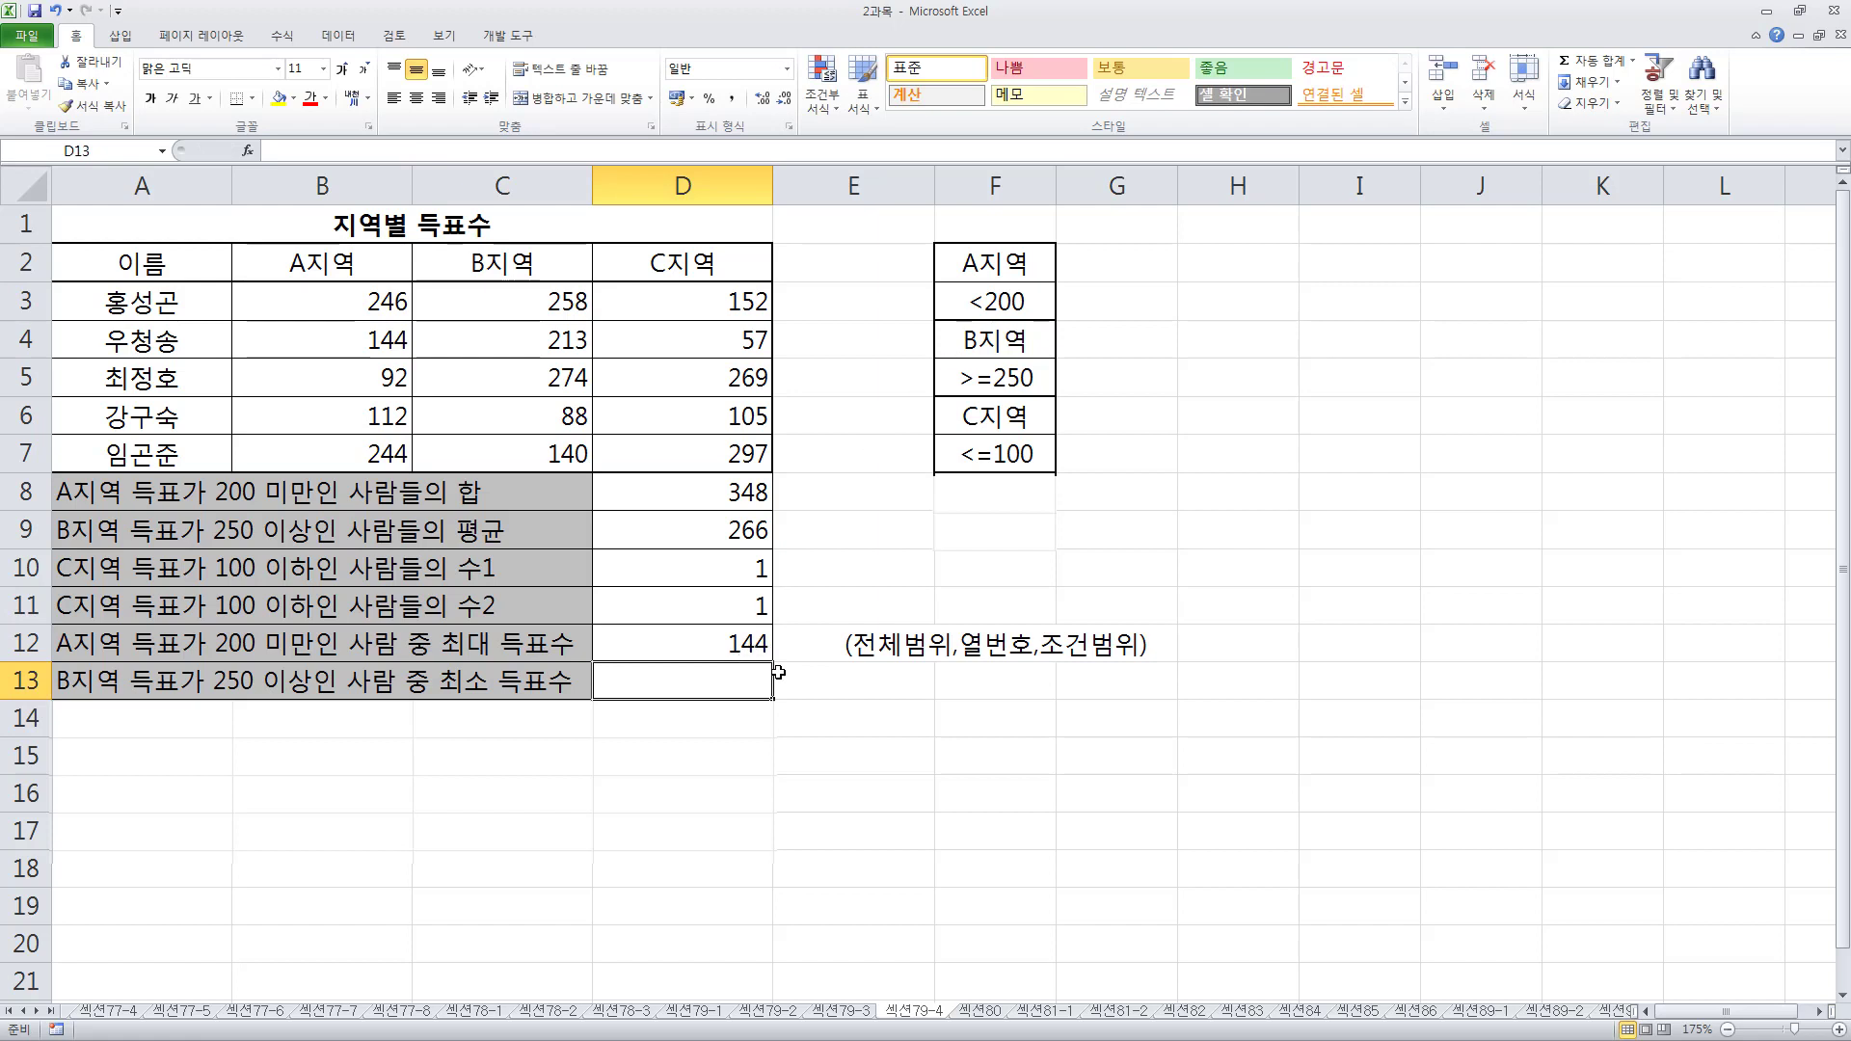
# Enter a DMIN formula in D13 with database range A2:D7, column number 3 and criteria range F4:F5
pyautogui.click(559, 686)
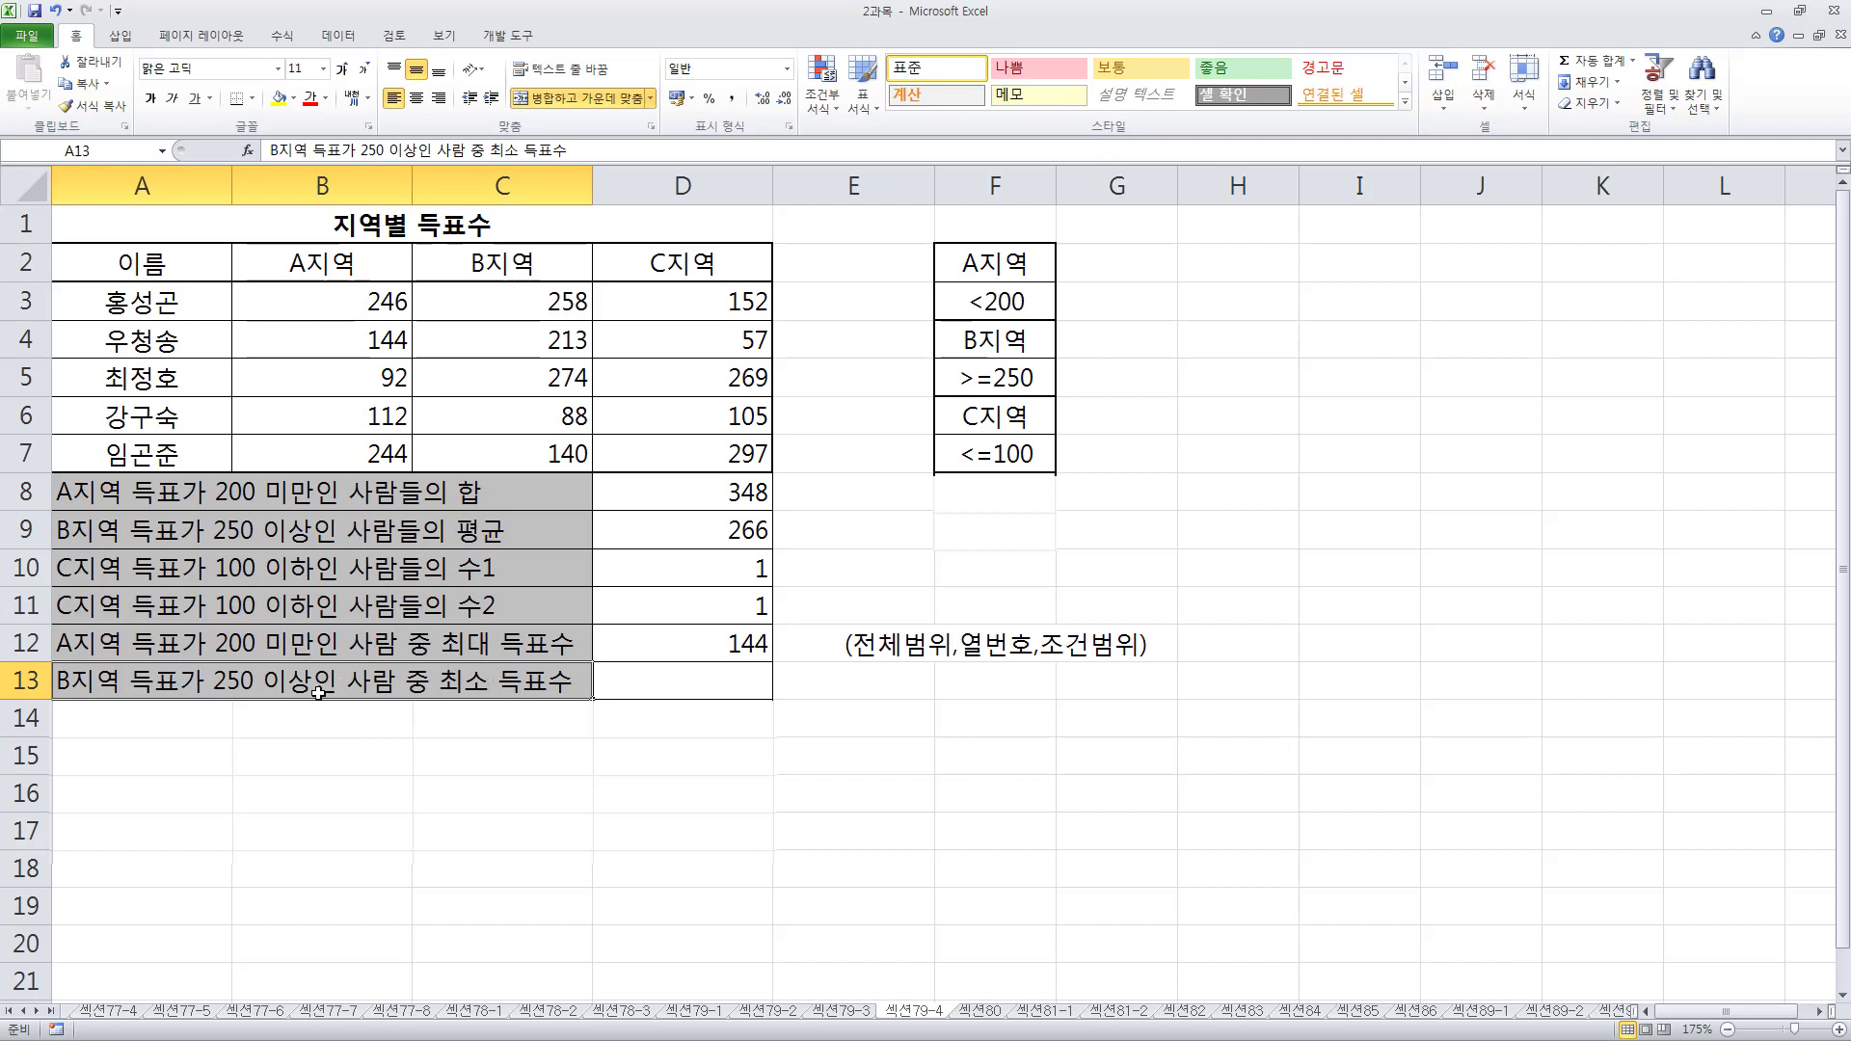
pyautogui.click(682, 679)
pyautogui.write('=')
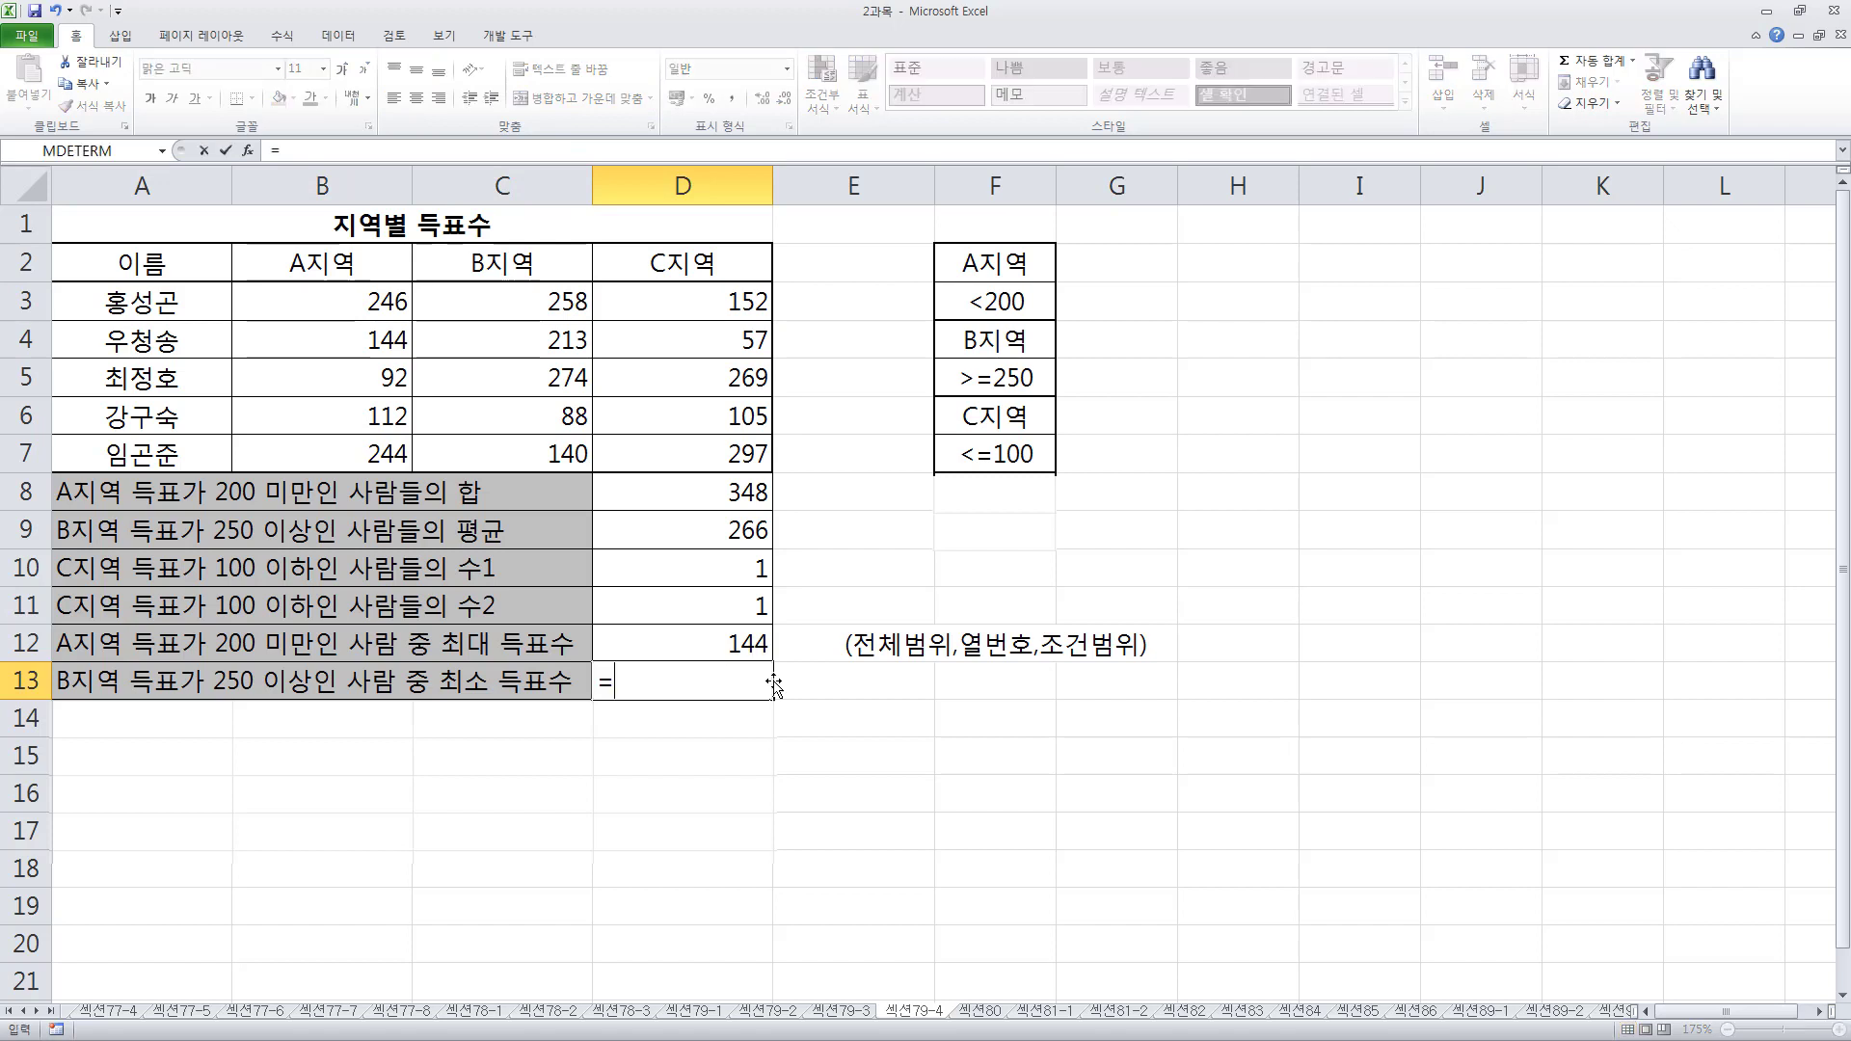
pyautogui.write('dmin(')
pyautogui.moveTo(204, 277); pyautogui.dragTo(671, 461)
pyautogui.write(',')
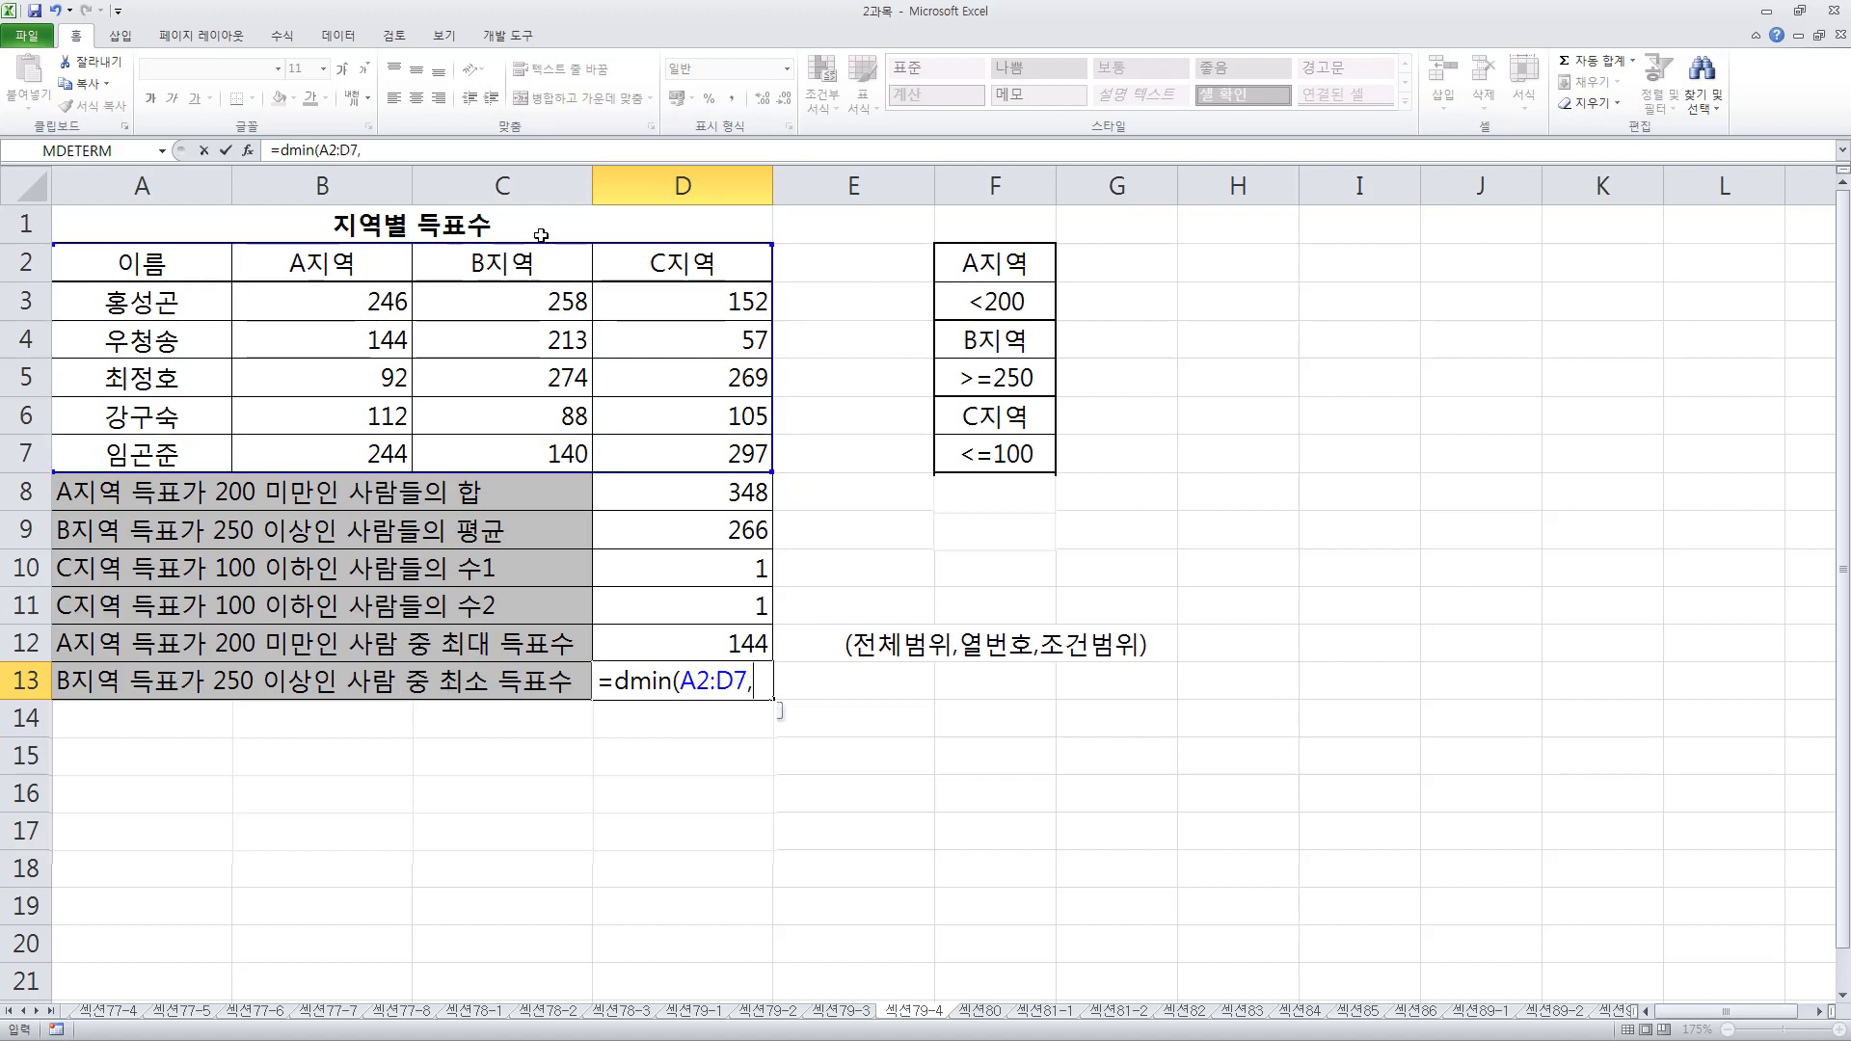
pyautogui.write('3,')
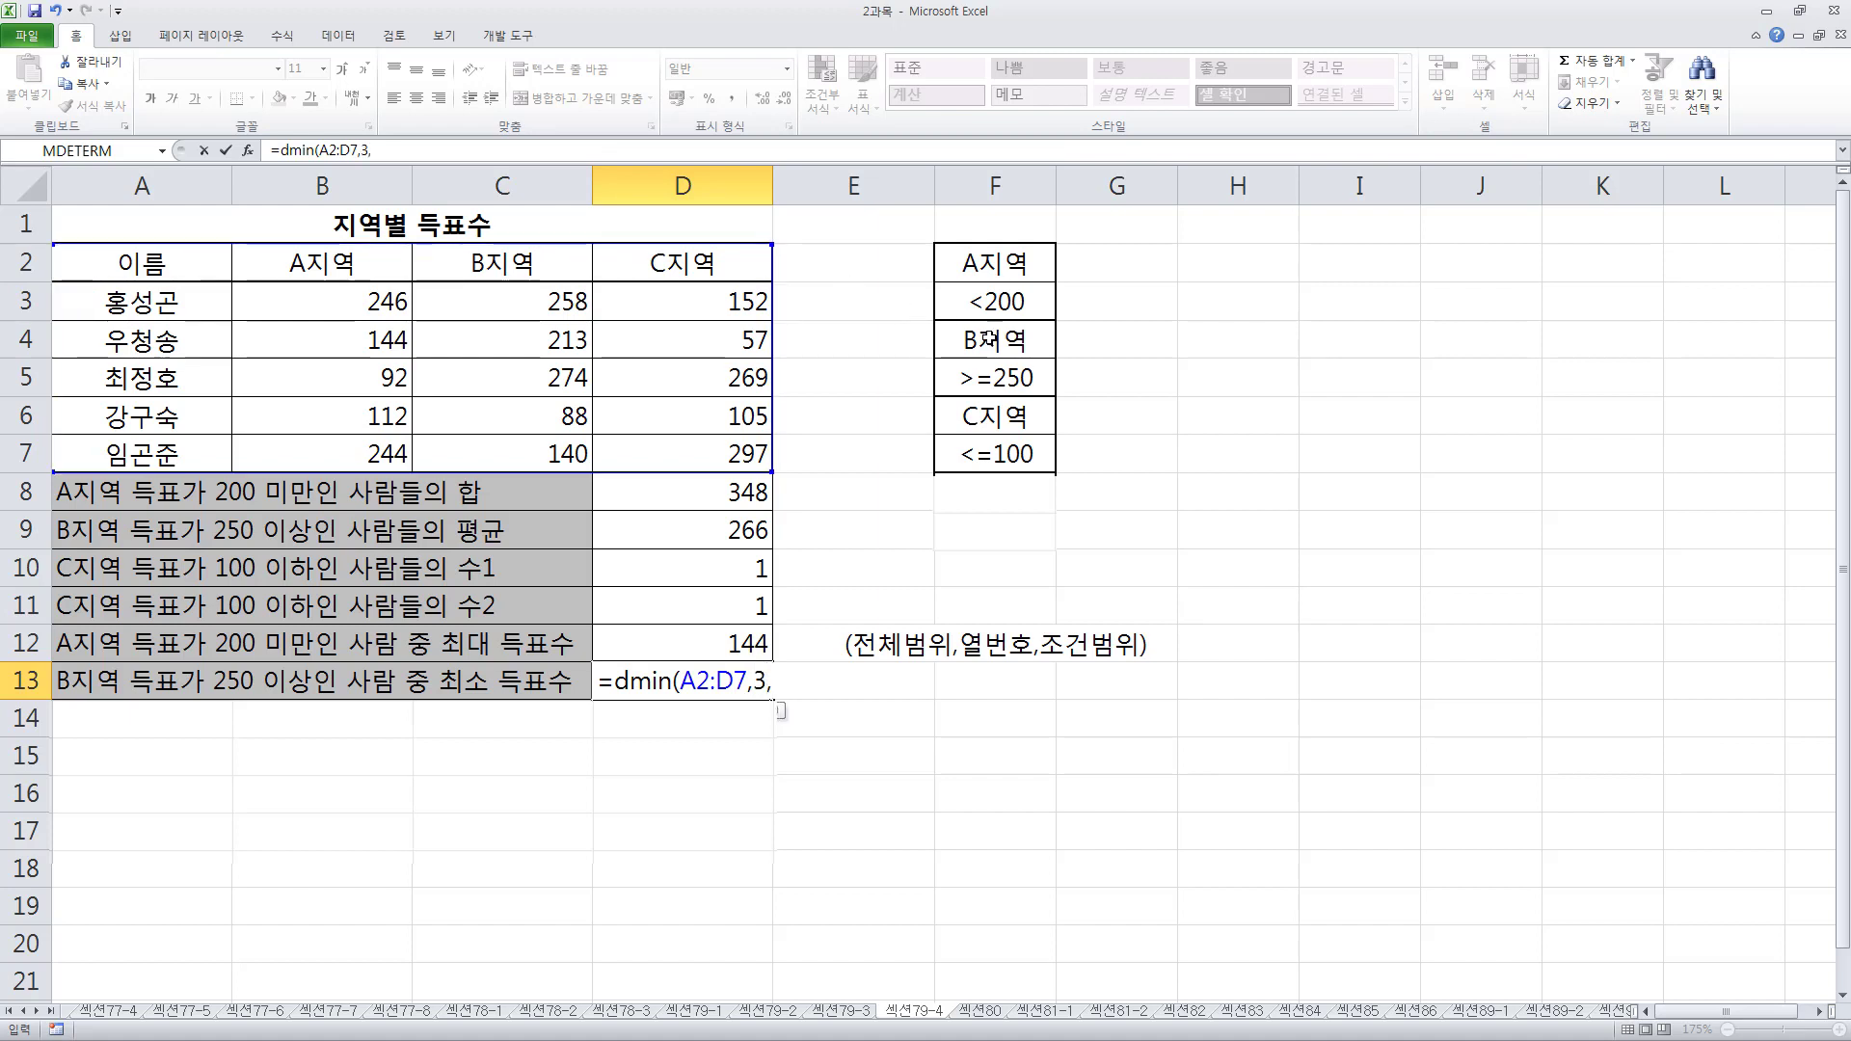
pyautogui.moveTo(983, 332); pyautogui.dragTo(998, 378)
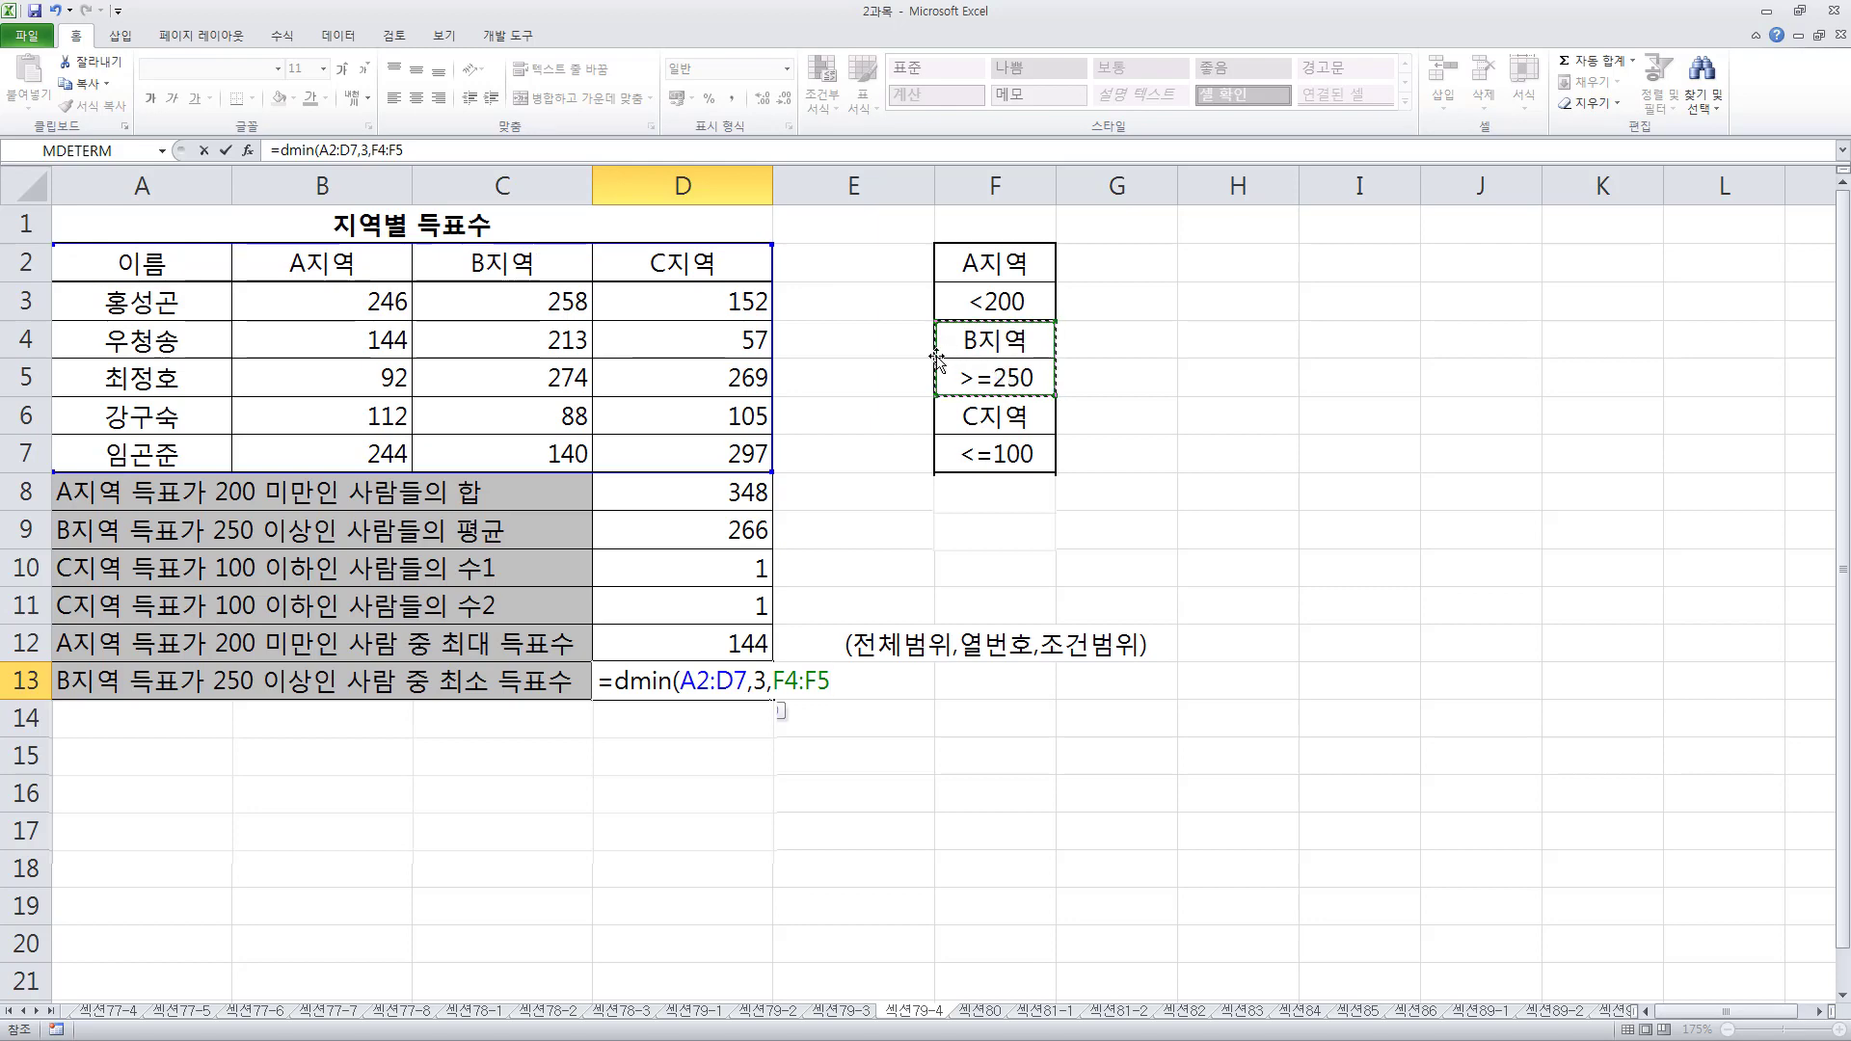
pyautogui.write(')')
pyautogui.press('Return')
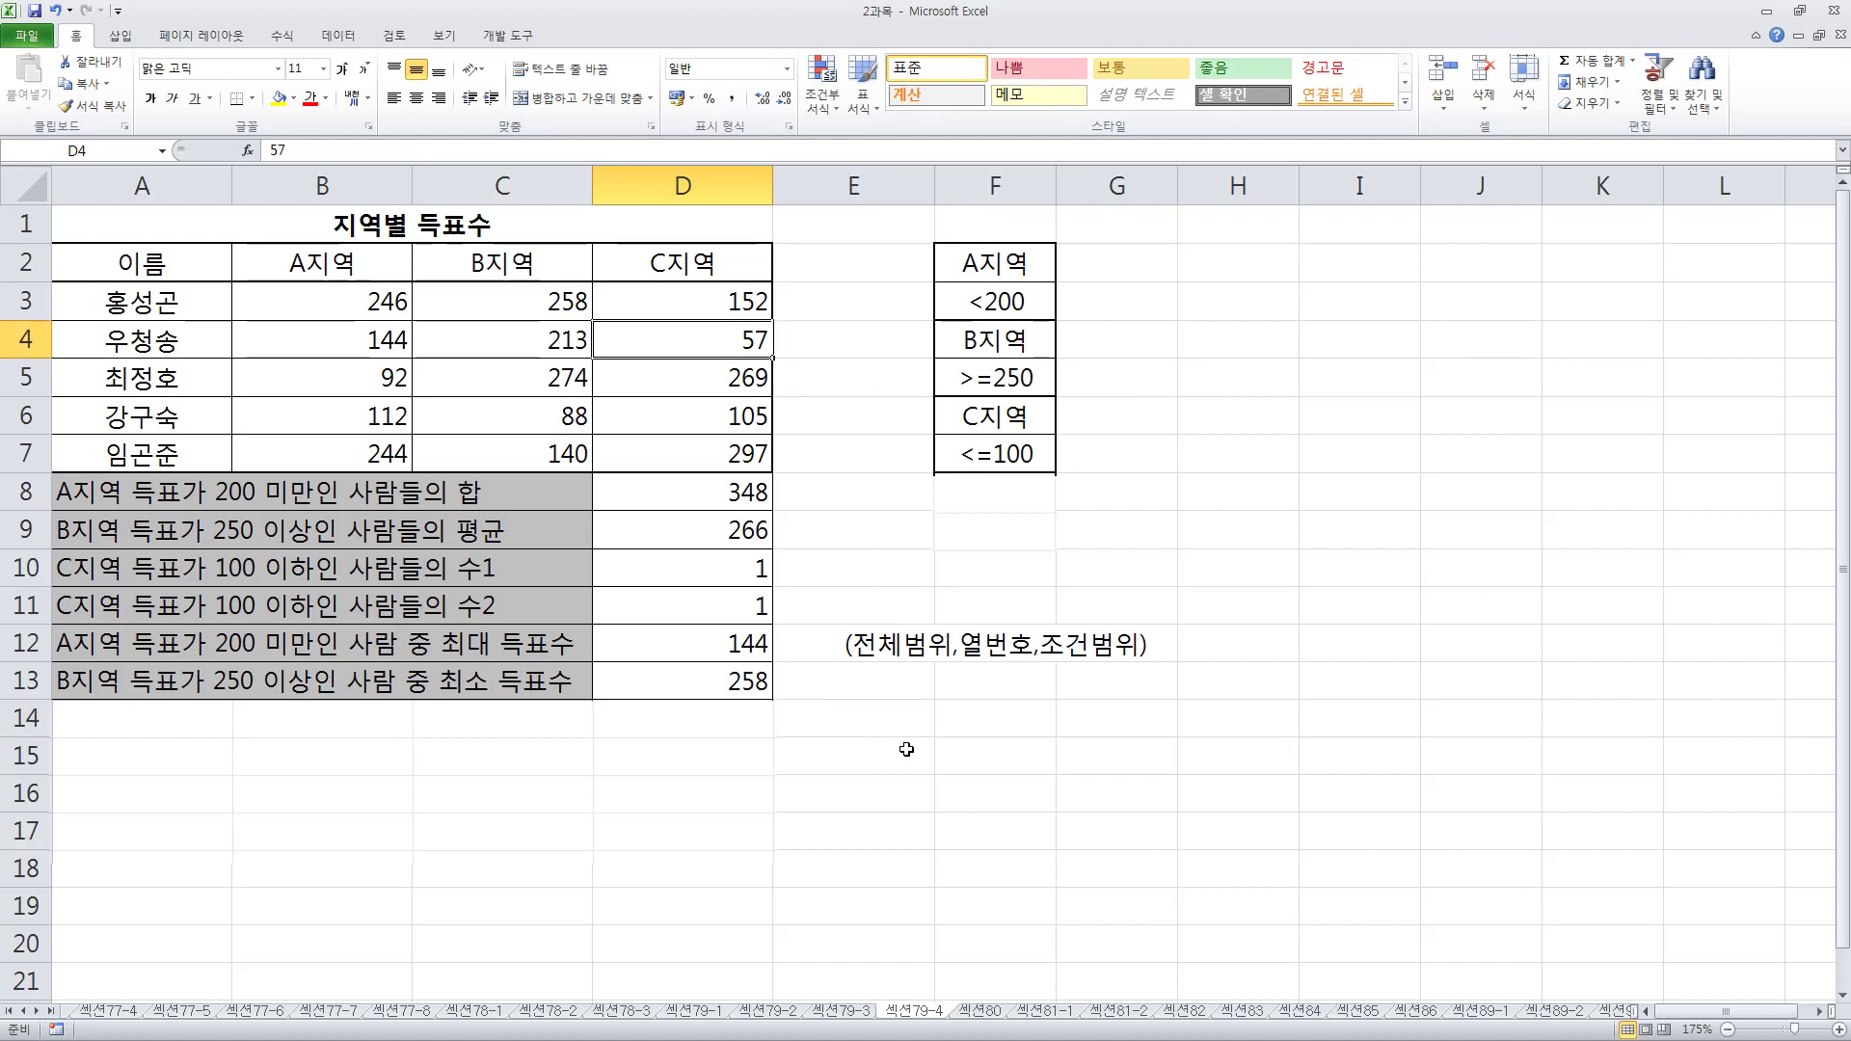
pyautogui.click(986, 644)
pyautogui.click(993, 744)
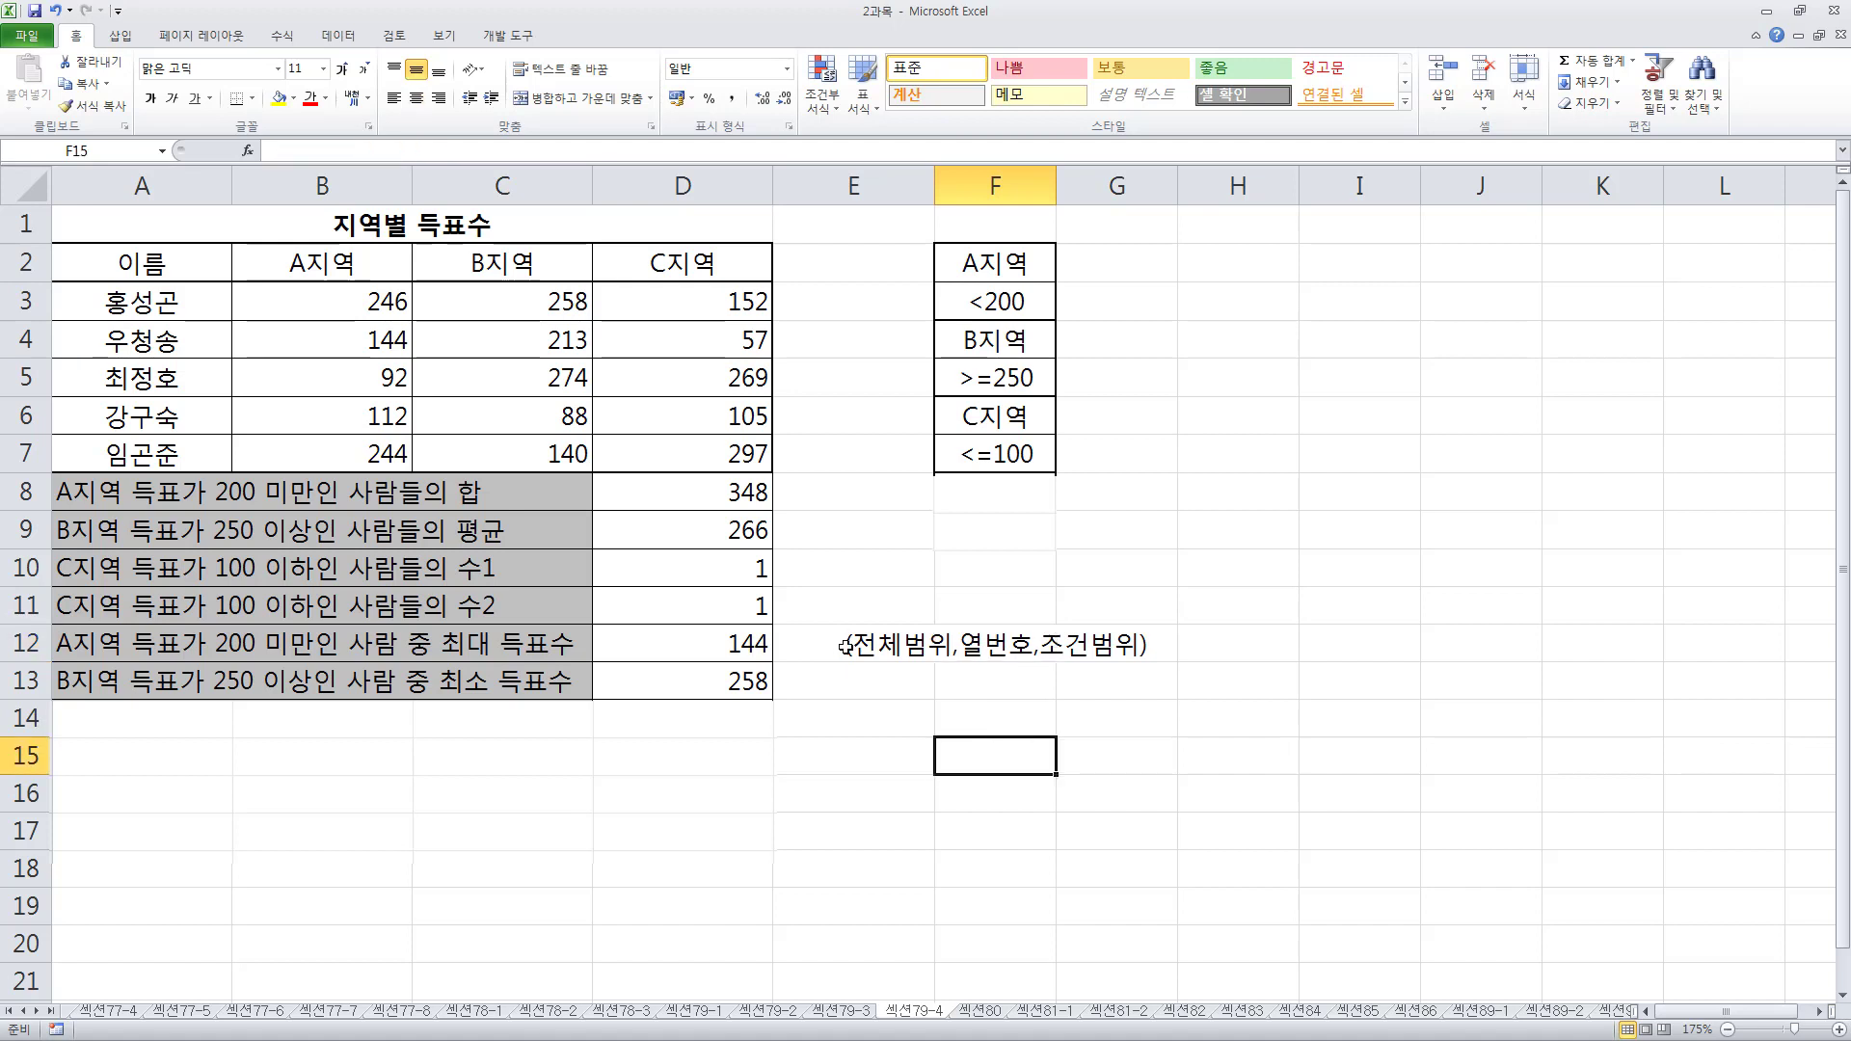